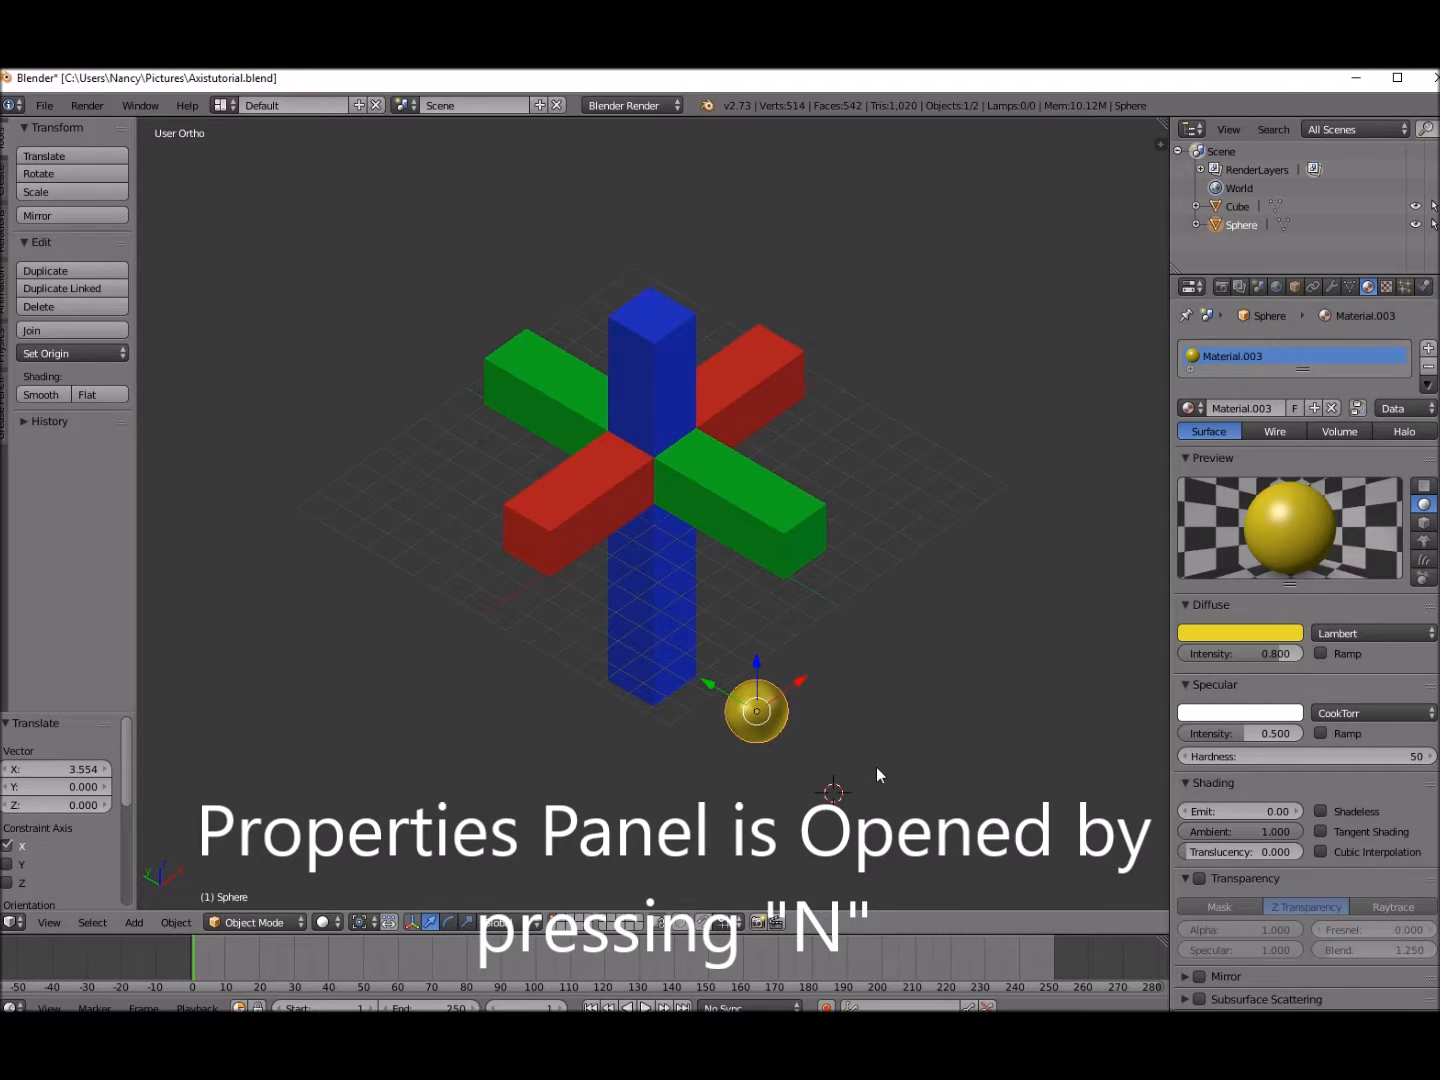
# - Show the object properties sidebar and move the yellow sphere about 1.3 units up along the Z axis
pyautogui.press('n')
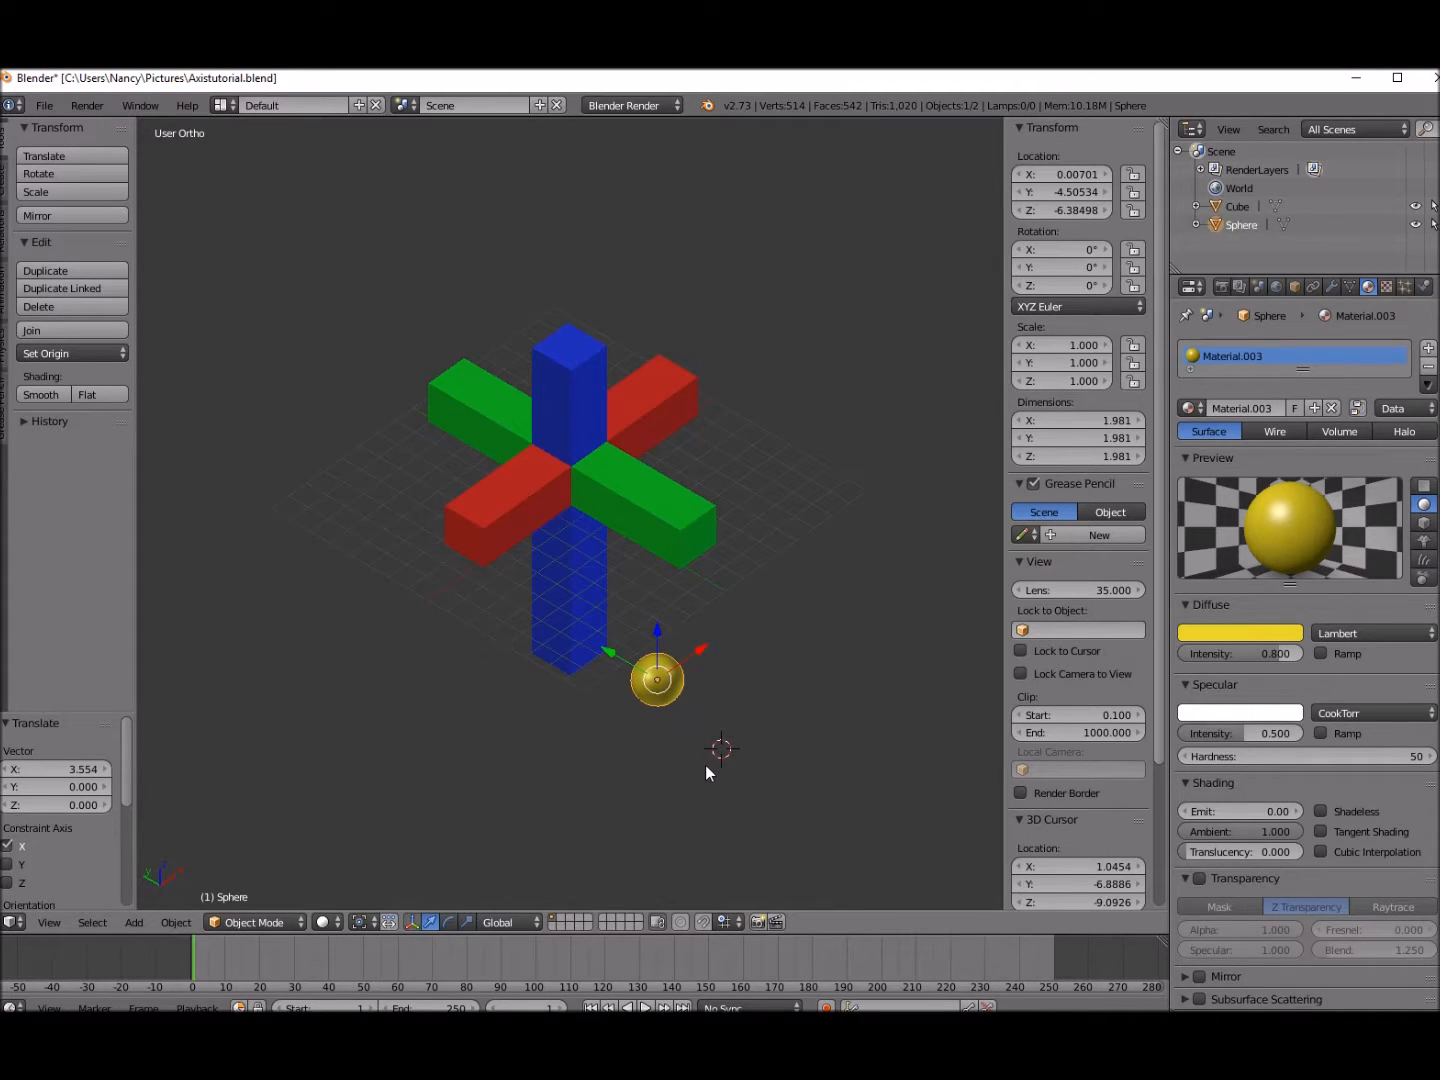
pyautogui.moveTo(704, 765)
pyautogui.mouseDown(button='middle')
pyautogui.moveTo(802, 710)
pyautogui.moveTo(771, 746)
pyautogui.moveTo(707, 760)
pyautogui.mouseUp(button='middle')
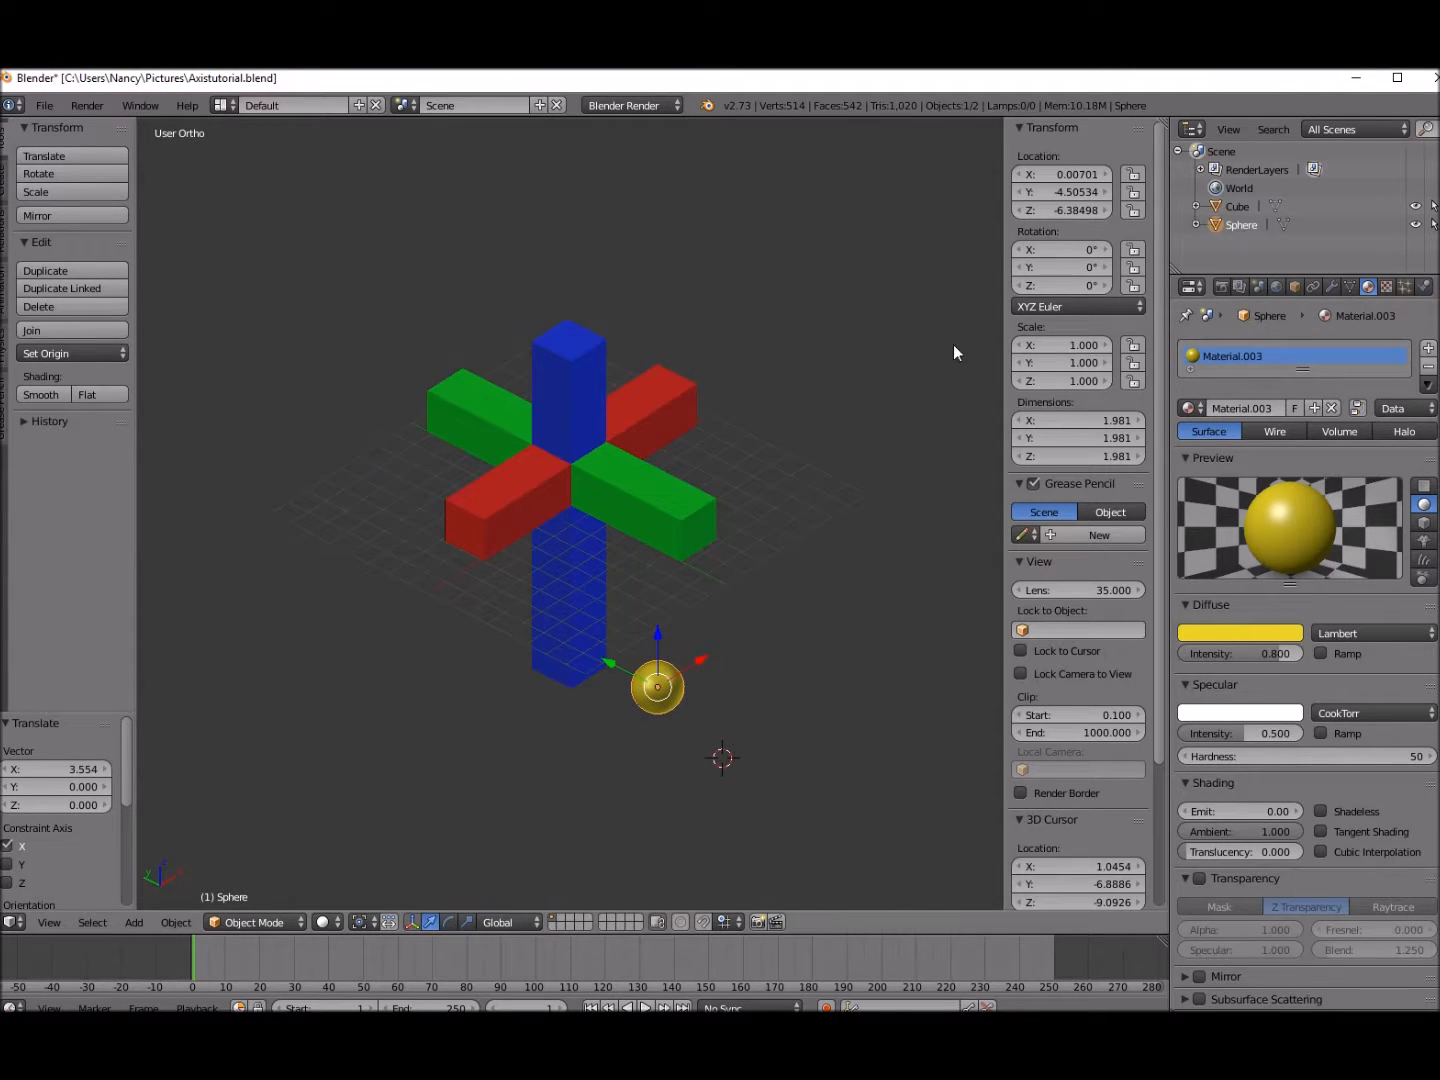
pyautogui.press('g')
pyautogui.press('z')
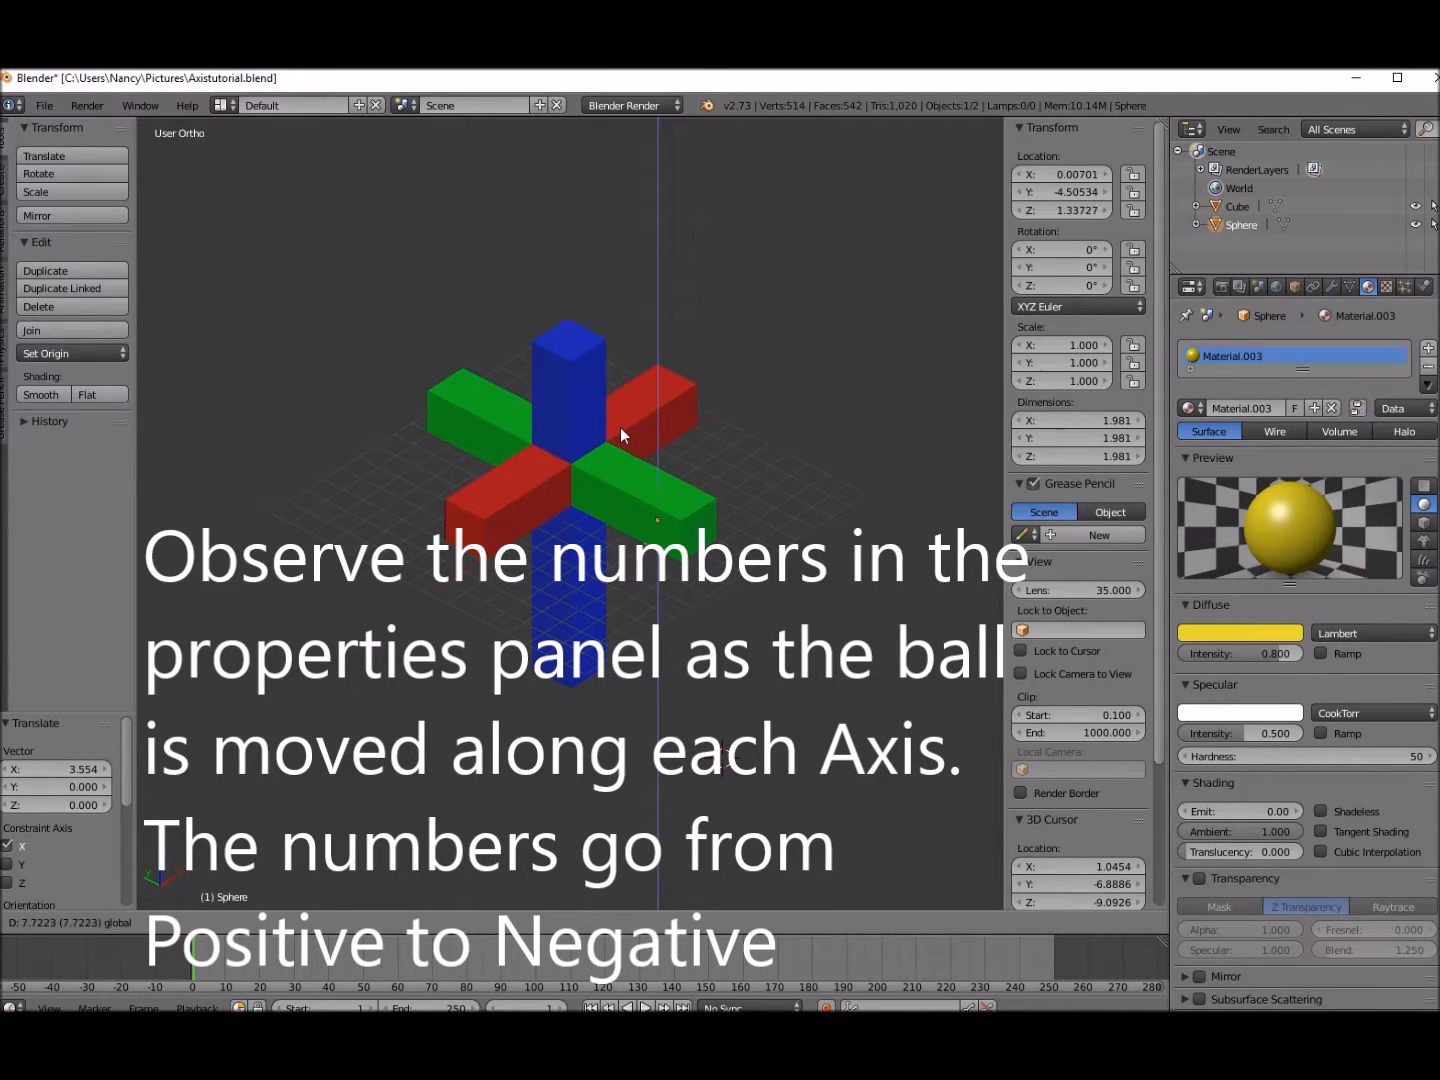
pyautogui.click(608, 598)
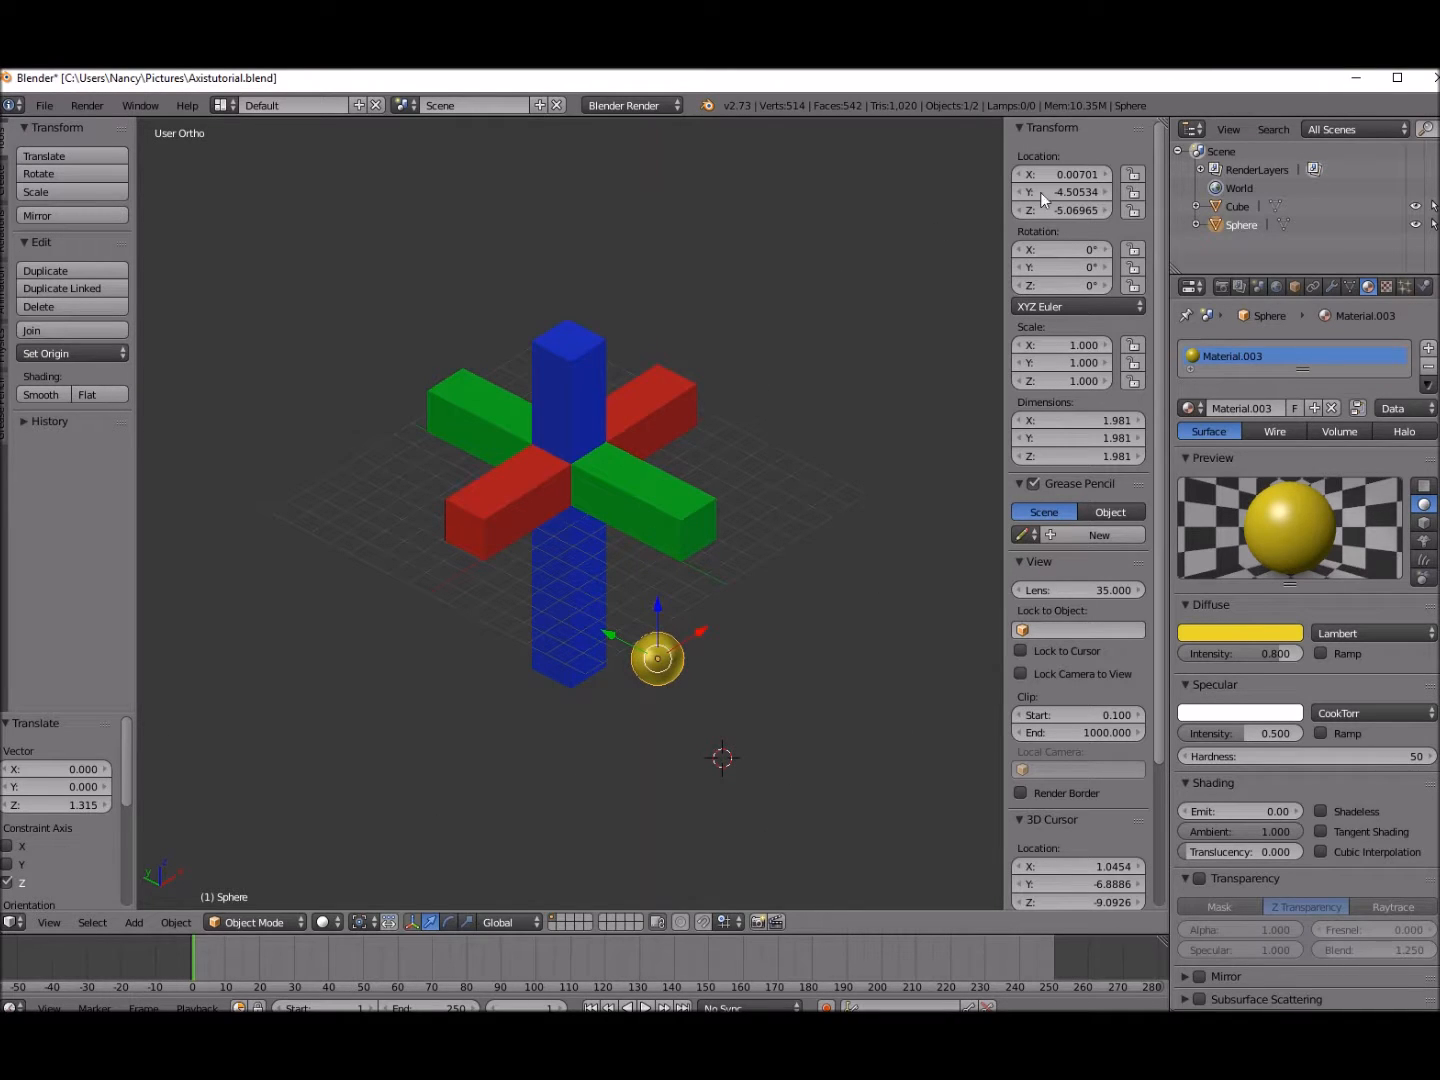
# - Lock the sphere's X and Y location and move it about 0.3 units down along the Z axis
pyautogui.click(1133, 174)
pyautogui.click(1133, 192)
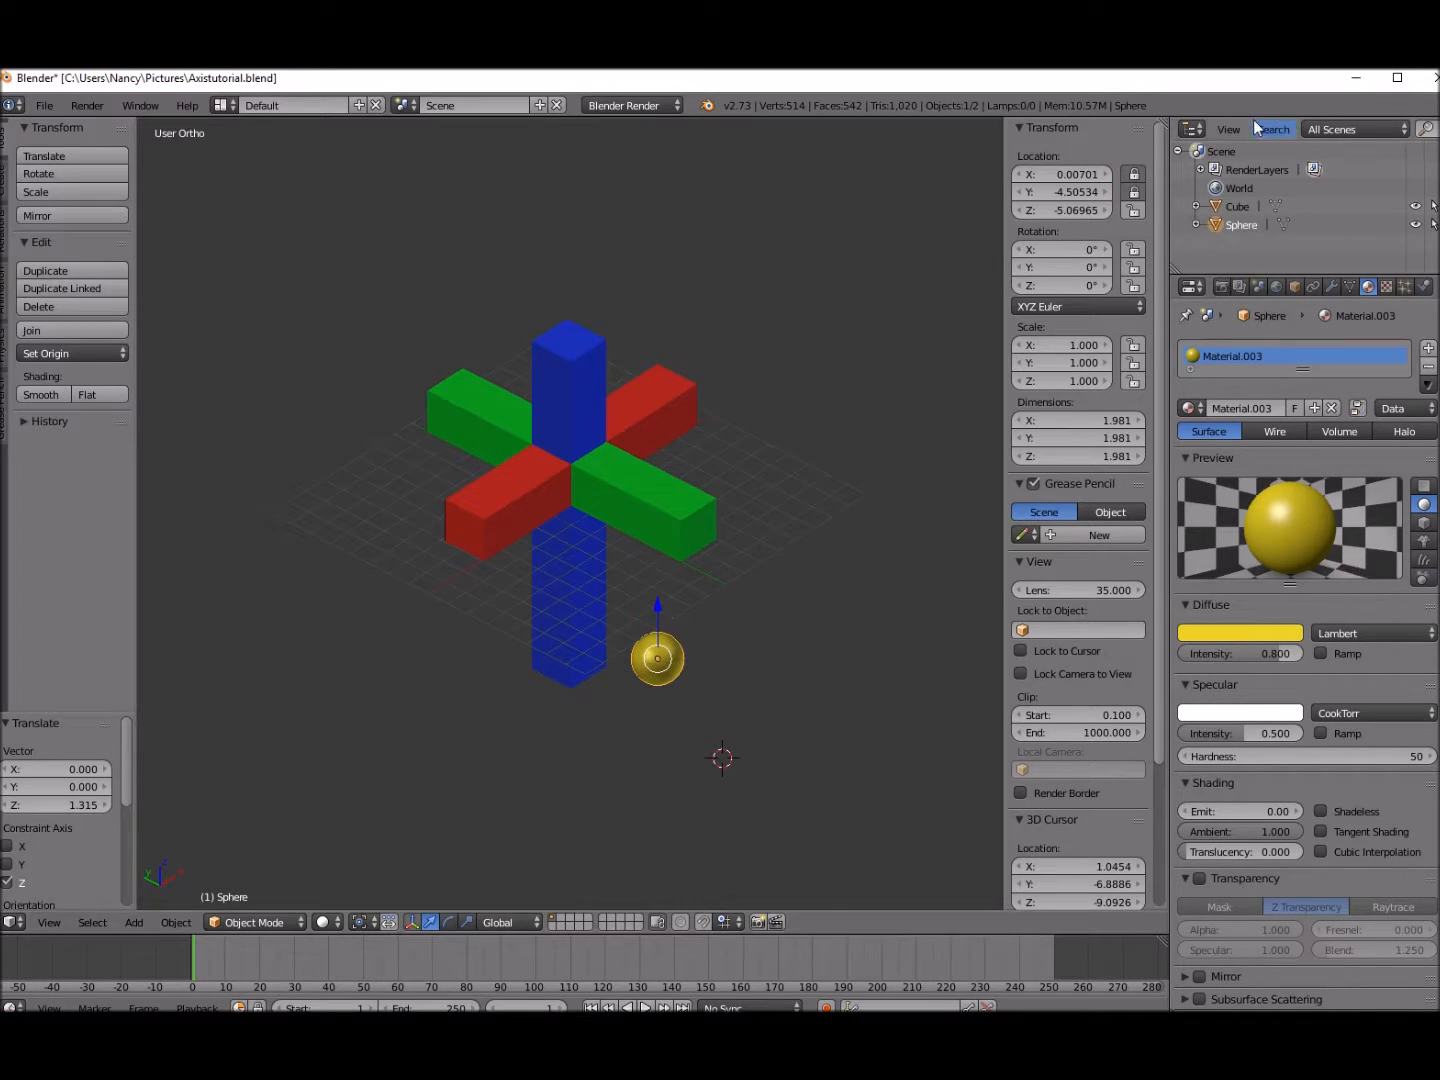
pyautogui.moveTo(657, 608)
pyautogui.mouseDown()
pyautogui.moveTo(623, 464)
pyautogui.moveTo(622, 305)
pyautogui.moveTo(646, 609)
pyautogui.mouseUp()
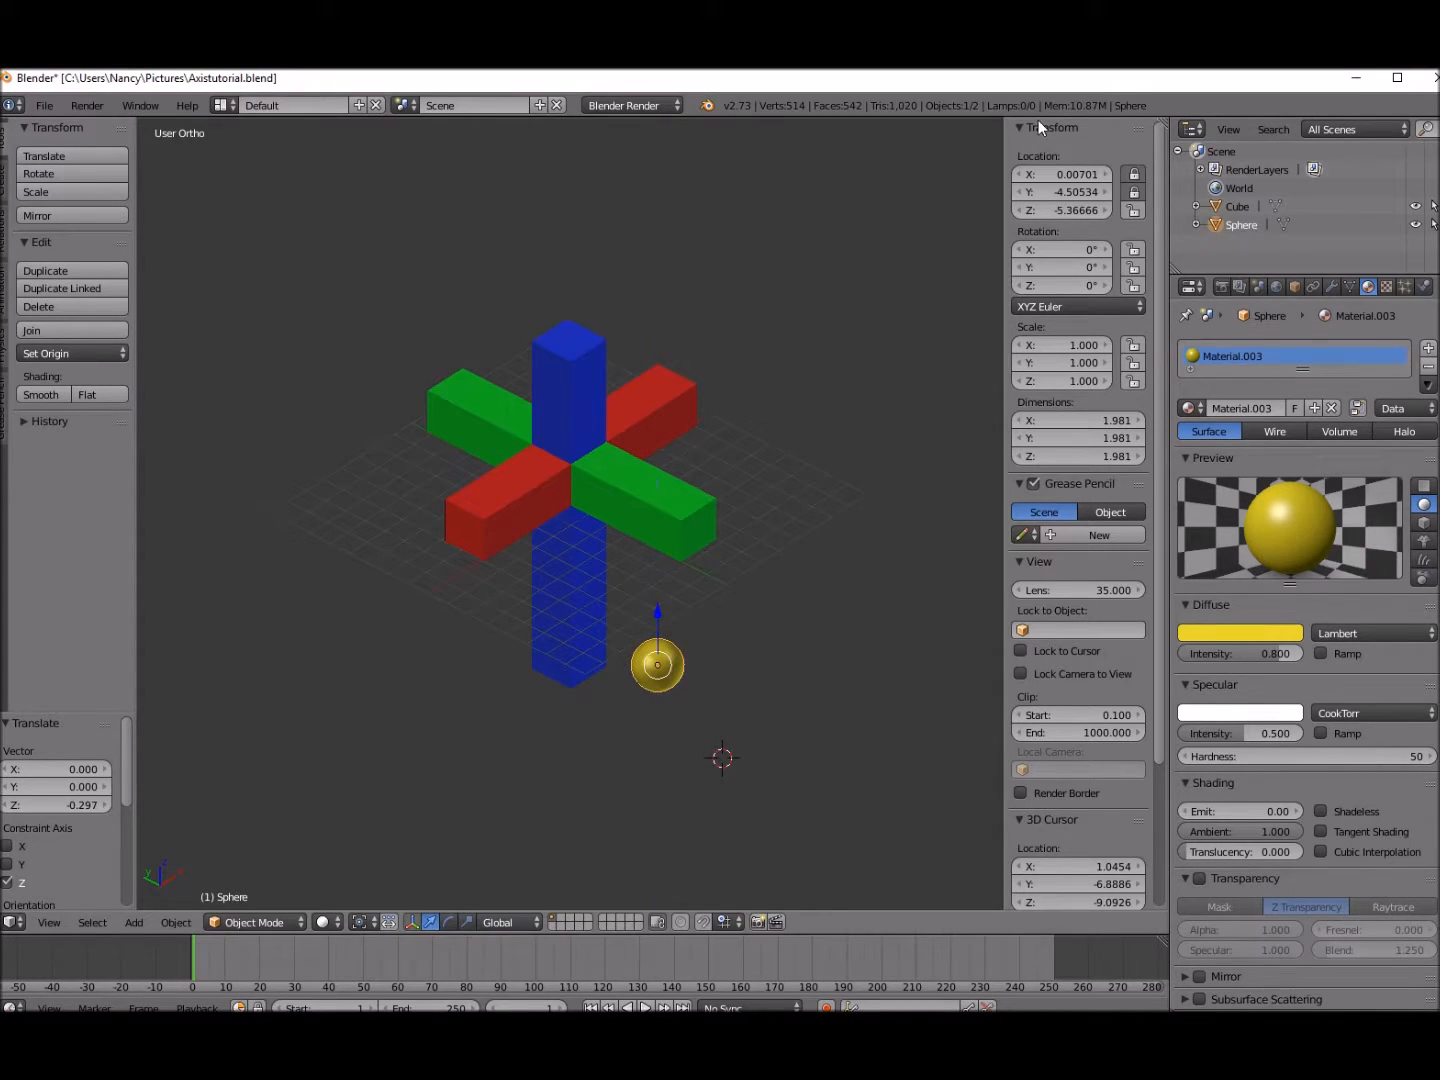
# - Unlock the sphere's X and Y location and move it about 8.26 units in the positive X direction
pyautogui.click(1133, 192)
pyautogui.click(1133, 174)
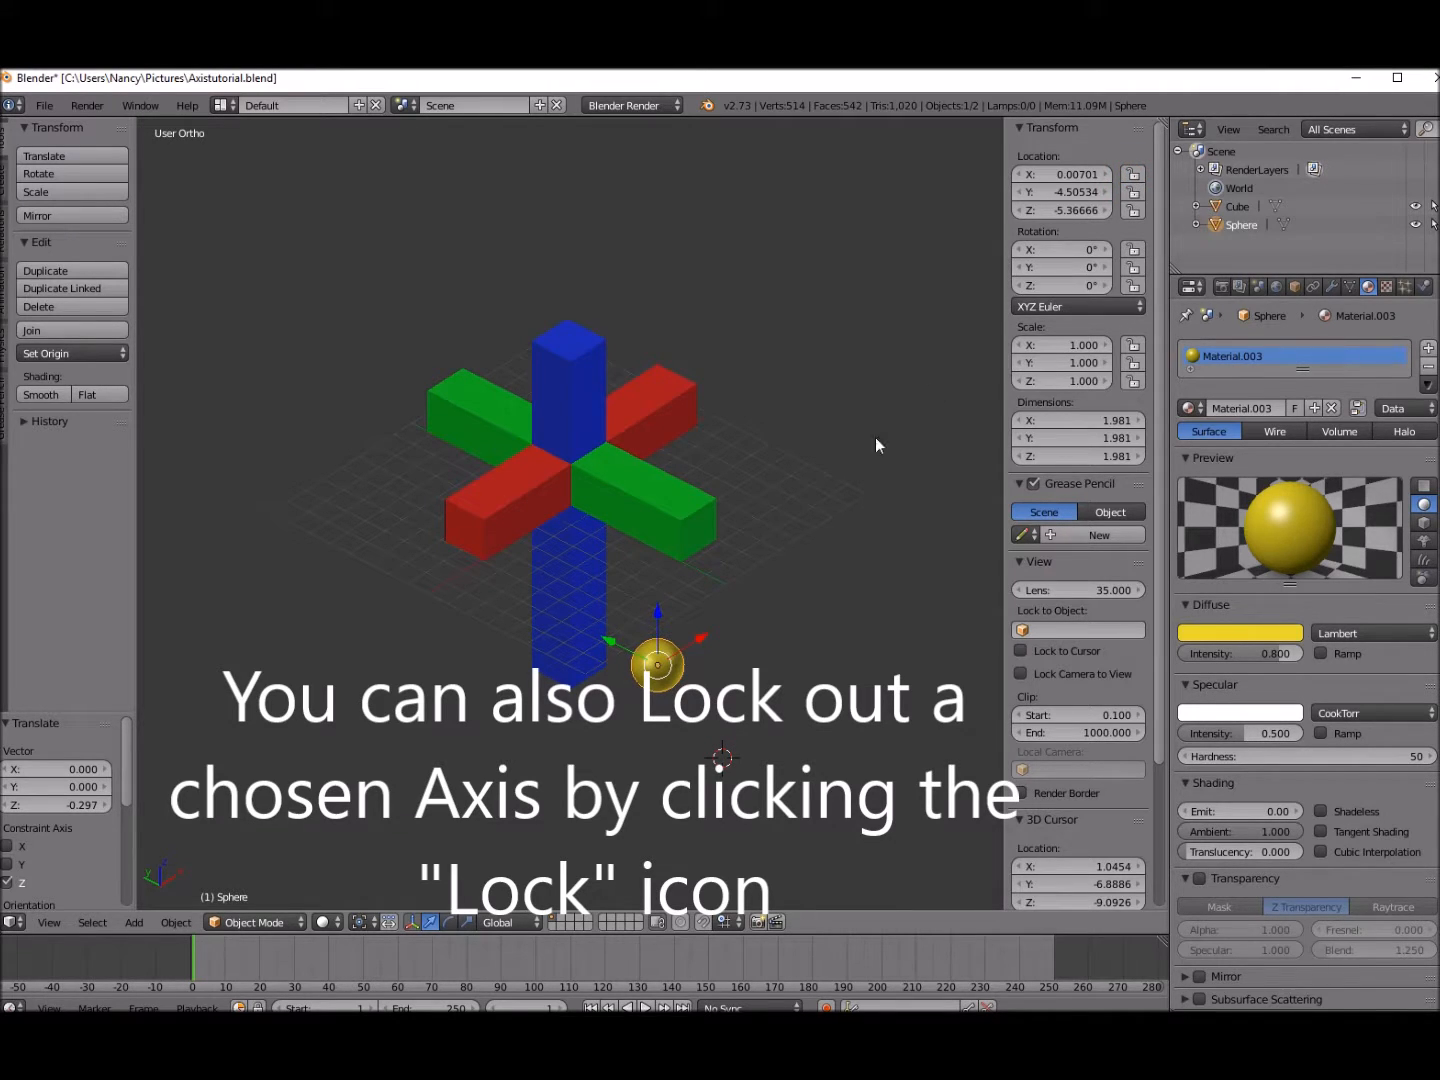
pyautogui.moveTo(697, 639); pyautogui.dragTo(867, 570)
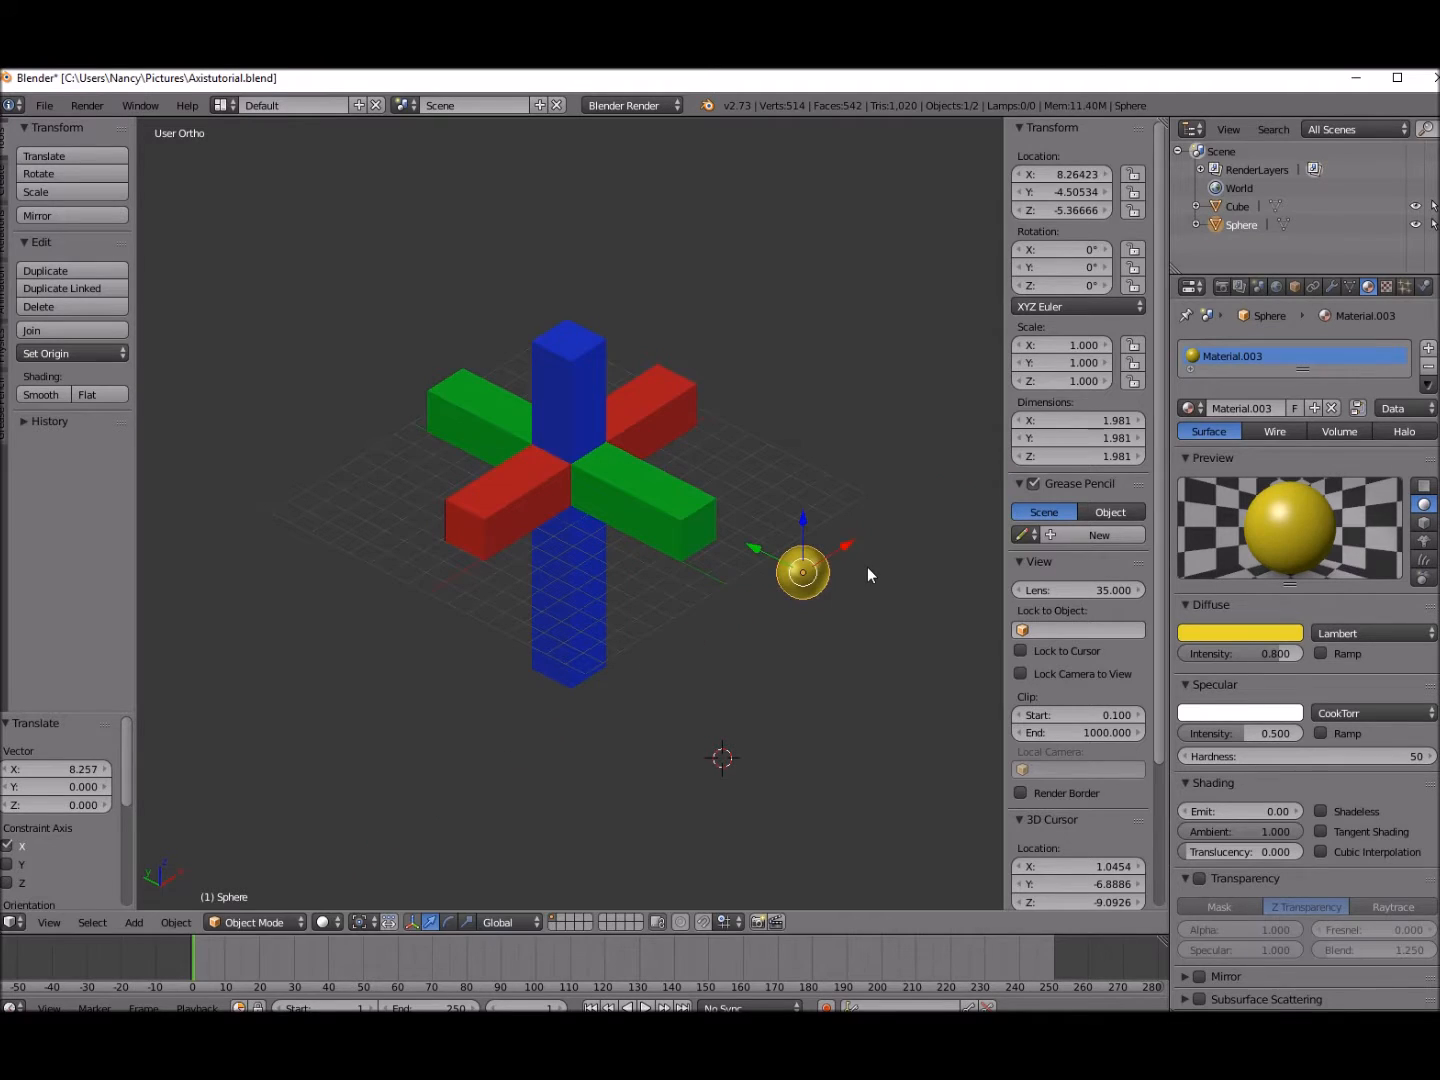
# - Lock the sphere's Y and Z location and move it about 9.5 units in the negative X direction
pyautogui.click(1135, 213)
pyautogui.click(1133, 192)
pyautogui.moveTo(846, 539); pyautogui.dragTo(686, 657)
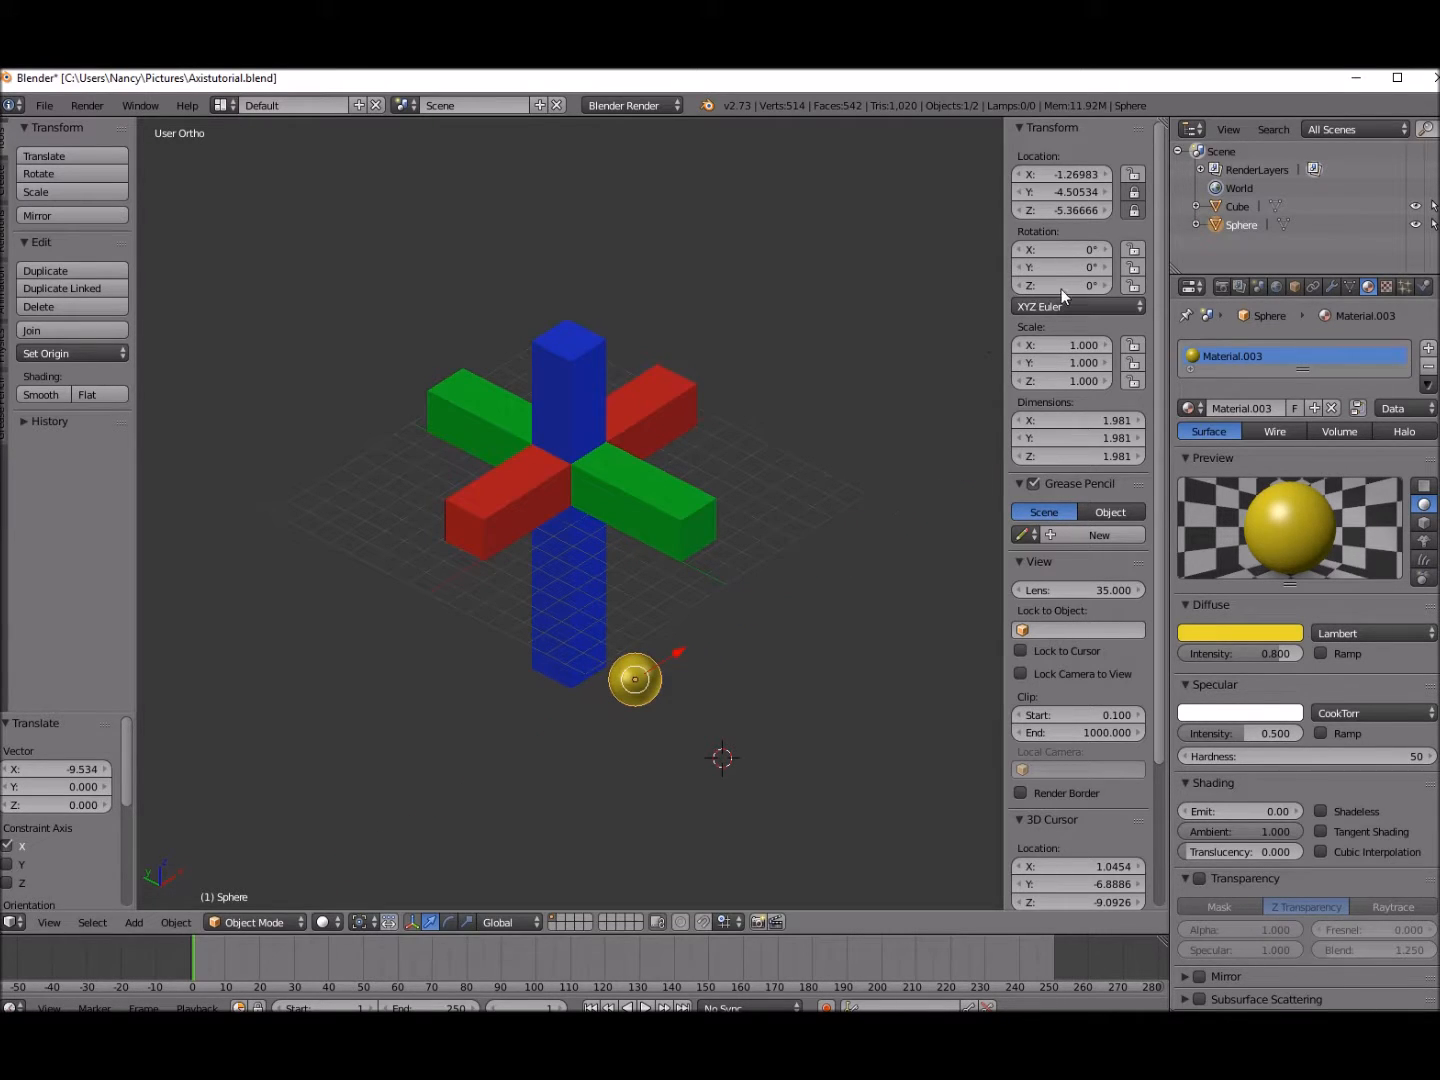
# - Unlock the sphere's Y location, keep X and Z locked, and move the sphere along the Y axis
pyautogui.click(1133, 193)
pyautogui.click(1134, 211)
pyautogui.click(1134, 211)
pyautogui.click(1133, 175)
pyautogui.moveTo(575, 660); pyautogui.dragTo(586, 731)
pyautogui.moveTo(474, 738); pyautogui.dragTo(538, 740, button='middle')
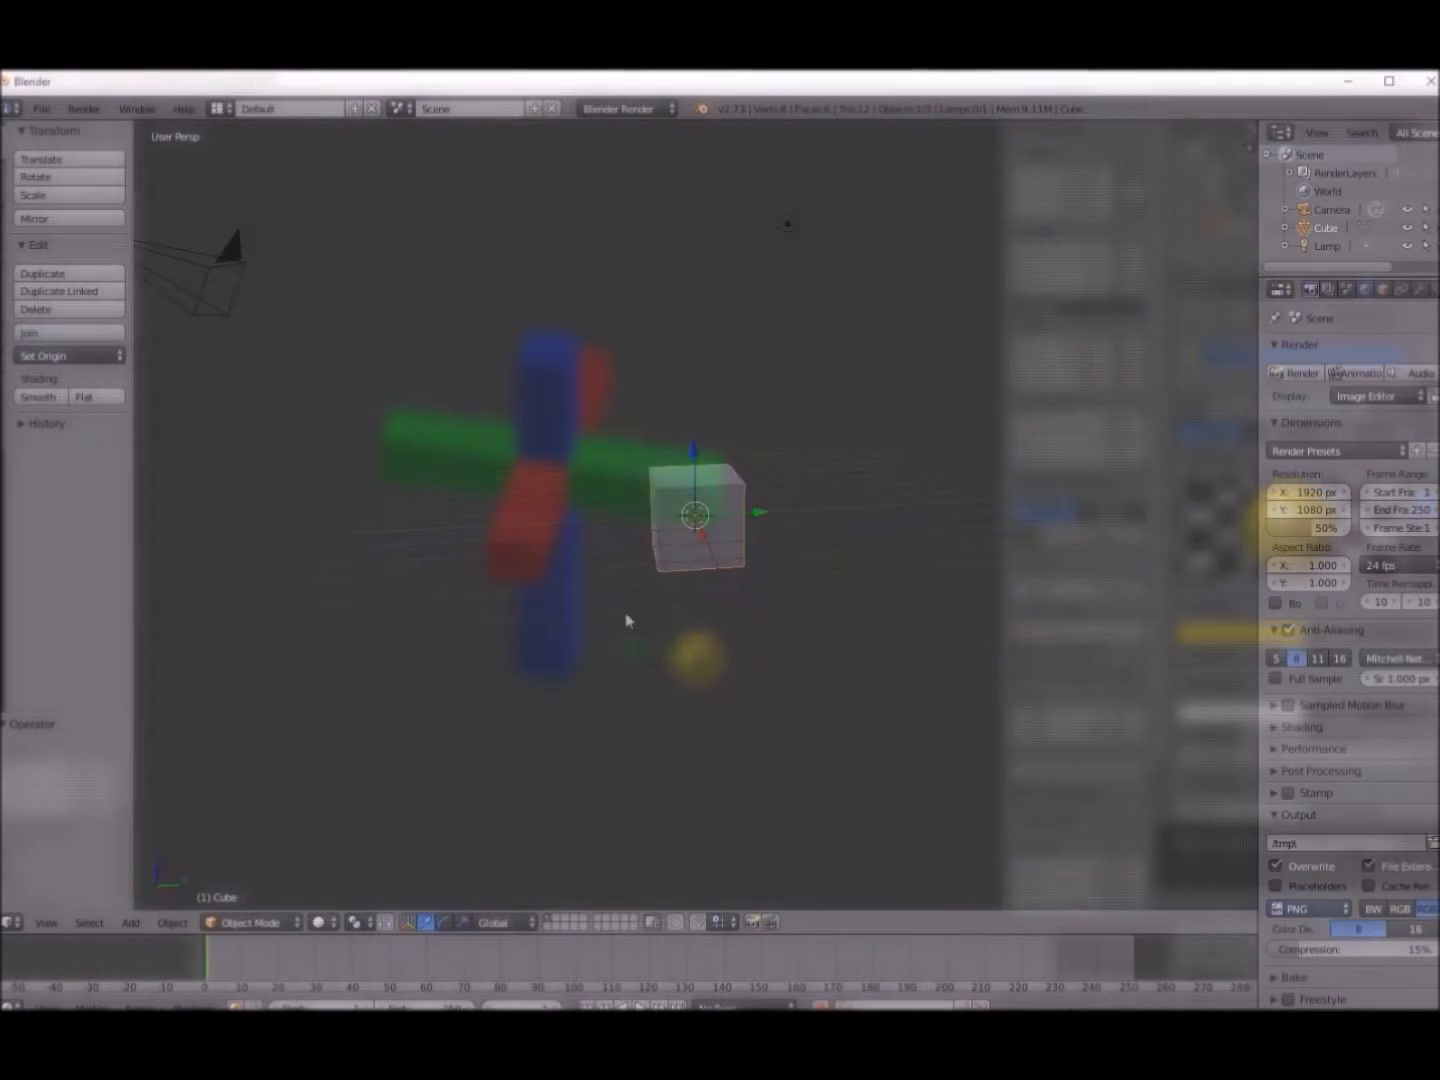
# - Raise the default cube about 0.93 units along the Z axis
pyautogui.moveTo(672, 596); pyautogui.dragTo(719, 597, button='middle')
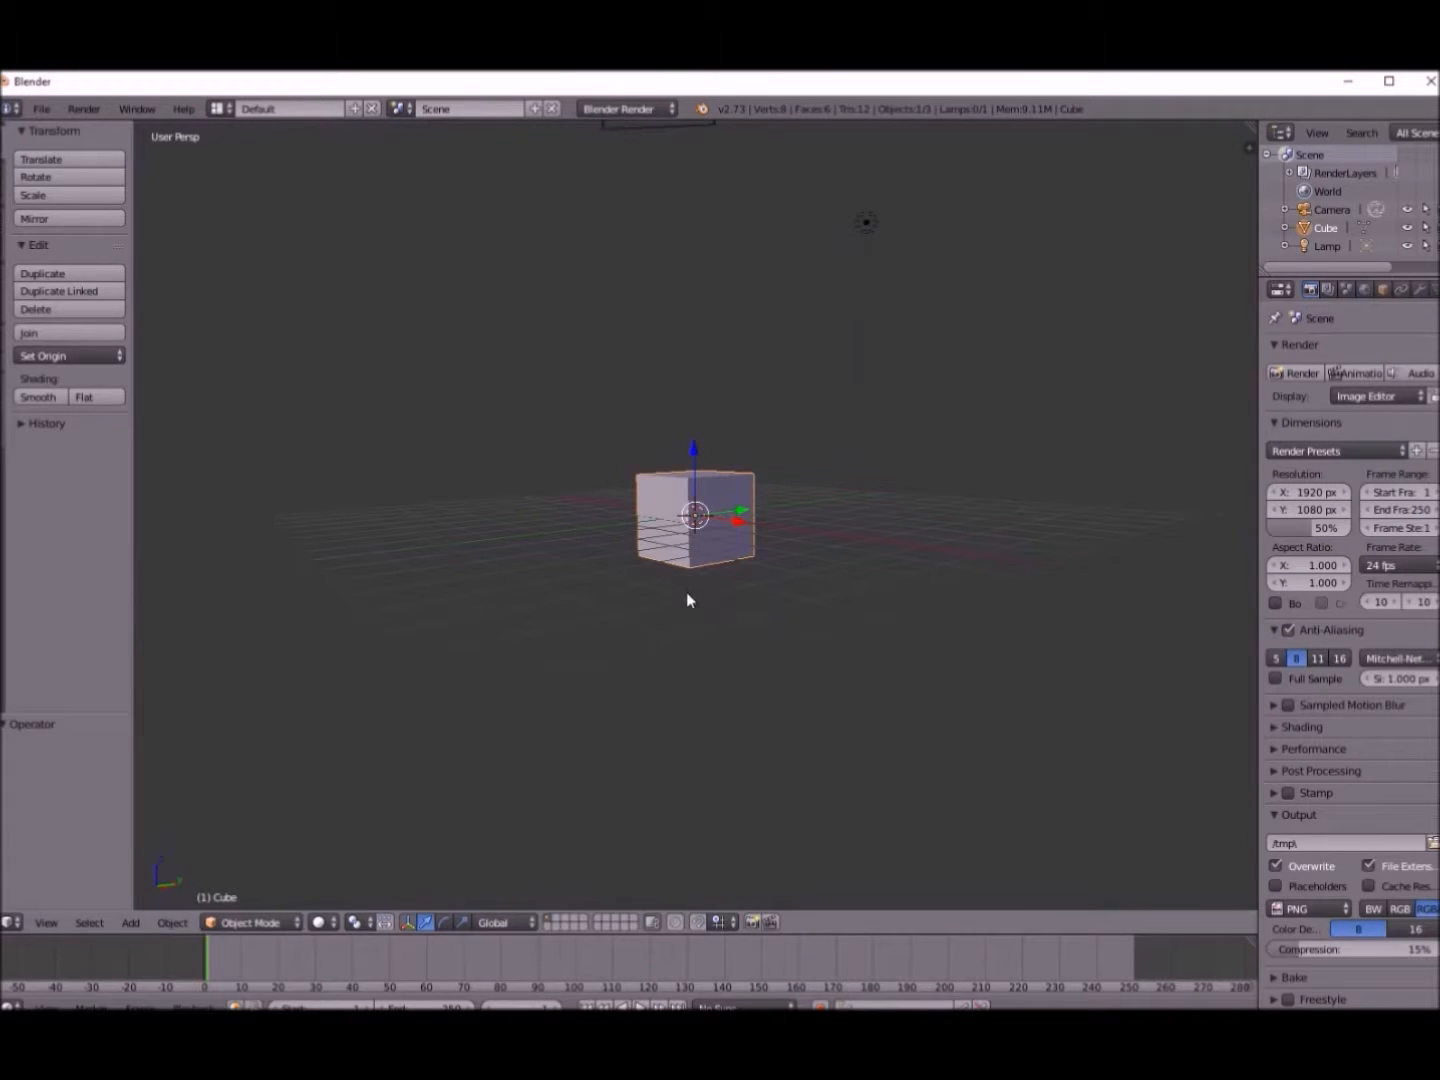
pyautogui.scroll(1, 649, 582)
pyautogui.scroll(2, 649, 588)
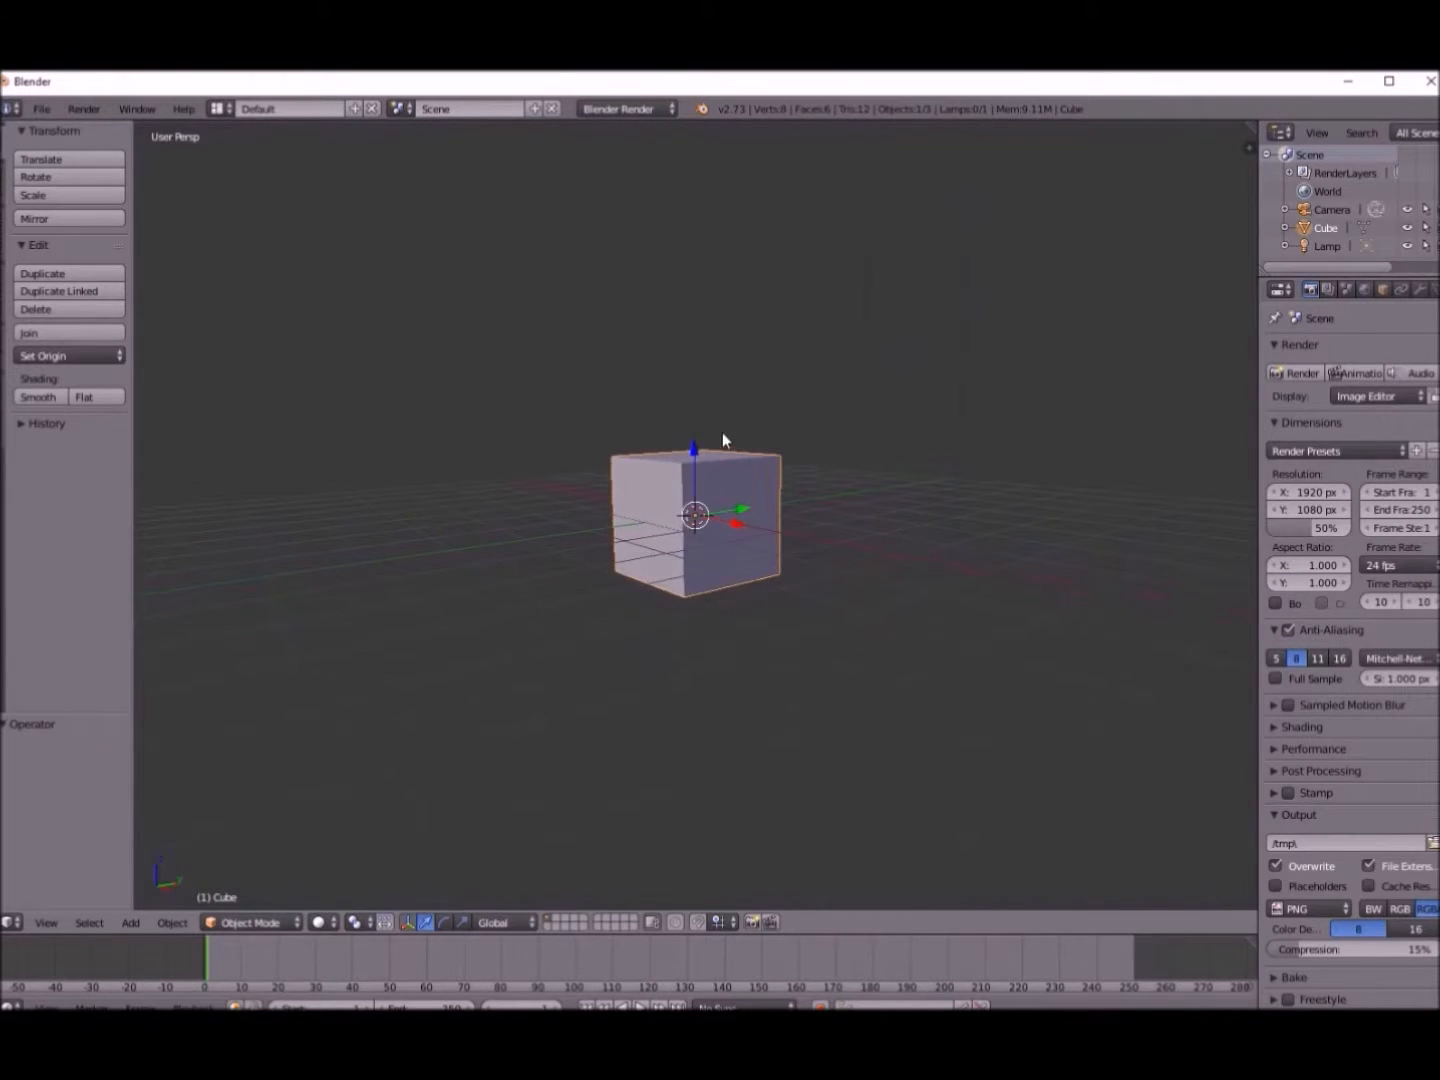
pyautogui.moveTo(694, 456); pyautogui.dragTo(805, 435)
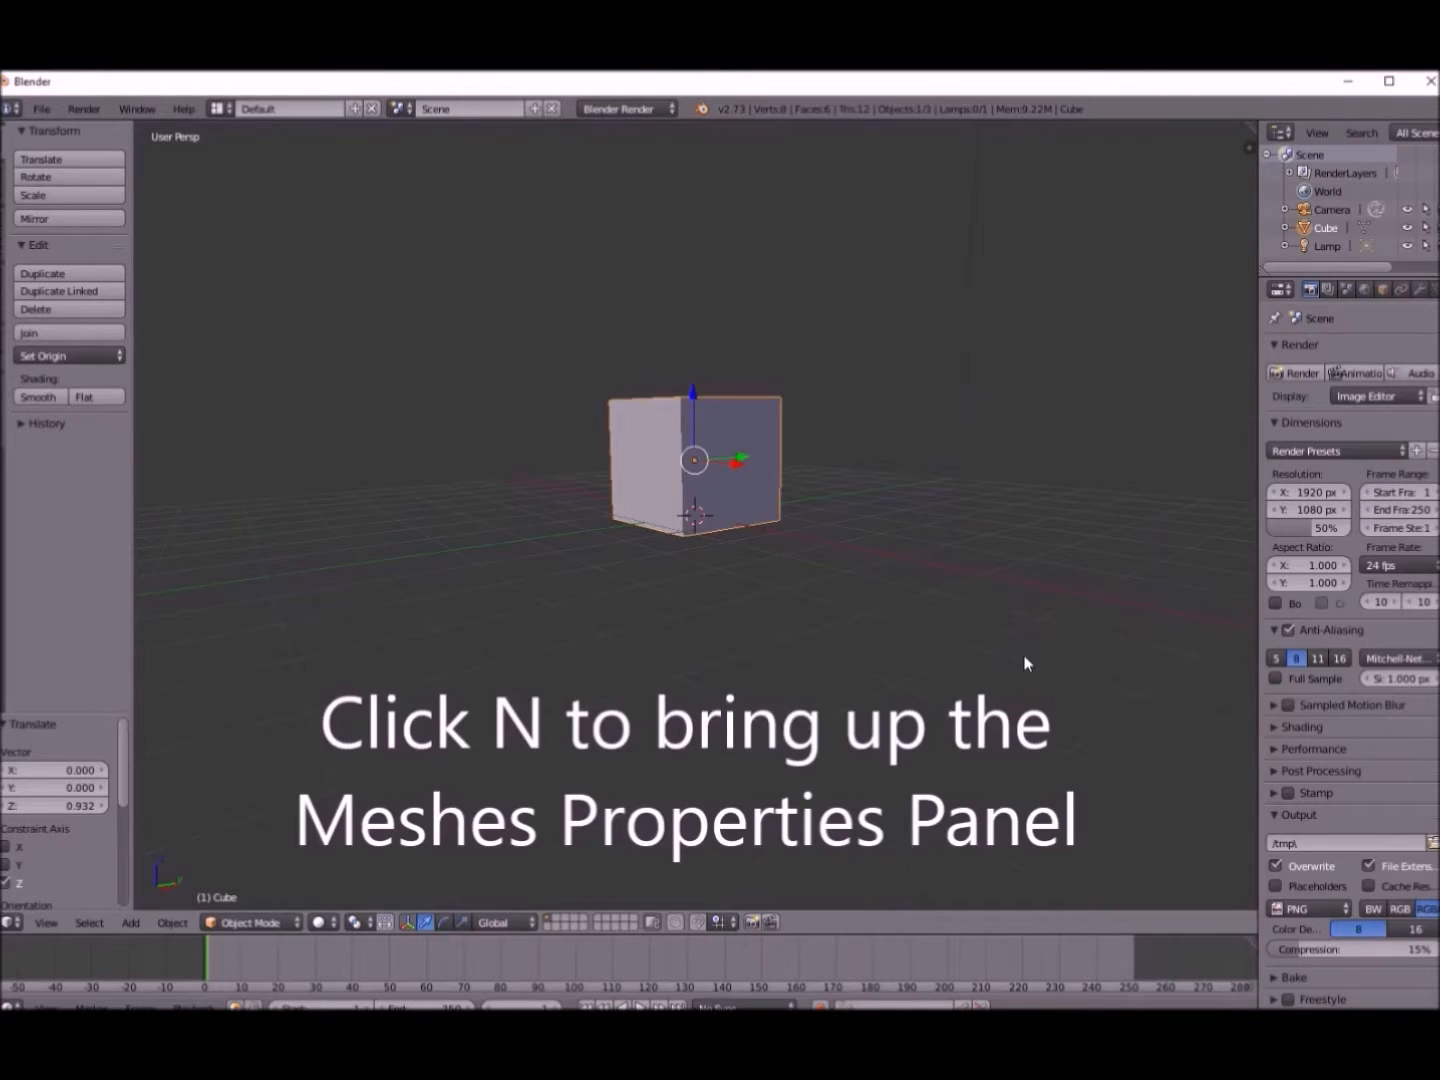
# - Show the properties sidebar, widen it and bring its Transform settings into view
pyautogui.press('n')
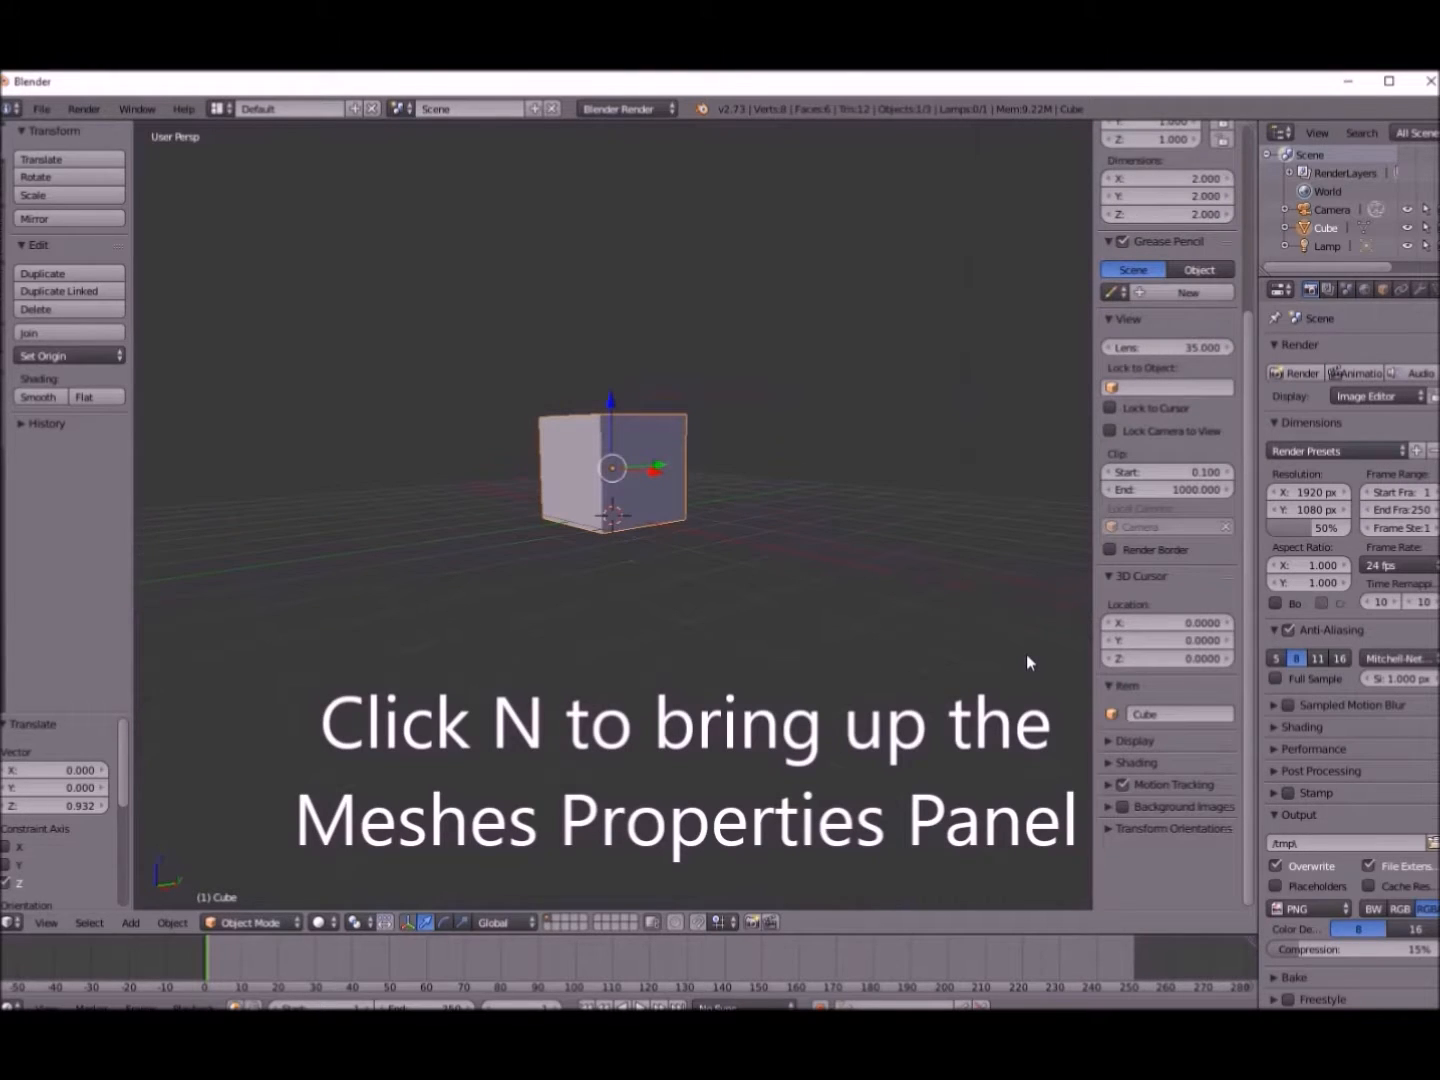
pyautogui.click(1093, 514)
pyautogui.moveTo(1093, 514); pyautogui.dragTo(1008, 521)
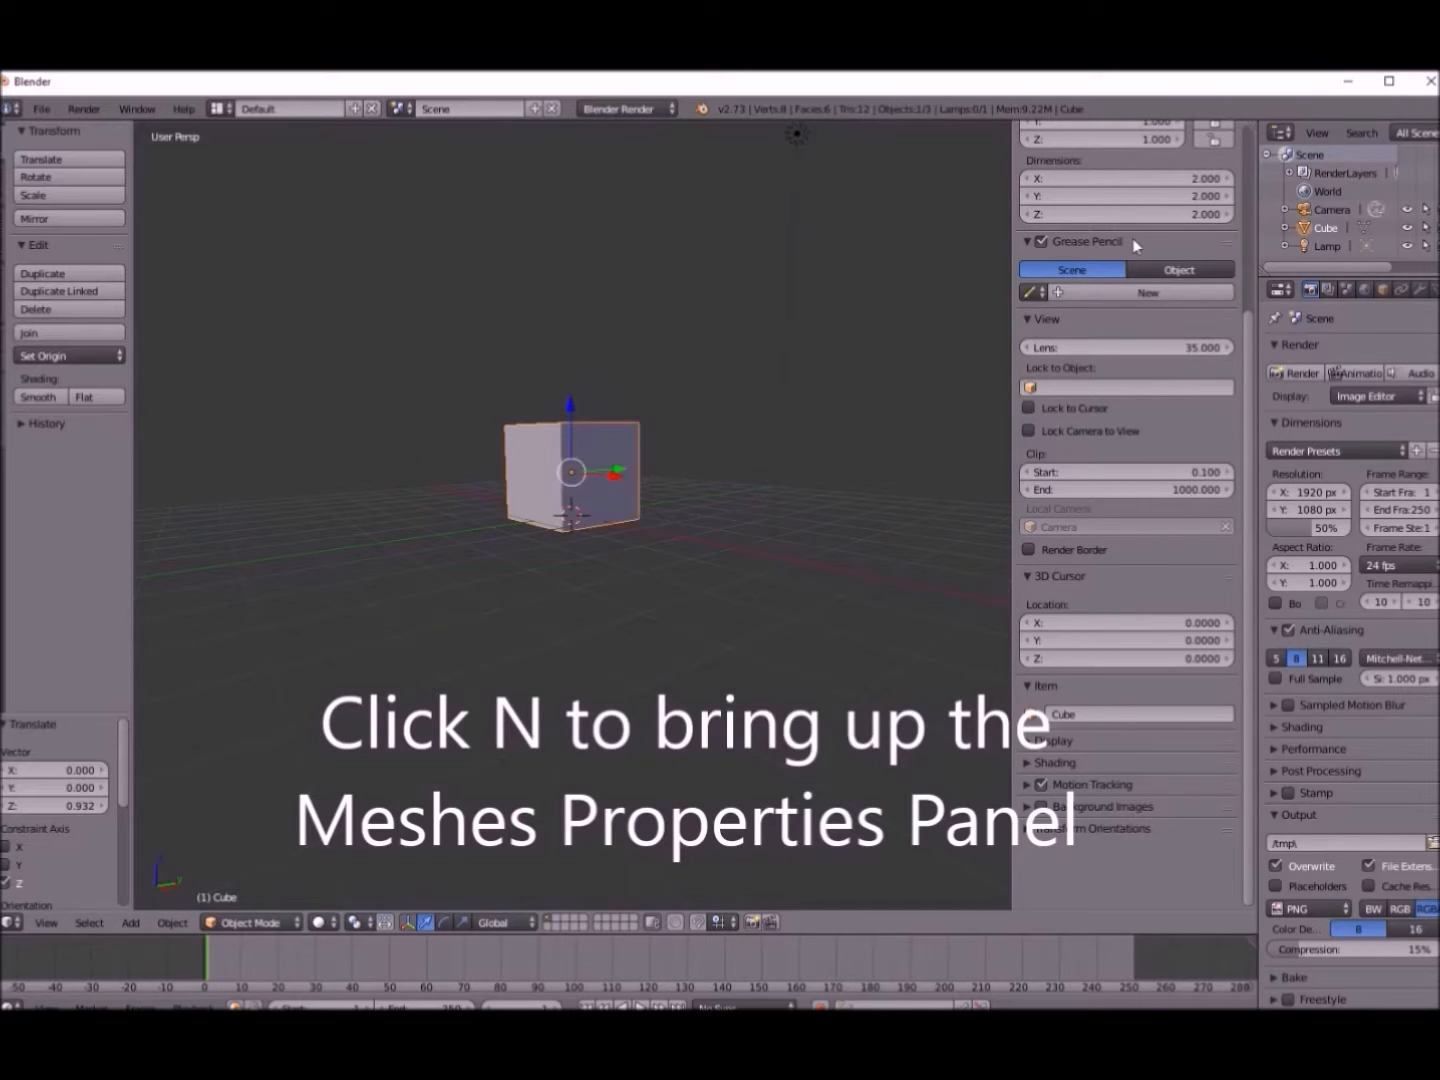
pyautogui.moveTo(752, 523); pyautogui.dragTo(722, 637, button='middle')
pyautogui.moveTo(1250, 452); pyautogui.dragTo(1288, 232)
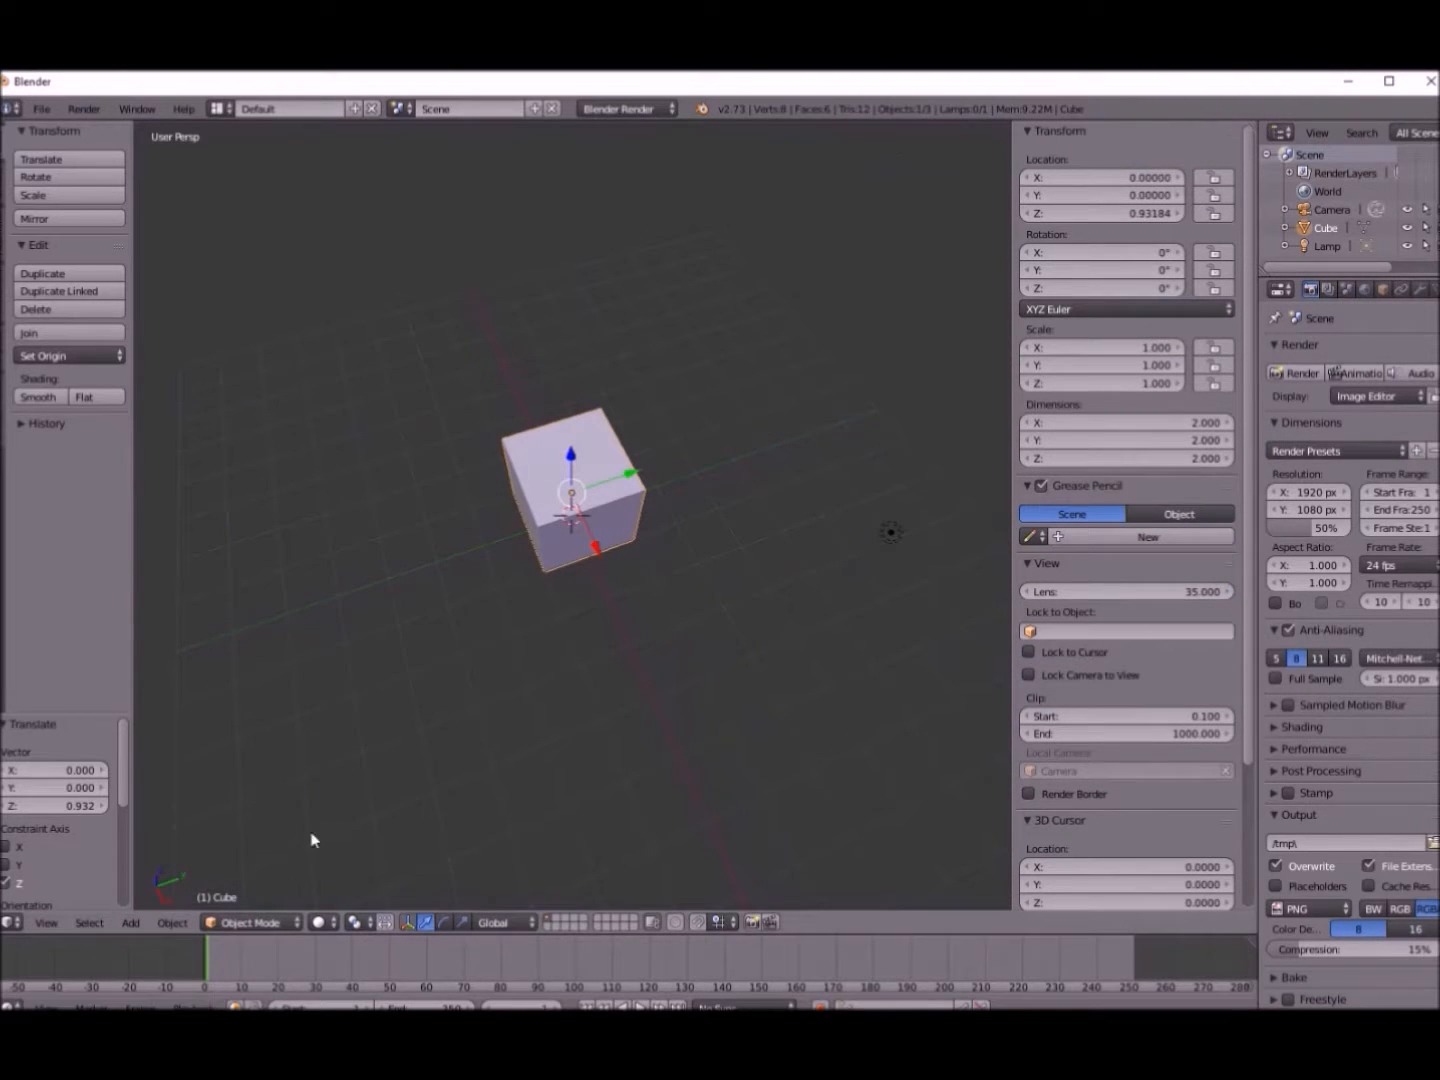
# - In Edit Mode with face selection, delete the cube's face on the negative Y side
pyautogui.click(252, 922)
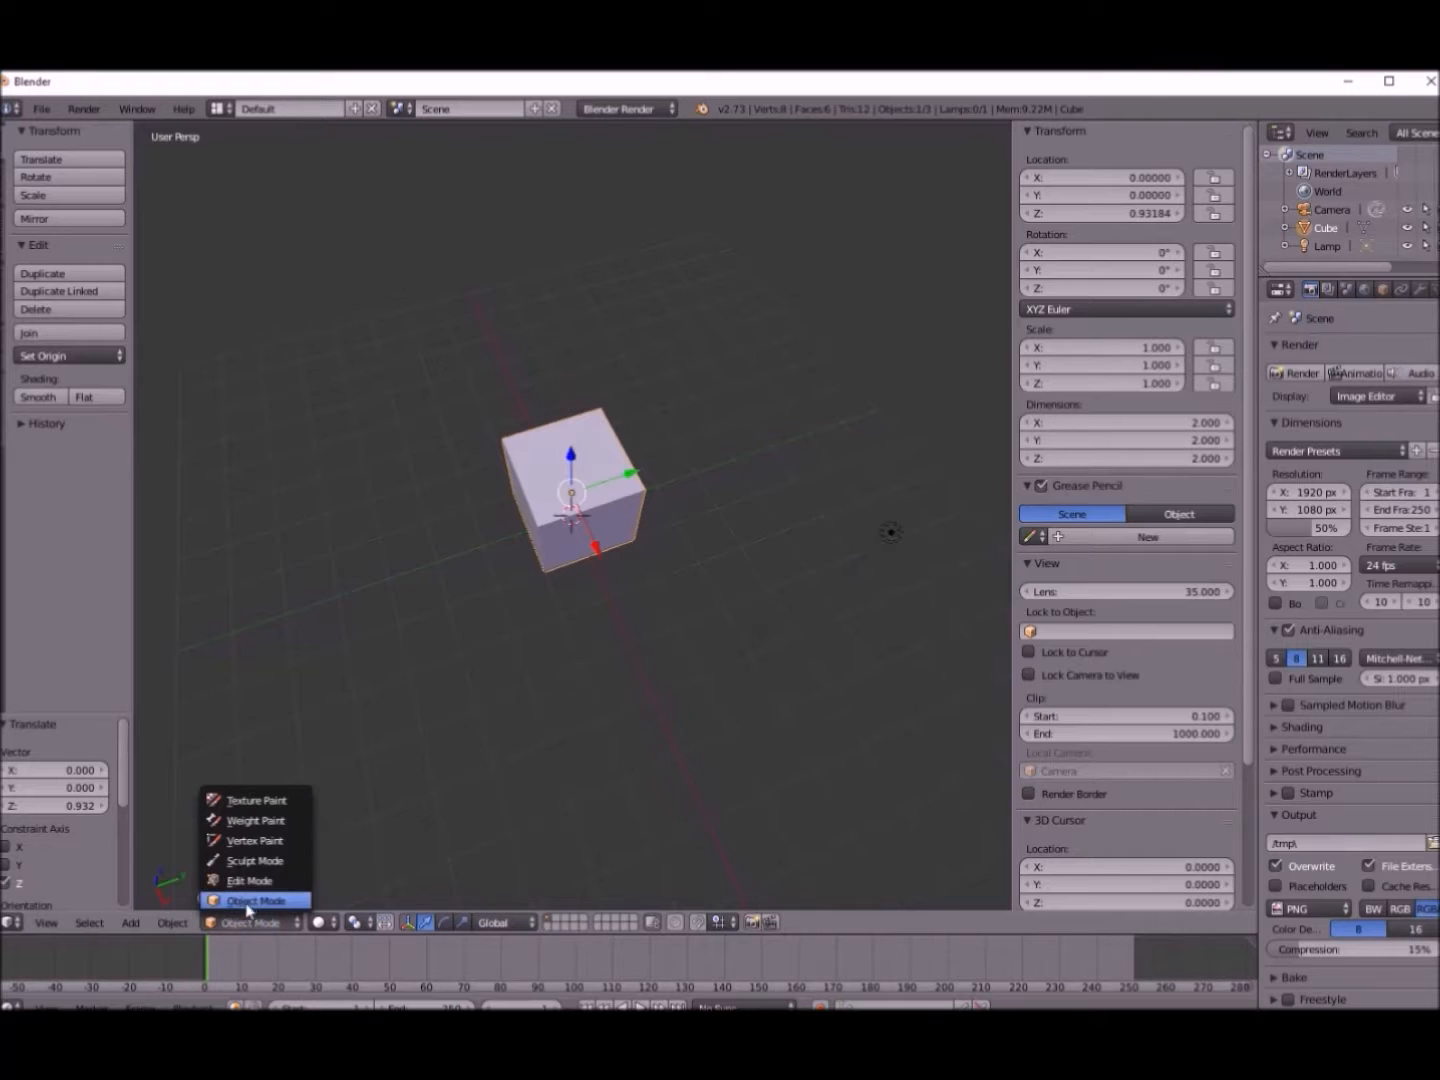
pyautogui.click(260, 882)
pyautogui.moveTo(409, 684); pyautogui.dragTo(414, 628, button='middle')
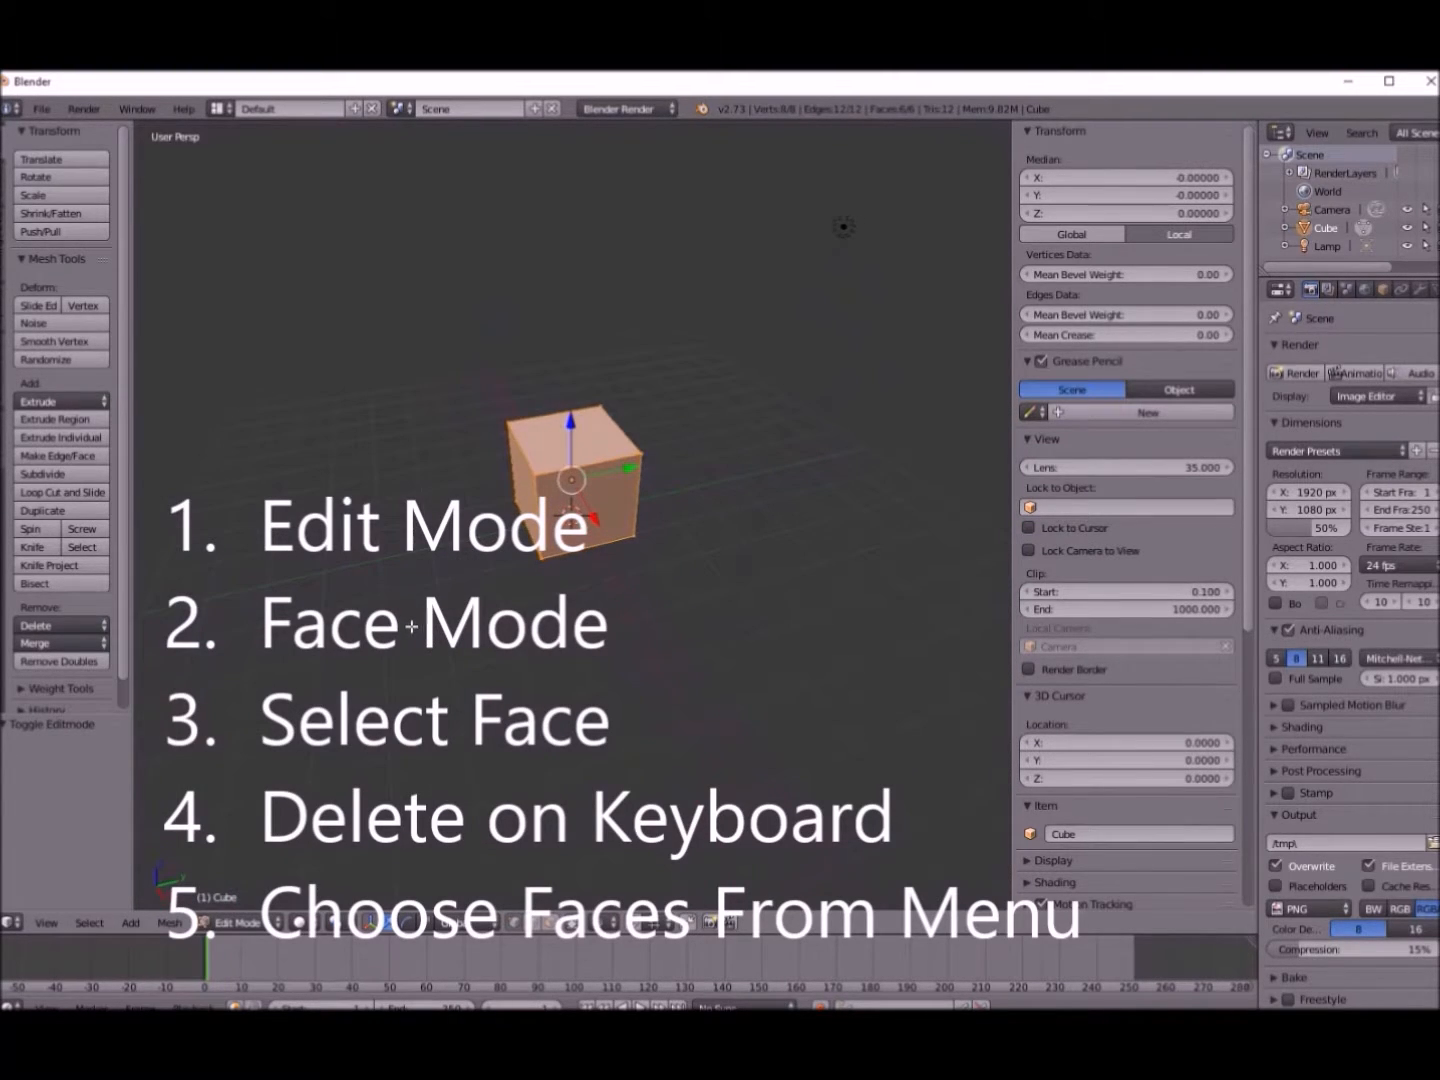
pyautogui.click(514, 922)
pyautogui.rightClick(520, 470)
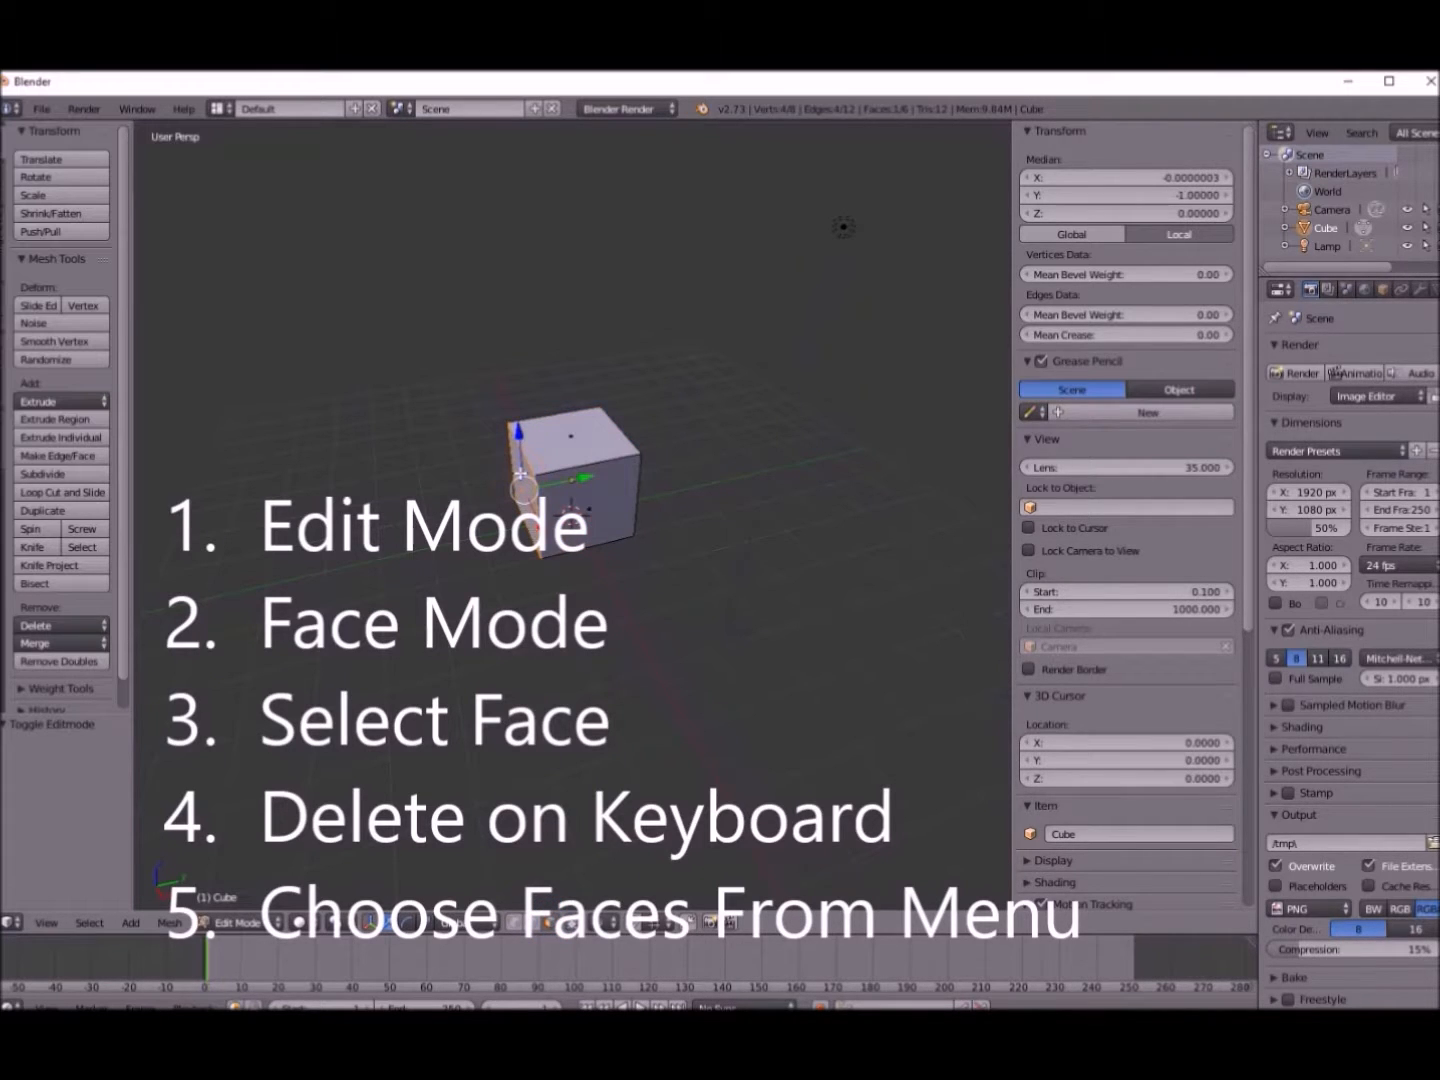
pyautogui.press('x')
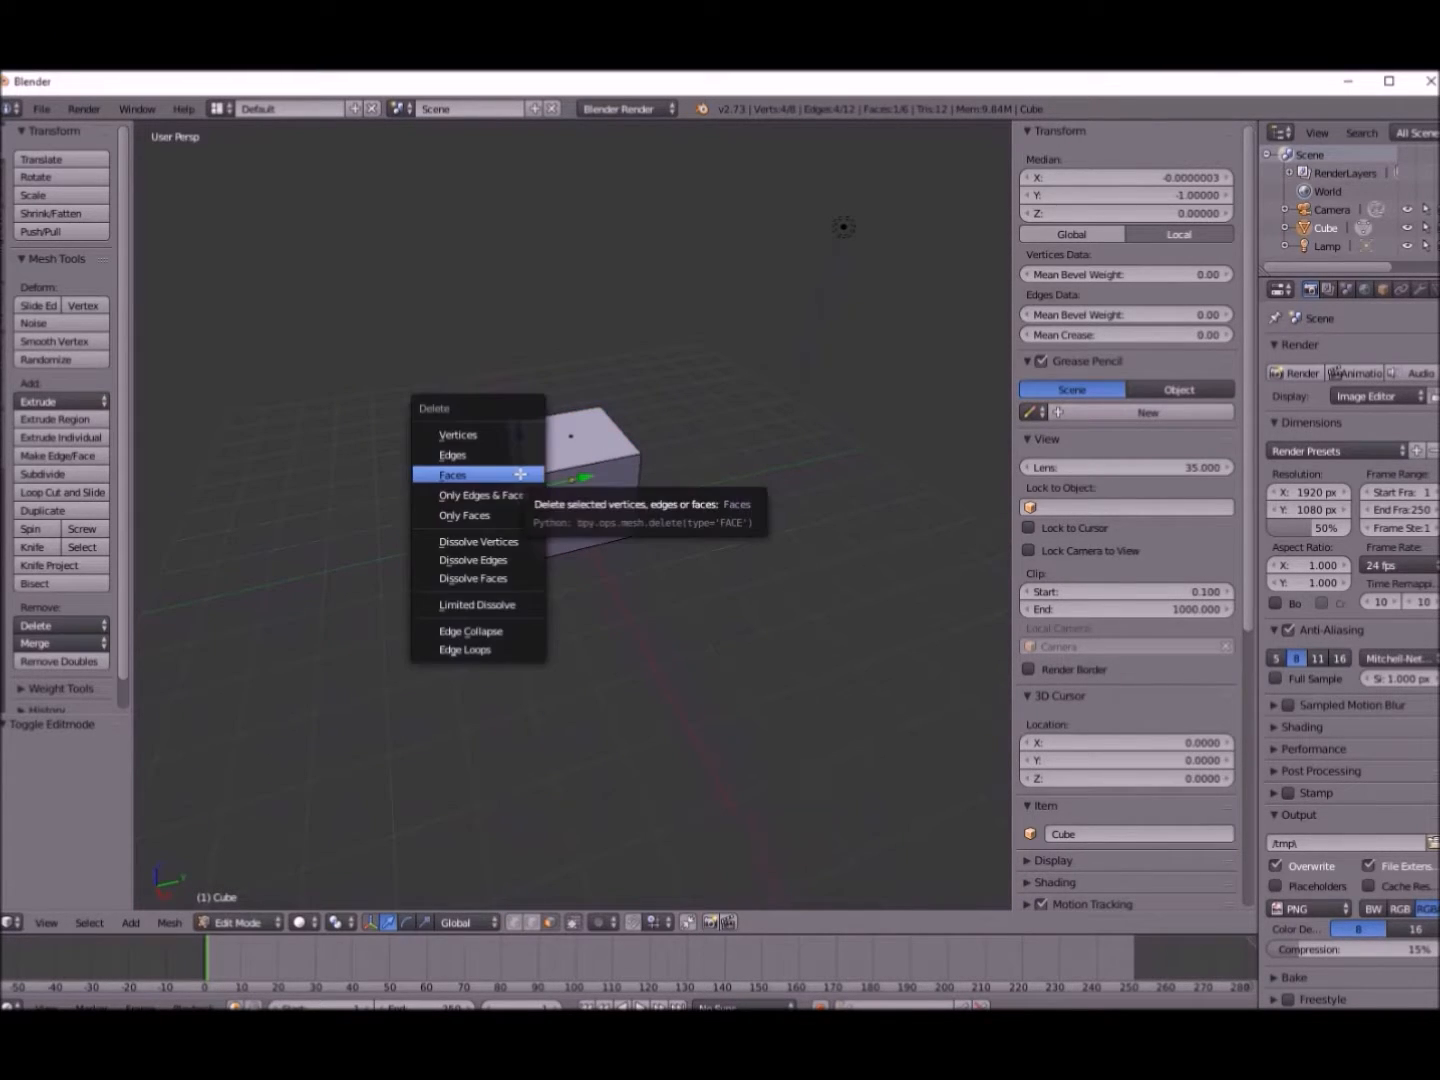
pyautogui.click(520, 474)
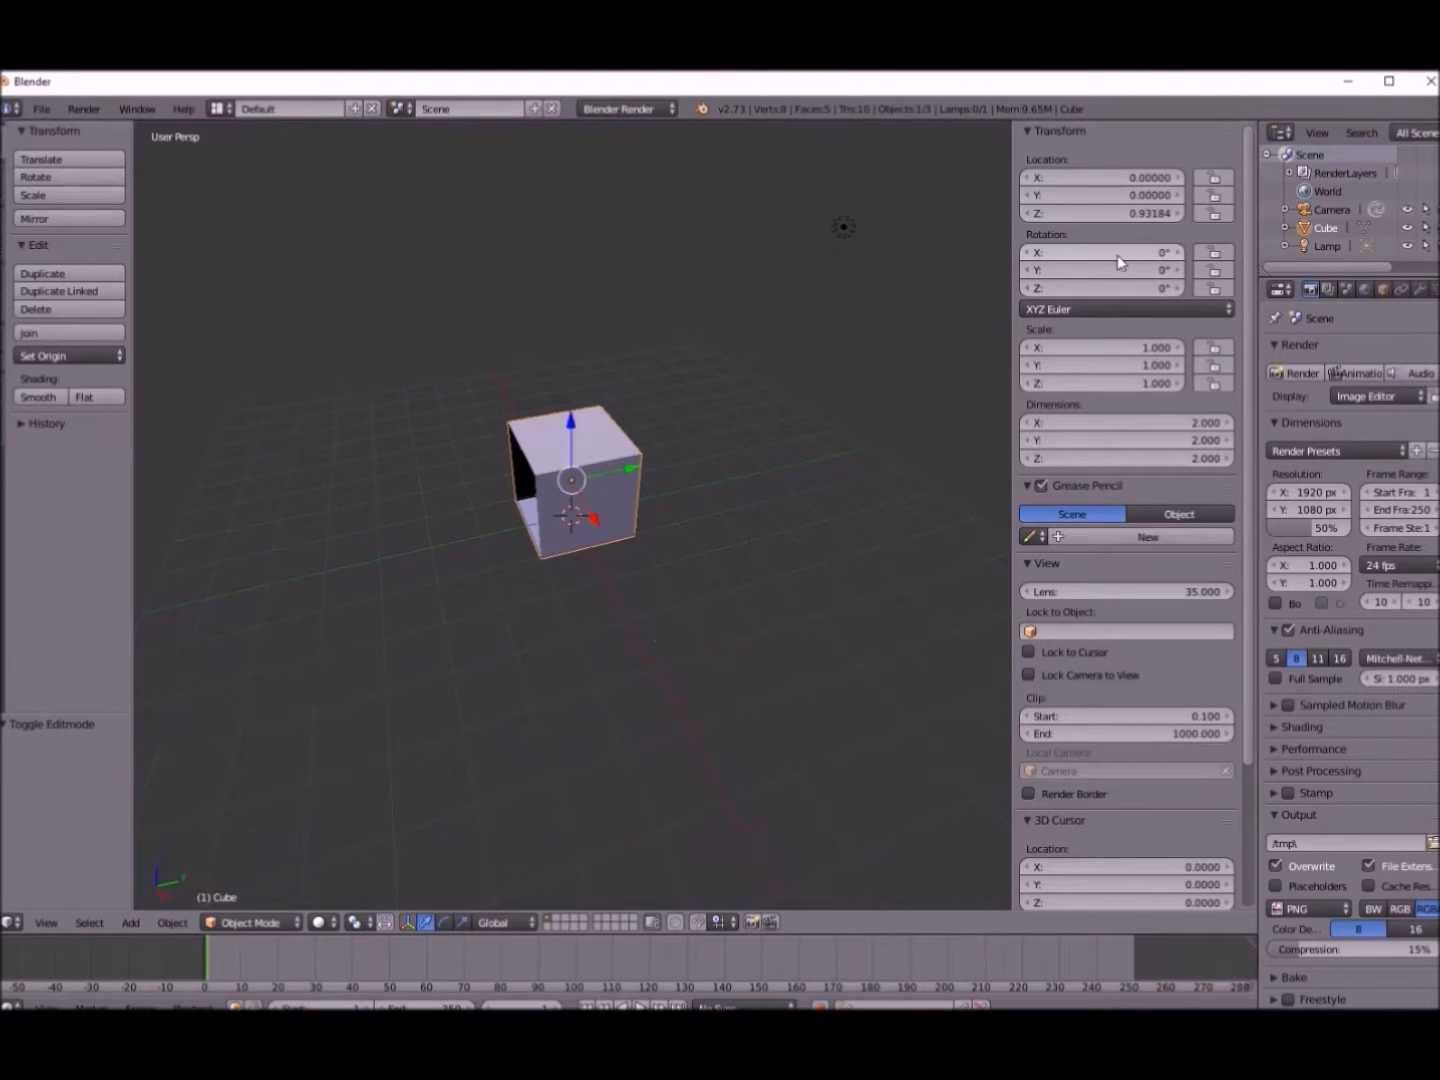
# - Lock the open cube's X and Z location, then duplicate it and place the copy about 2.98 units along negative Y
pyautogui.click(1213, 214)
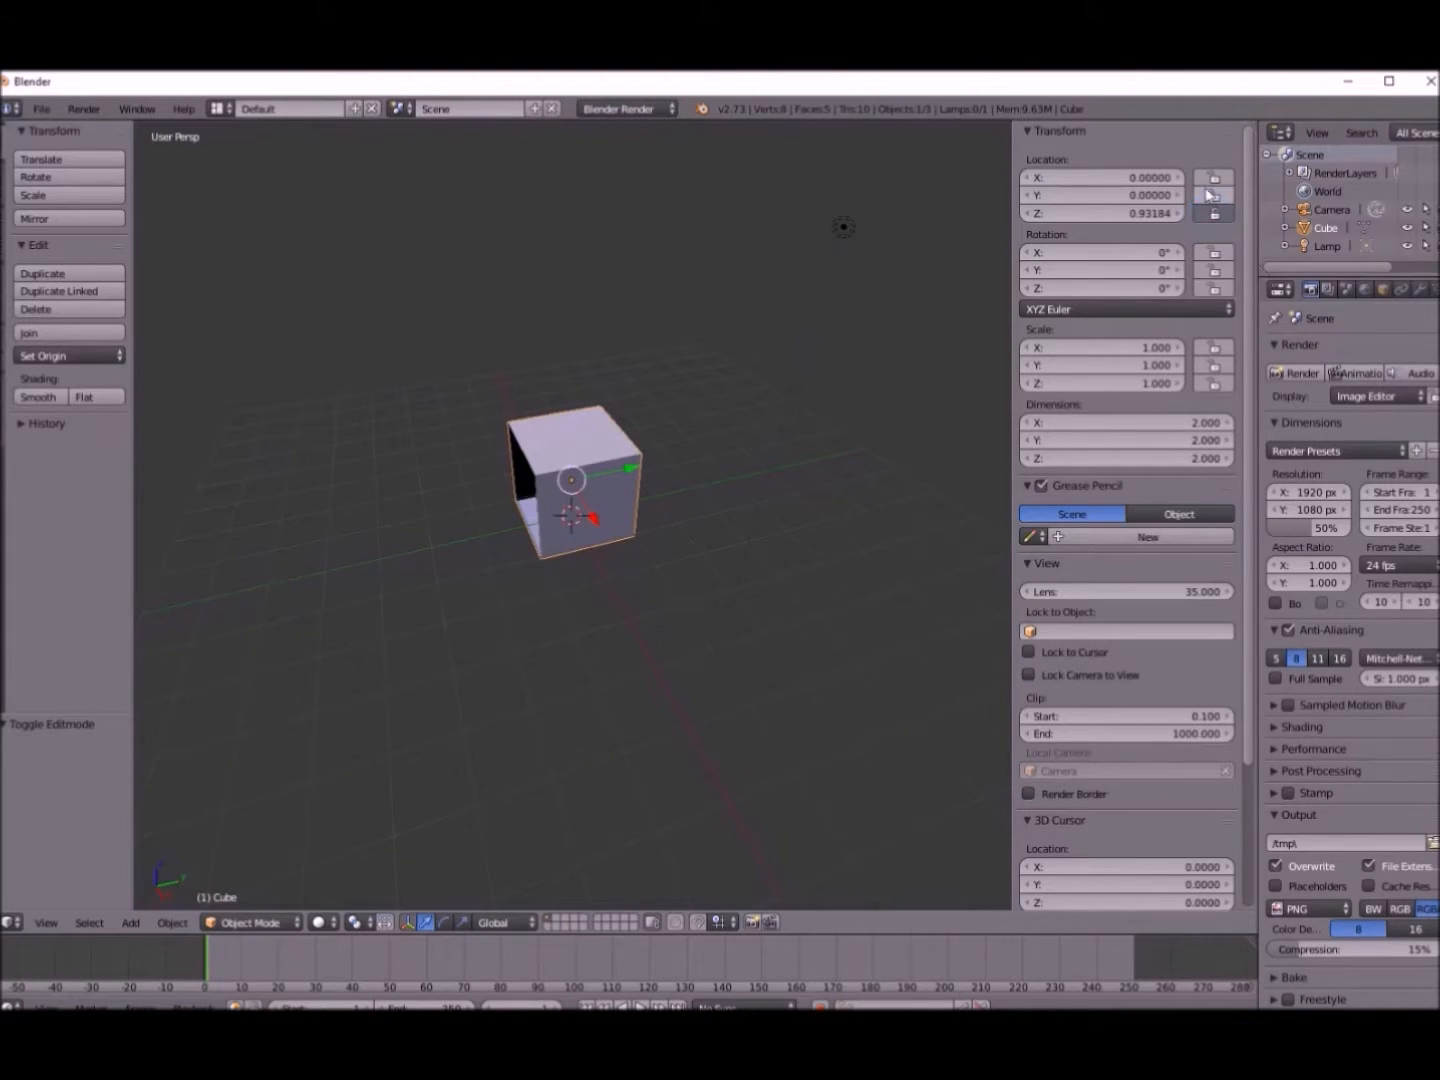
pyautogui.click(1207, 180)
pyautogui.hotkey('shift', 'd')
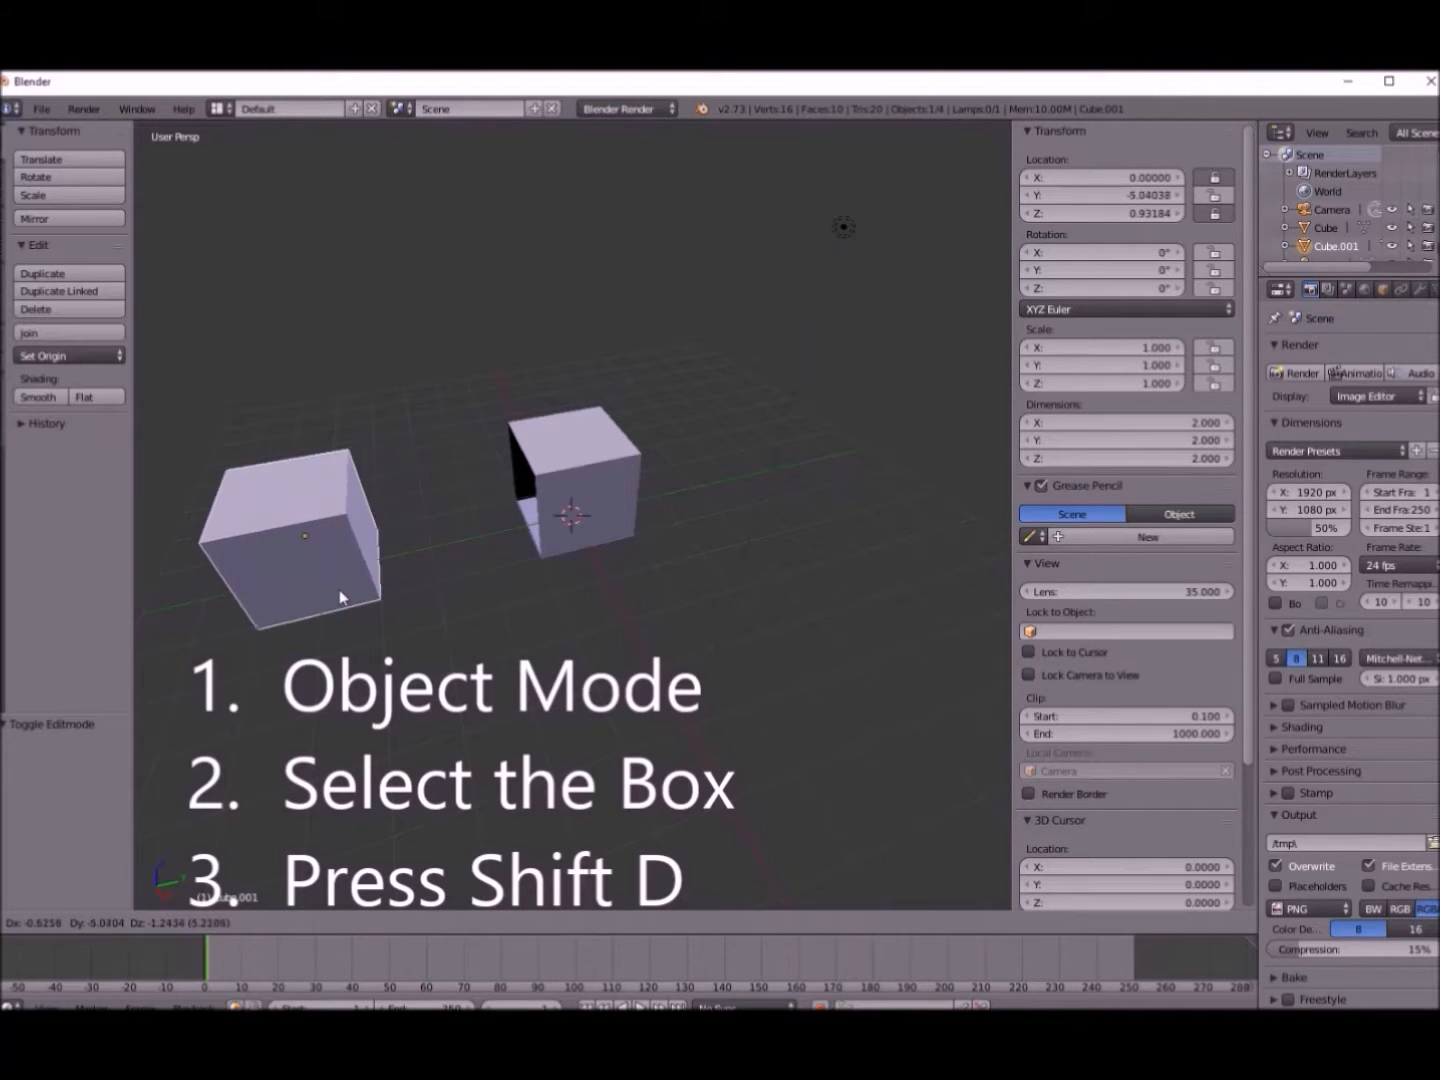
pyautogui.click(446, 591)
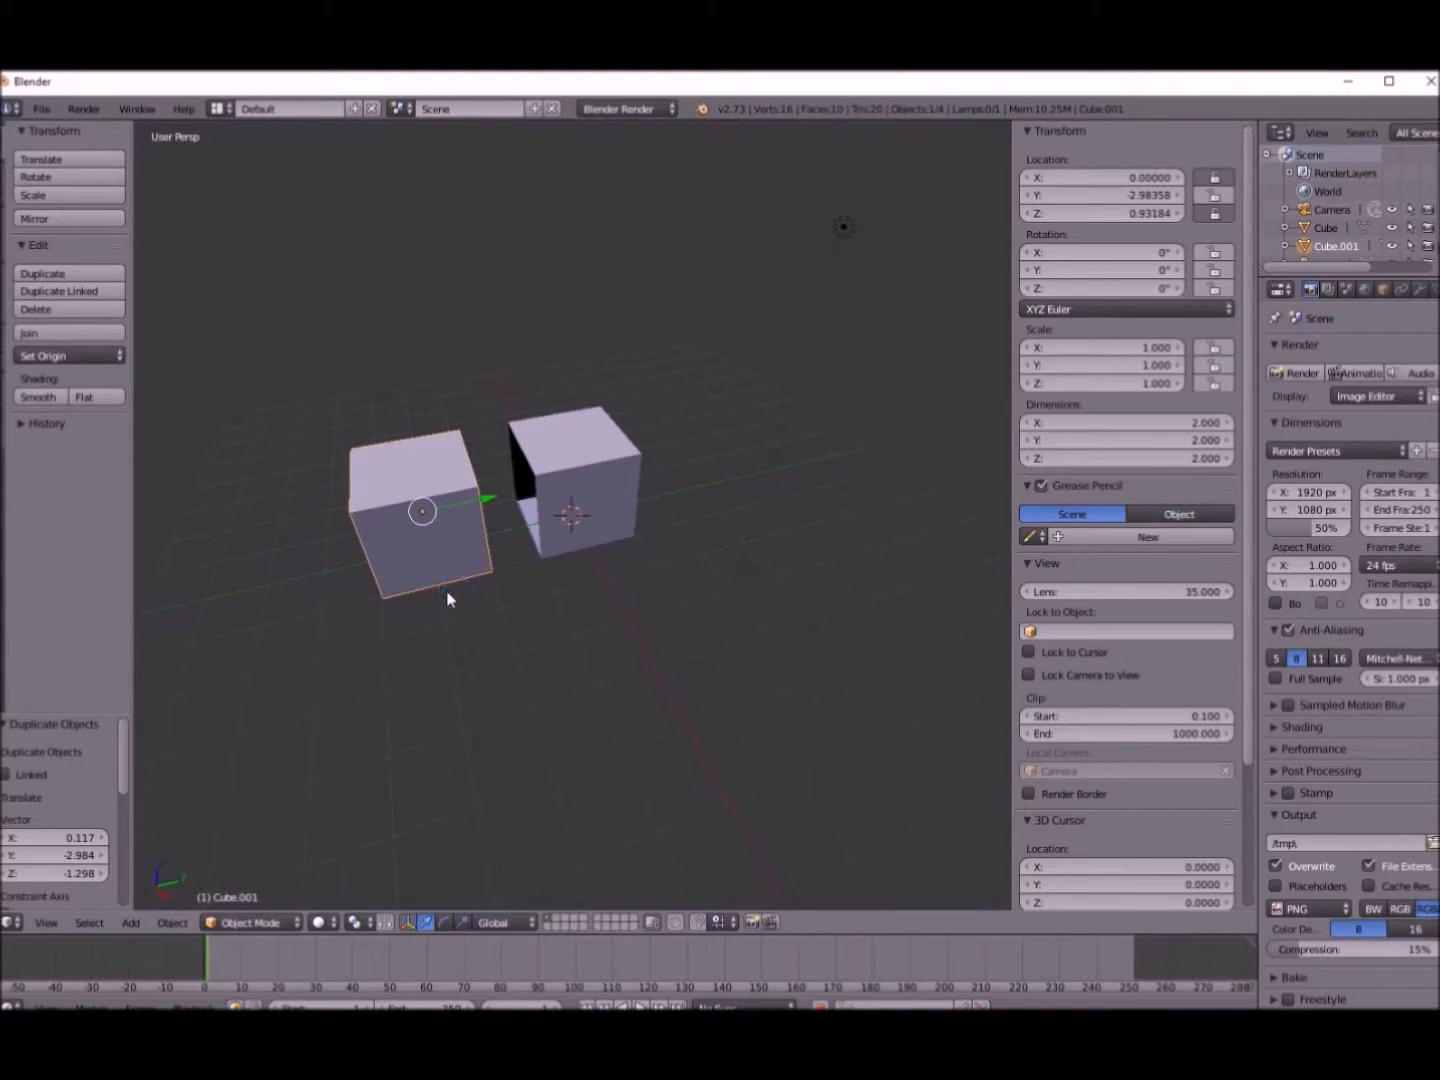
# - Lock the duplicate box's X and Y rotation and switch to the rotate manipulator
pyautogui.moveTo(498, 614); pyautogui.dragTo(540, 611, button='middle')
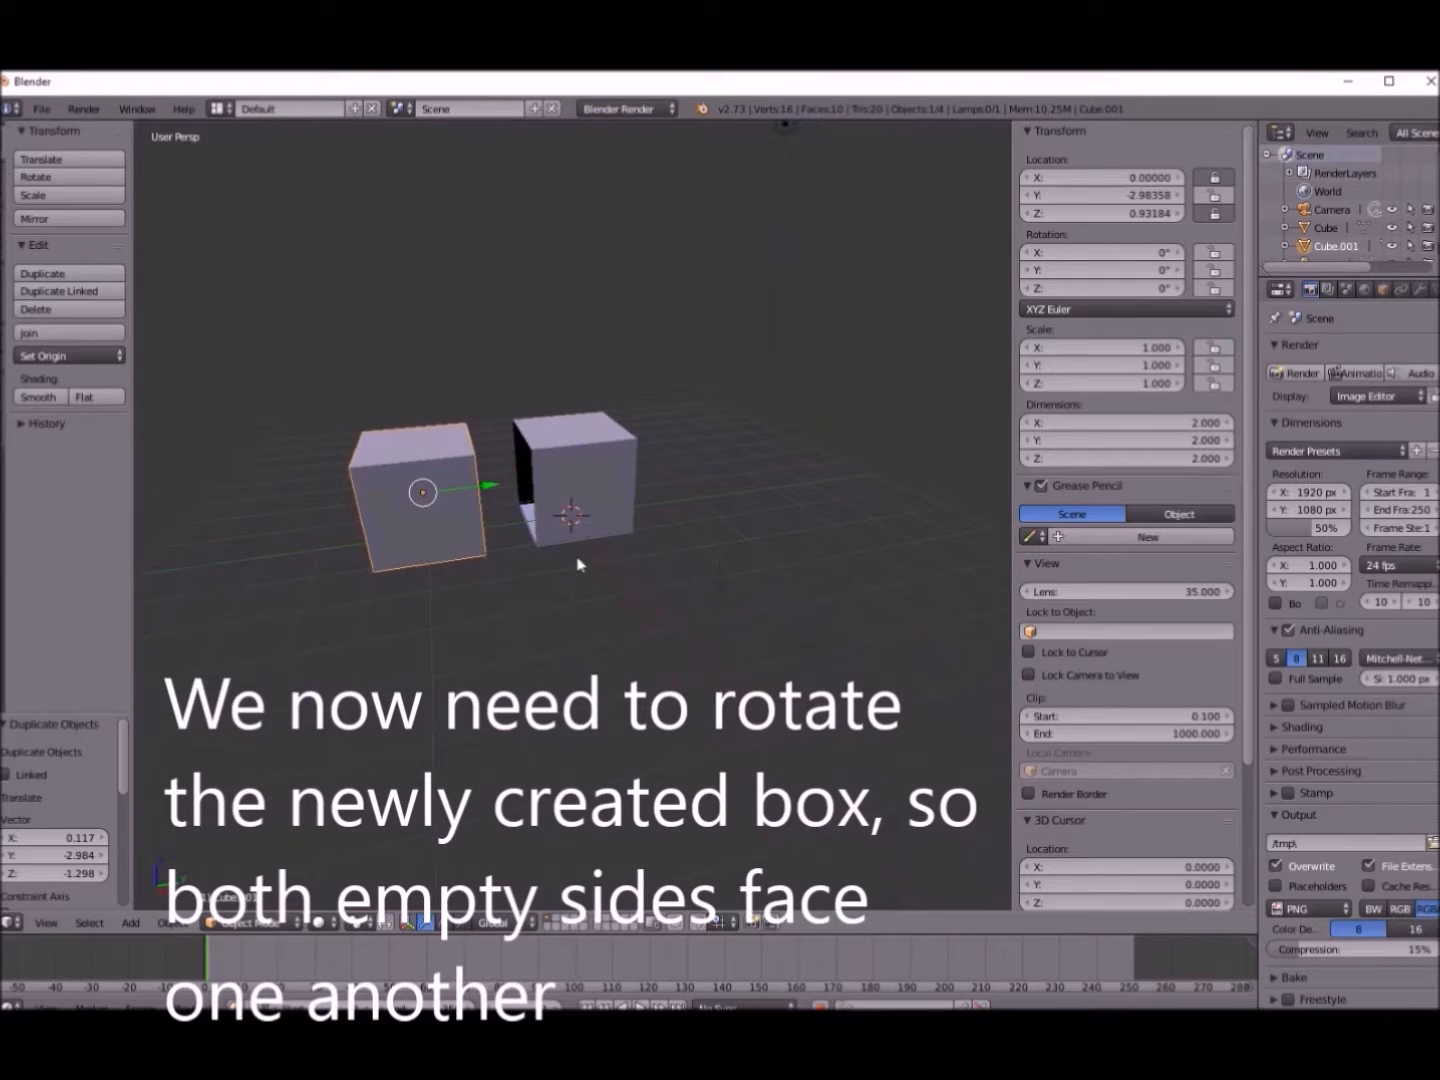
pyautogui.moveTo(551, 606); pyautogui.dragTo(588, 607, button='middle')
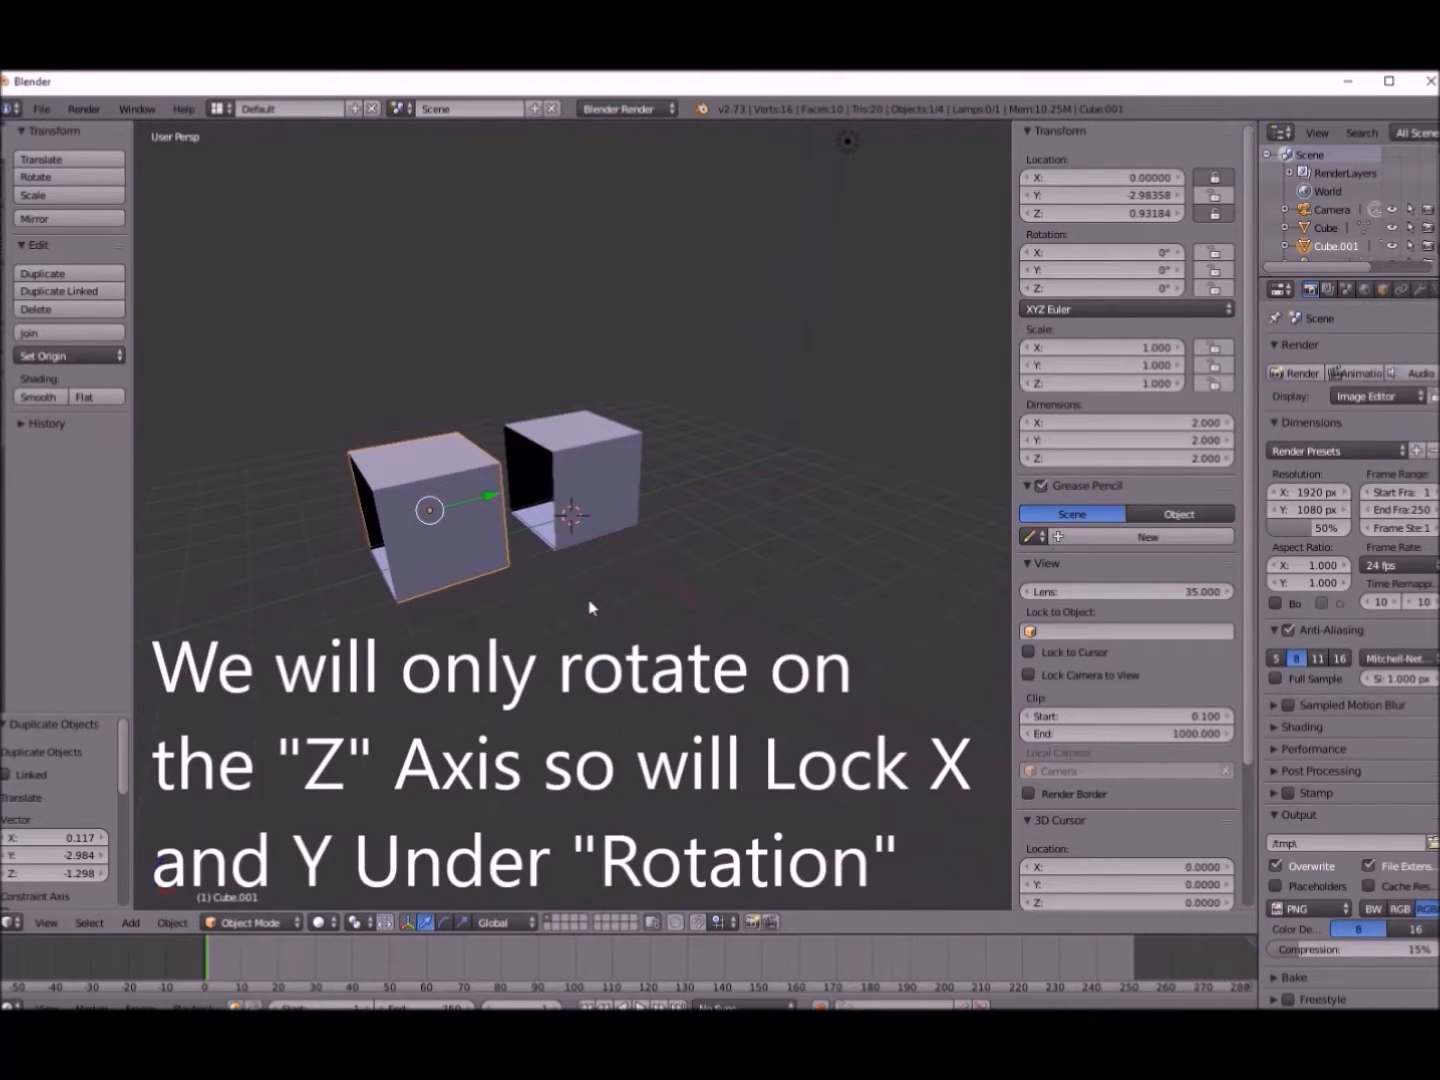
pyautogui.rightClick(572, 472)
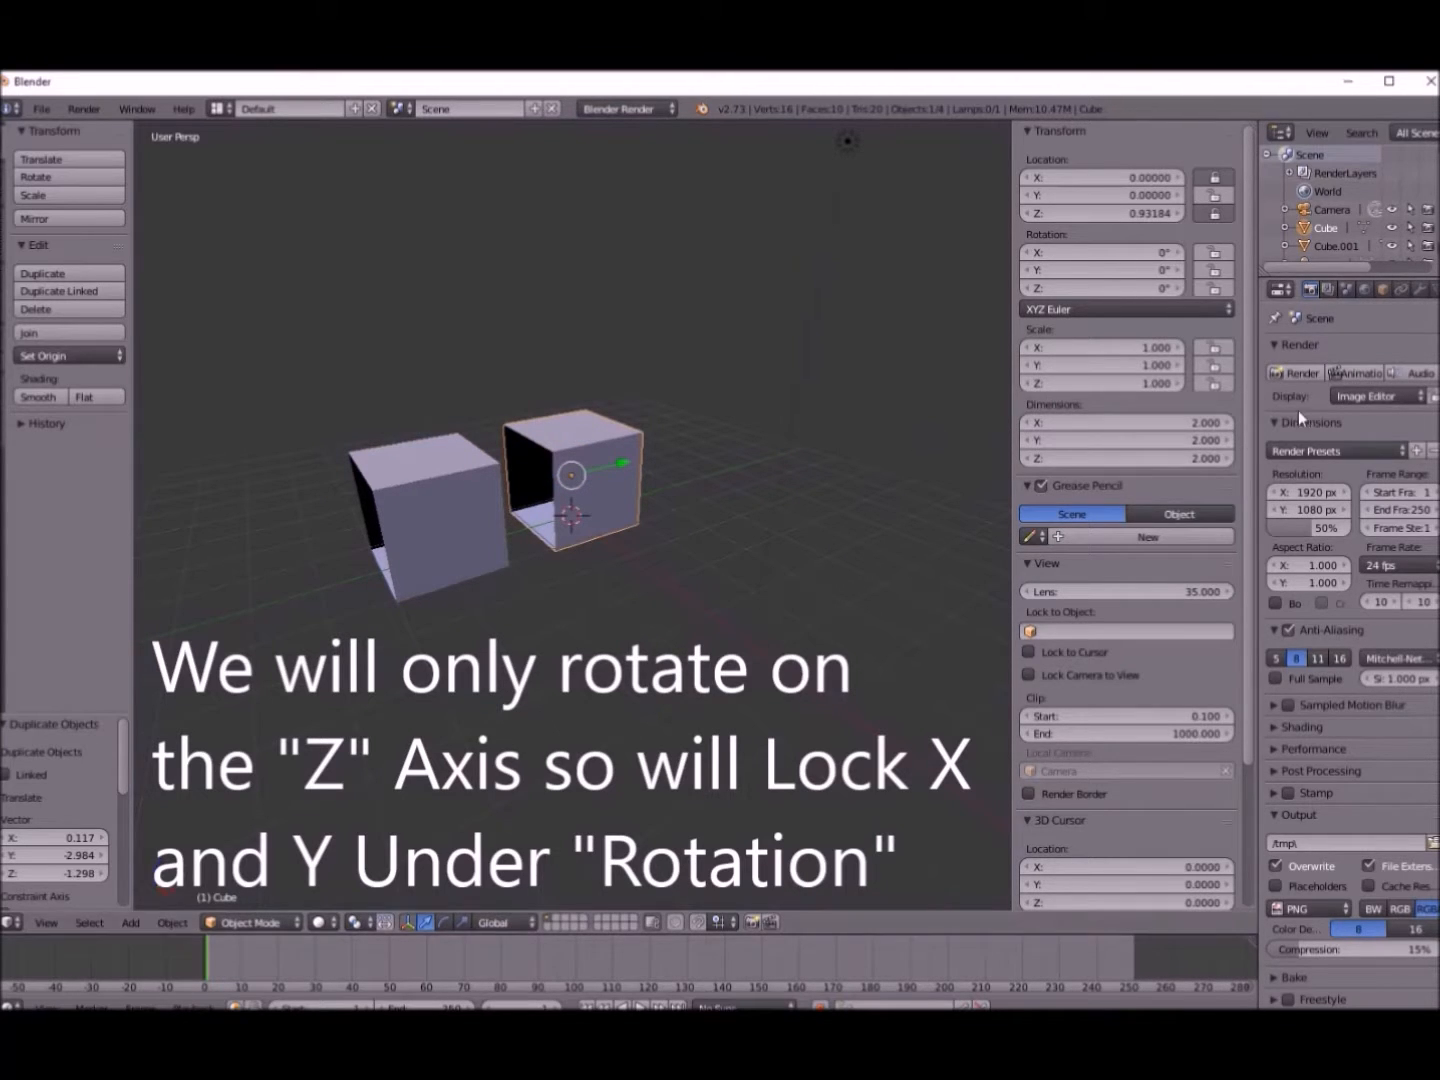
pyautogui.moveTo(1012, 460); pyautogui.dragTo(1016, 461)
pyautogui.rightClick(444, 524)
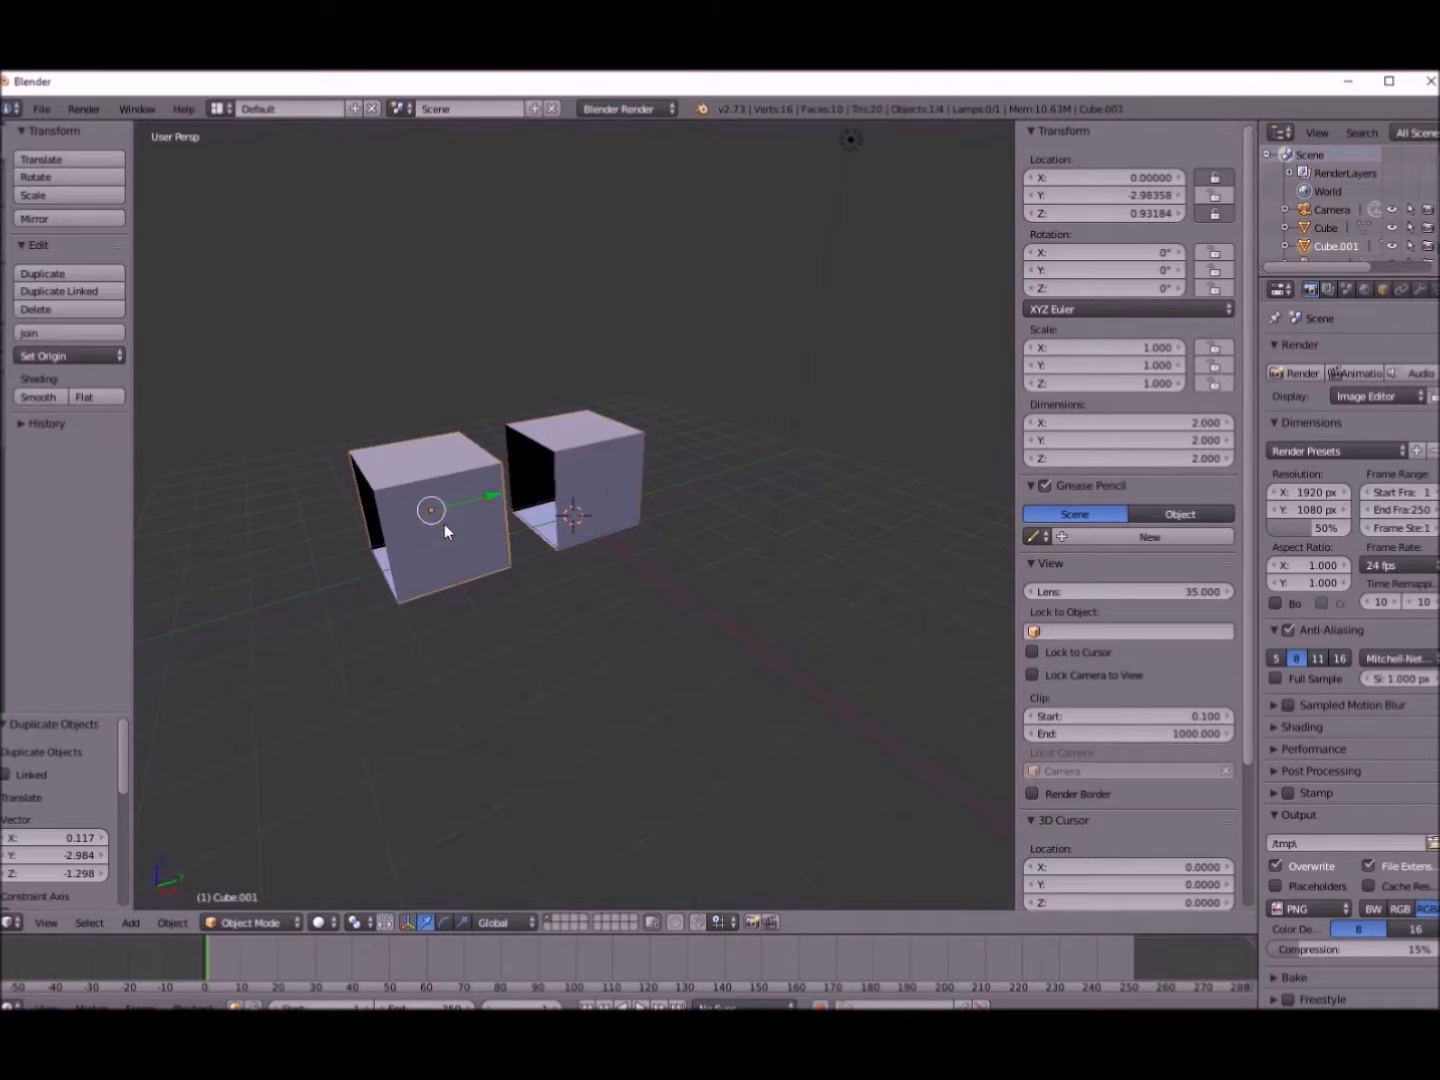
pyautogui.click(1214, 253)
pyautogui.click(1214, 270)
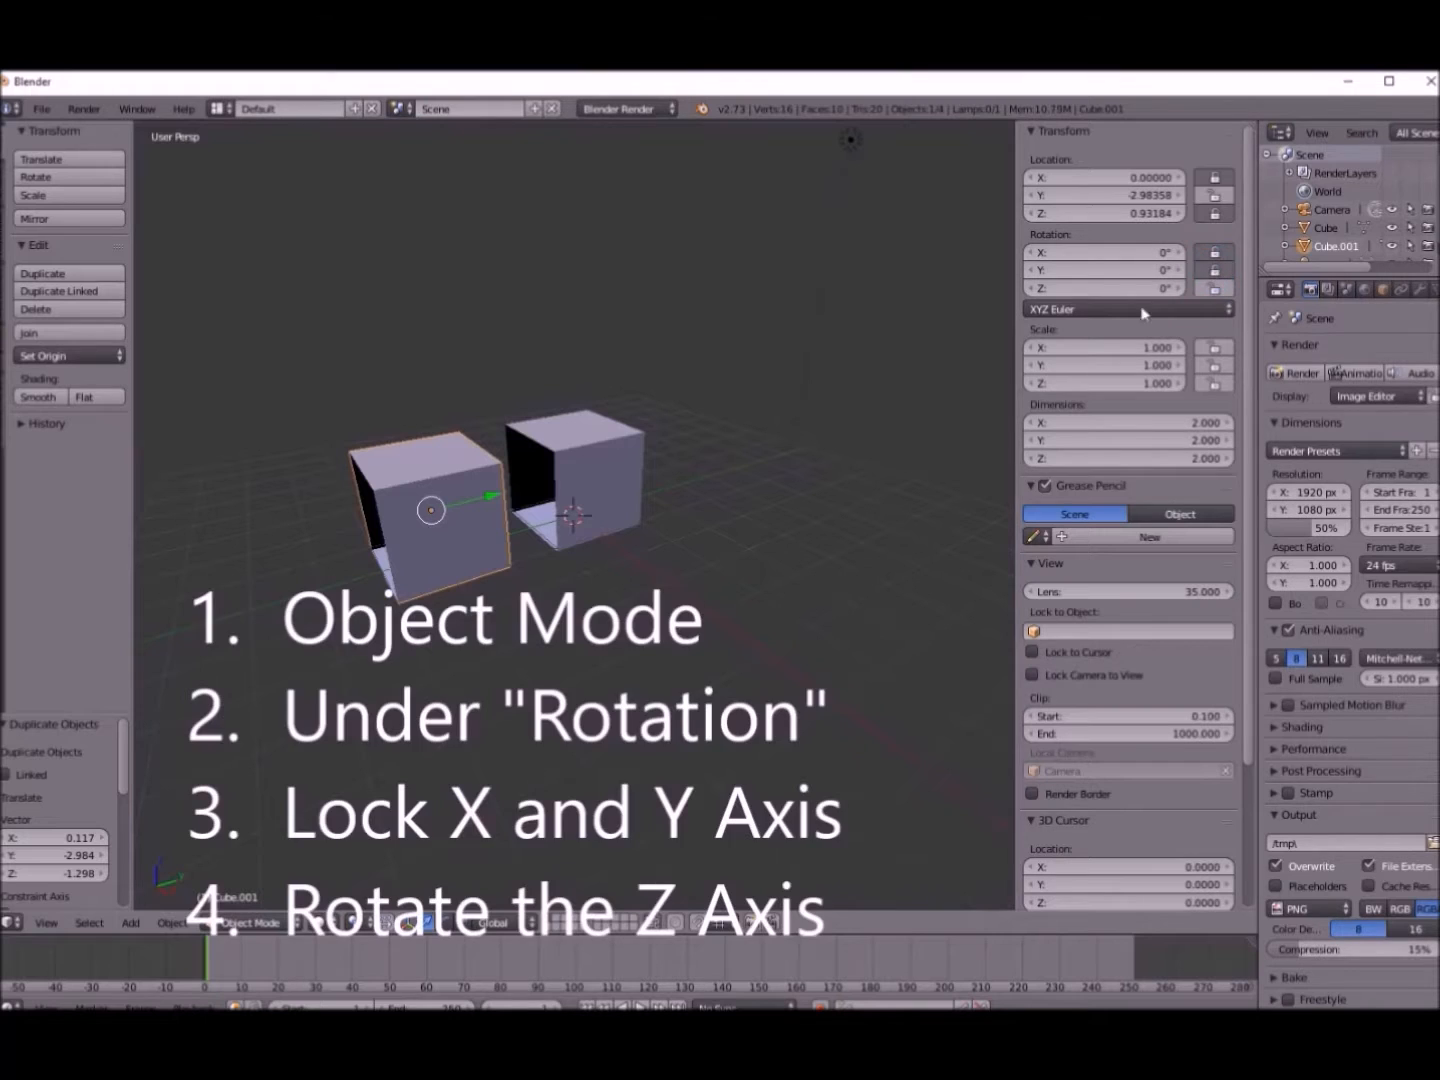
pyautogui.click(445, 922)
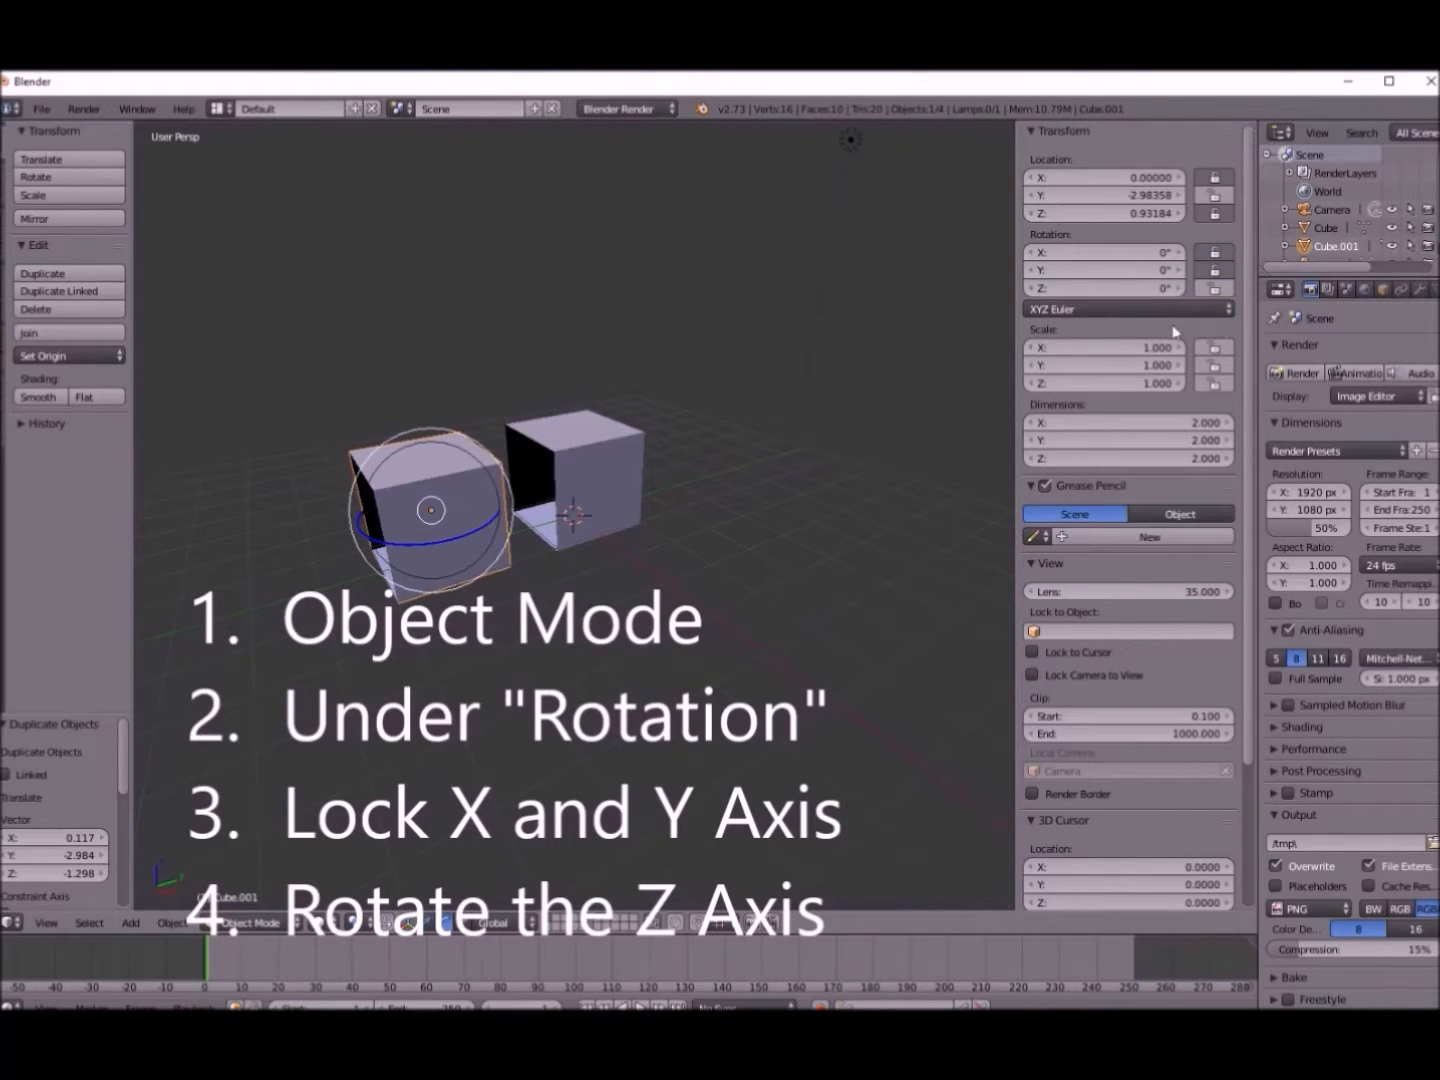
# - Increase the duplicate box's Z rotation in small increments up to 52°
pyautogui.click(1183, 291)
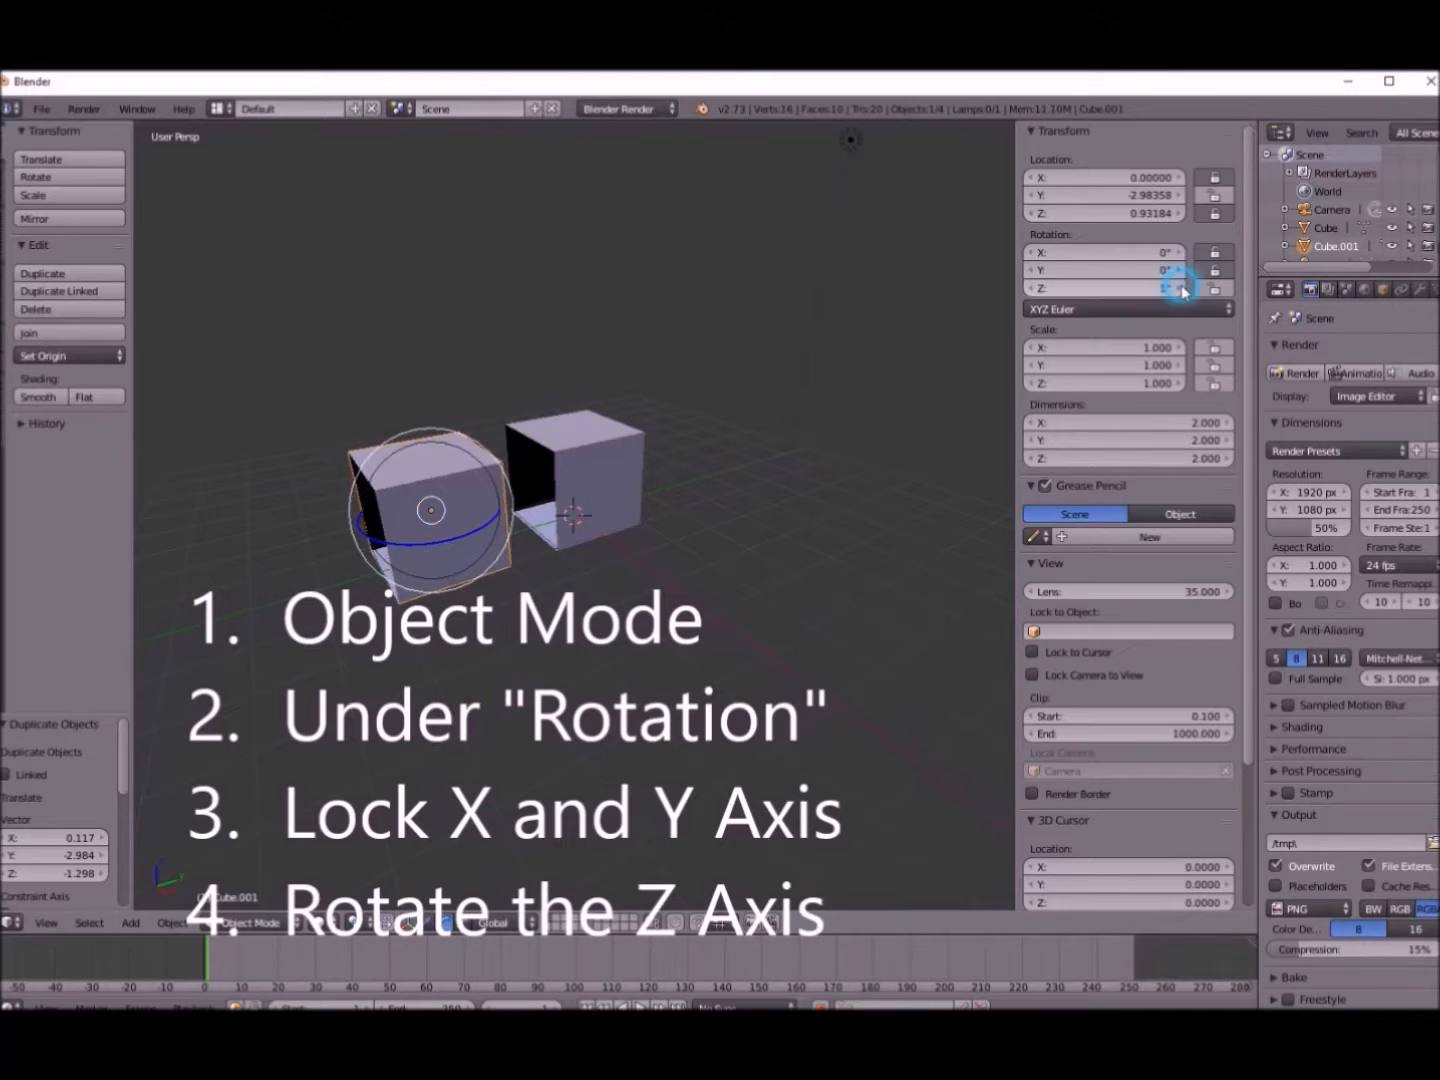
pyautogui.click(1183, 289)
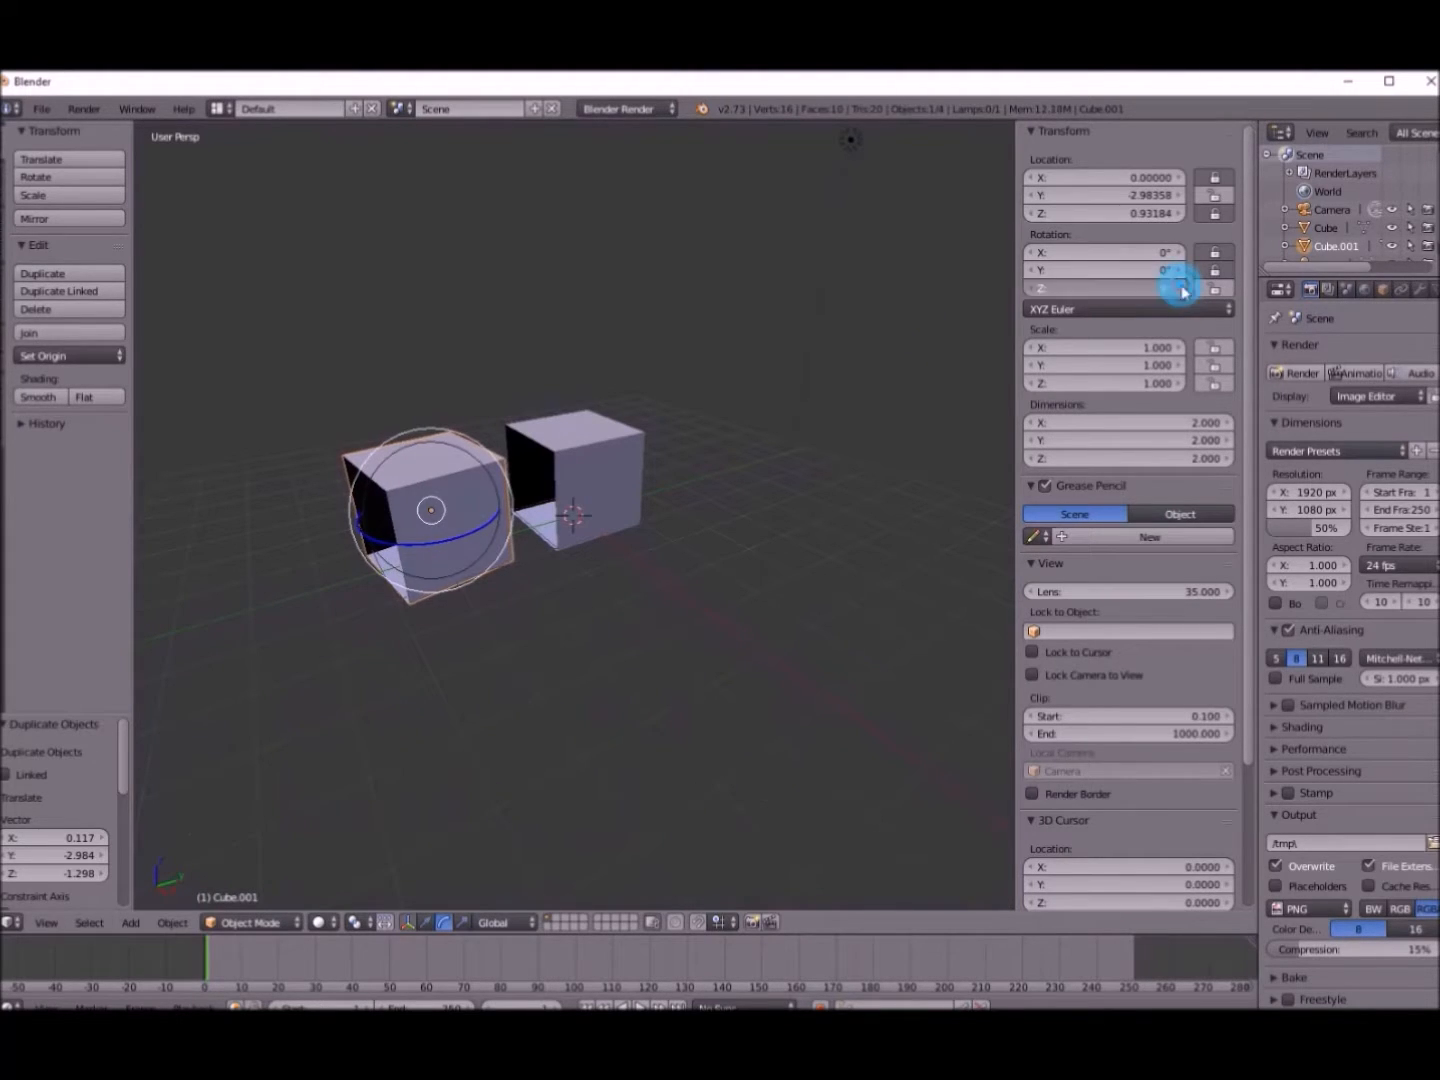
pyautogui.click(1183, 289)
pyautogui.click(1183, 289)
pyautogui.click(1183, 289)
pyautogui.click(1183, 289)
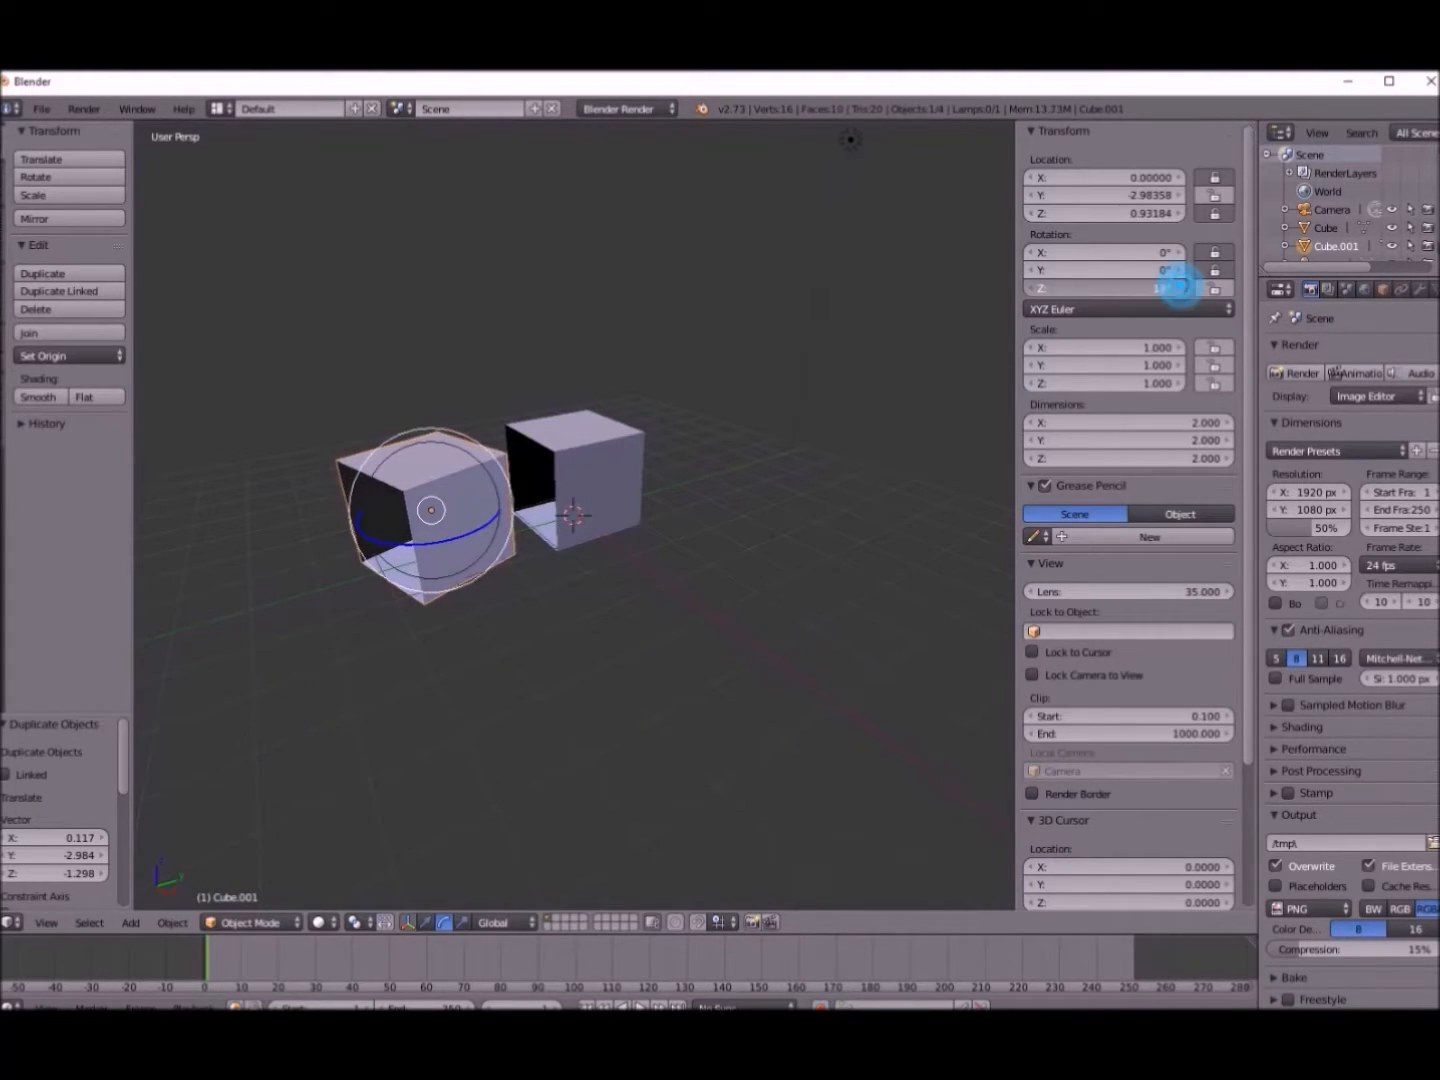
pyautogui.click(1183, 289)
pyautogui.click(1183, 289)
pyautogui.click(1183, 289)
pyautogui.click(1183, 289)
pyautogui.click(1183, 289)
pyautogui.click(1183, 289)
pyautogui.click(1183, 289)
pyautogui.click(1183, 289)
pyautogui.click(1183, 289)
pyautogui.click(1183, 289)
pyautogui.click(1183, 289)
pyautogui.click(1181, 288)
pyautogui.click(1181, 288)
pyautogui.click(1181, 288)
pyautogui.click(1181, 288)
pyautogui.click(1181, 288)
pyautogui.click(1181, 288)
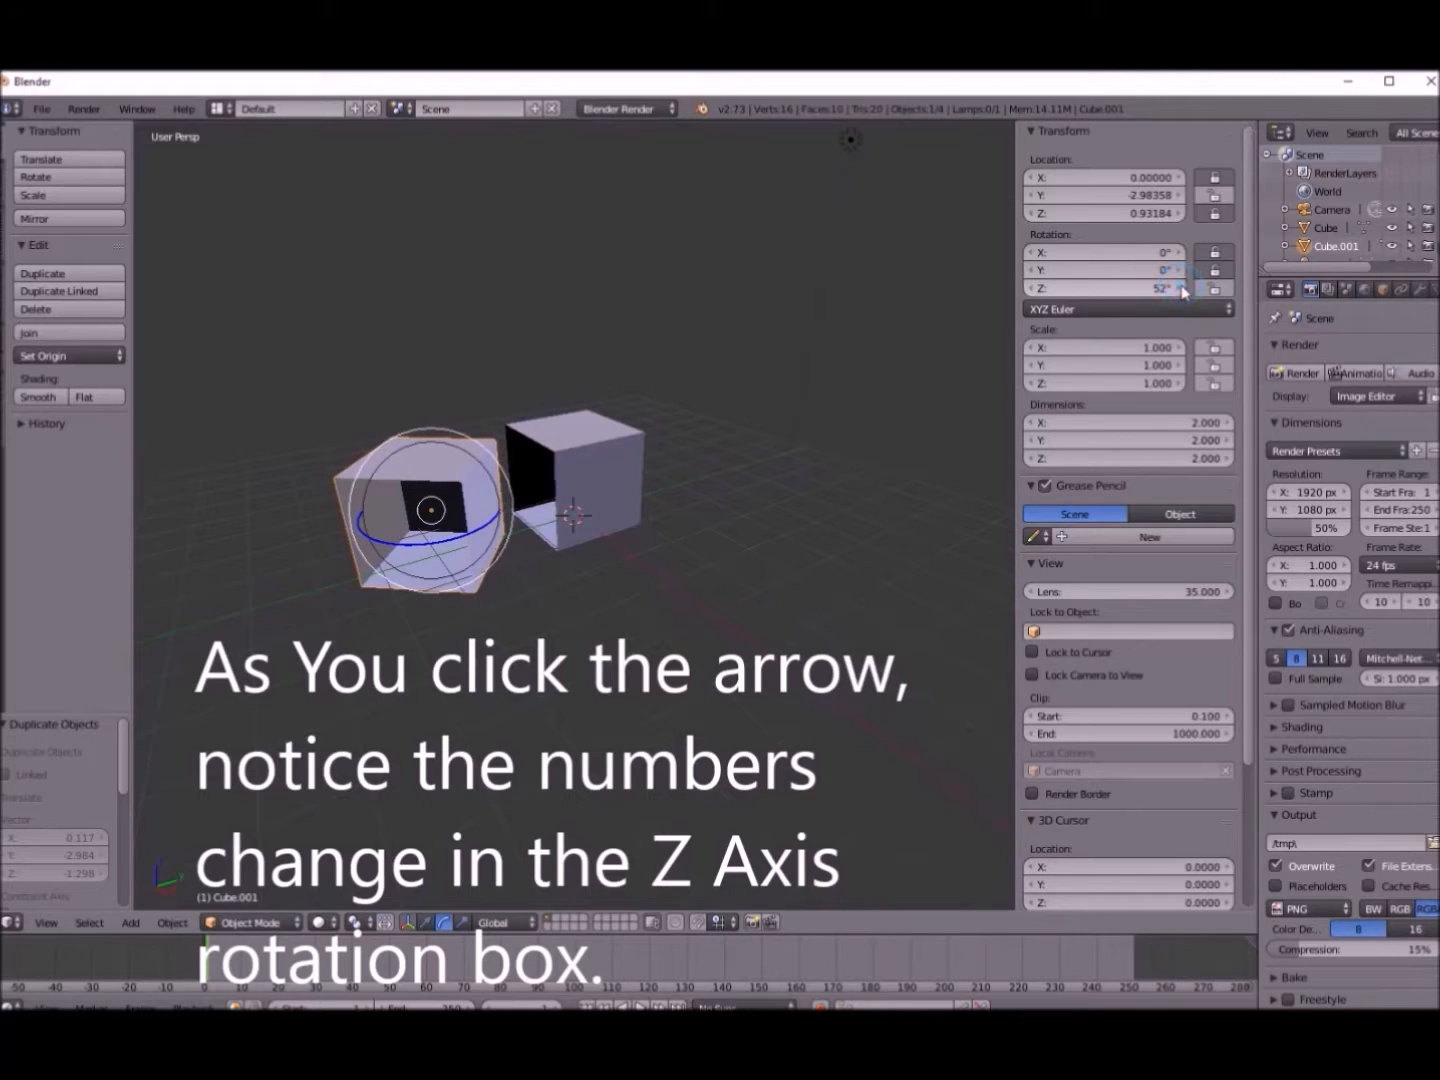
# - Set the duplicate box's Z rotation to 180°
pyautogui.click(1120, 290)
pyautogui.write('180')
pyautogui.press('Return')
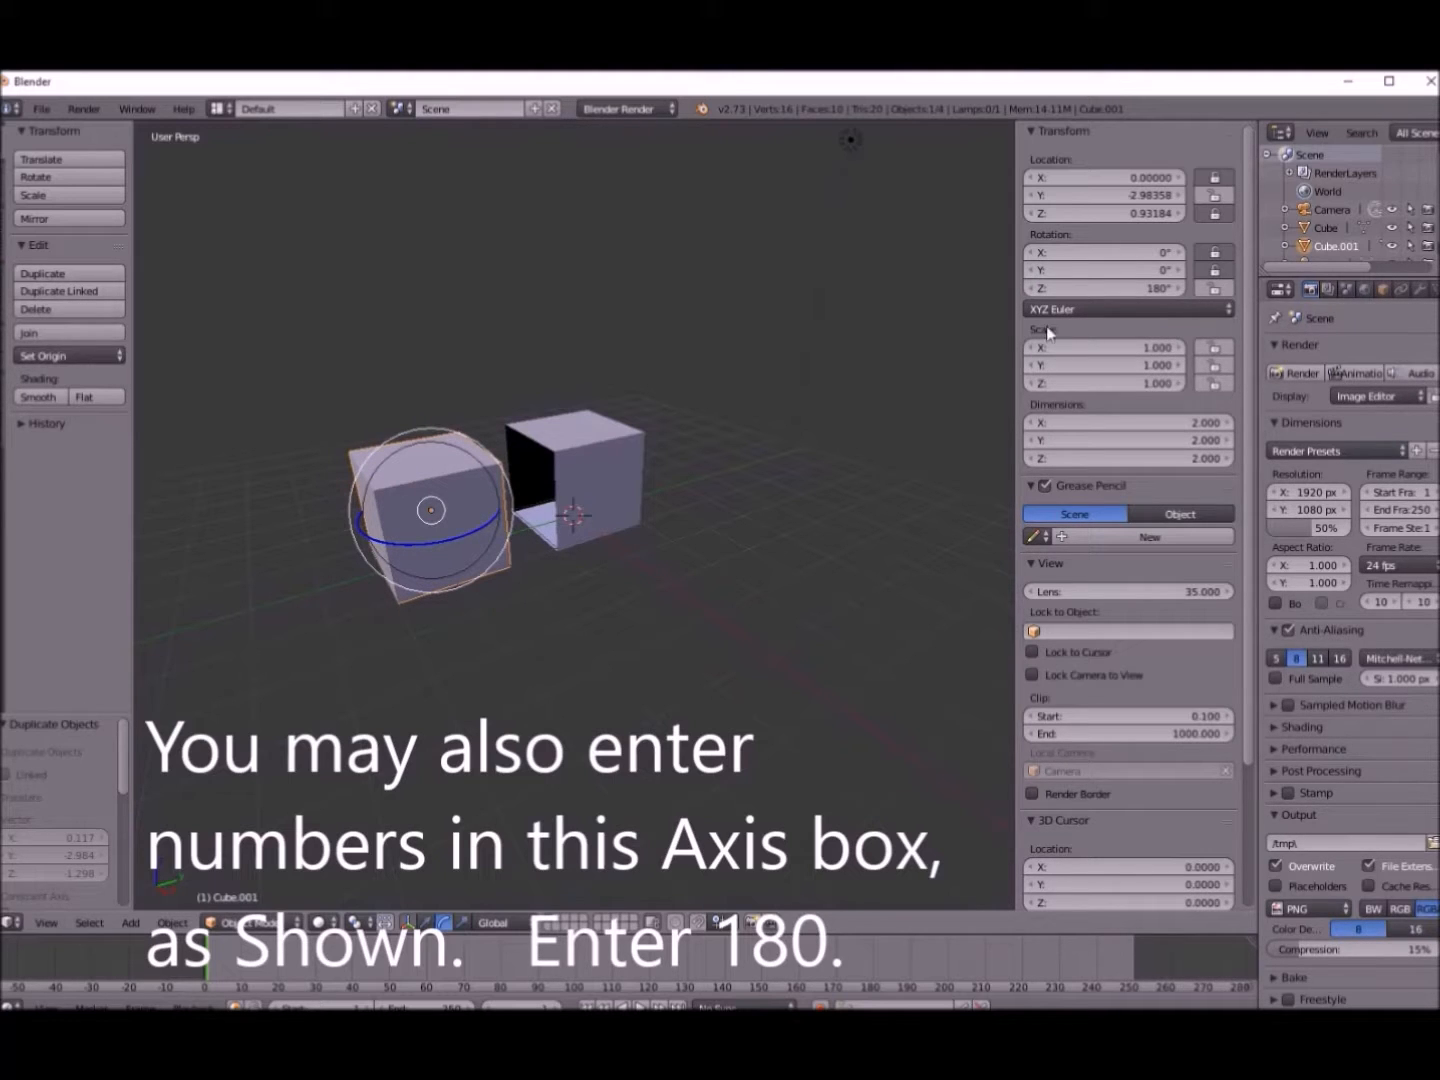
# - Rename the original cube as box1 and its duplicate as box2 in the Outliner
pyautogui.moveTo(791, 521); pyautogui.dragTo(707, 550, button='middle')
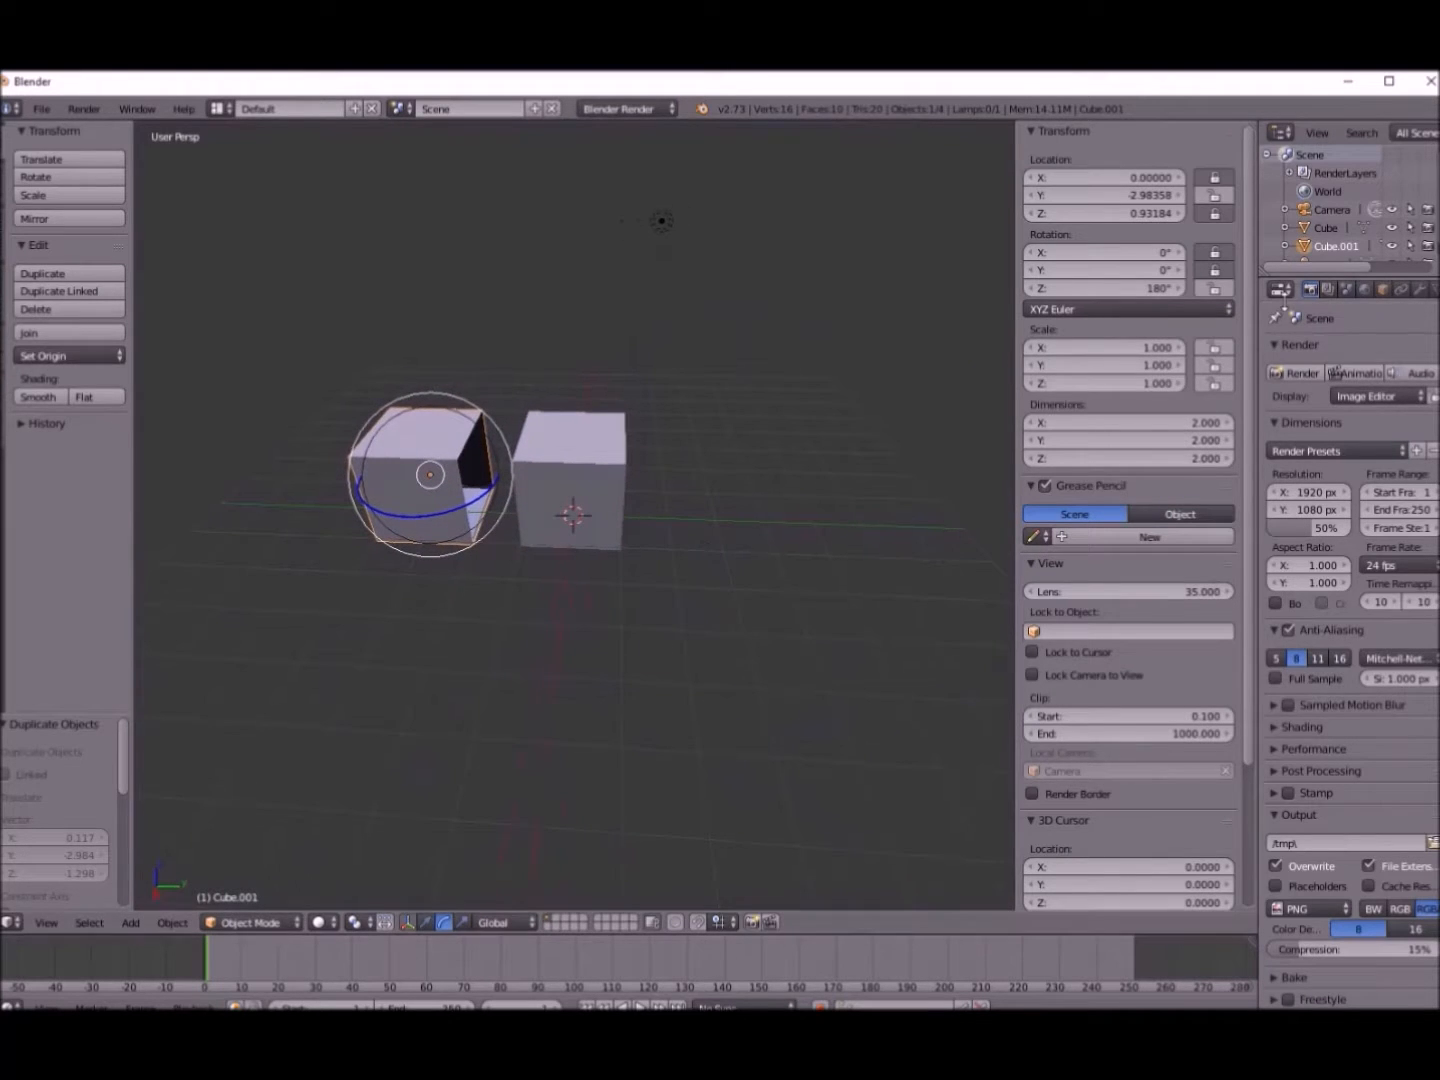
pyautogui.click(1328, 226)
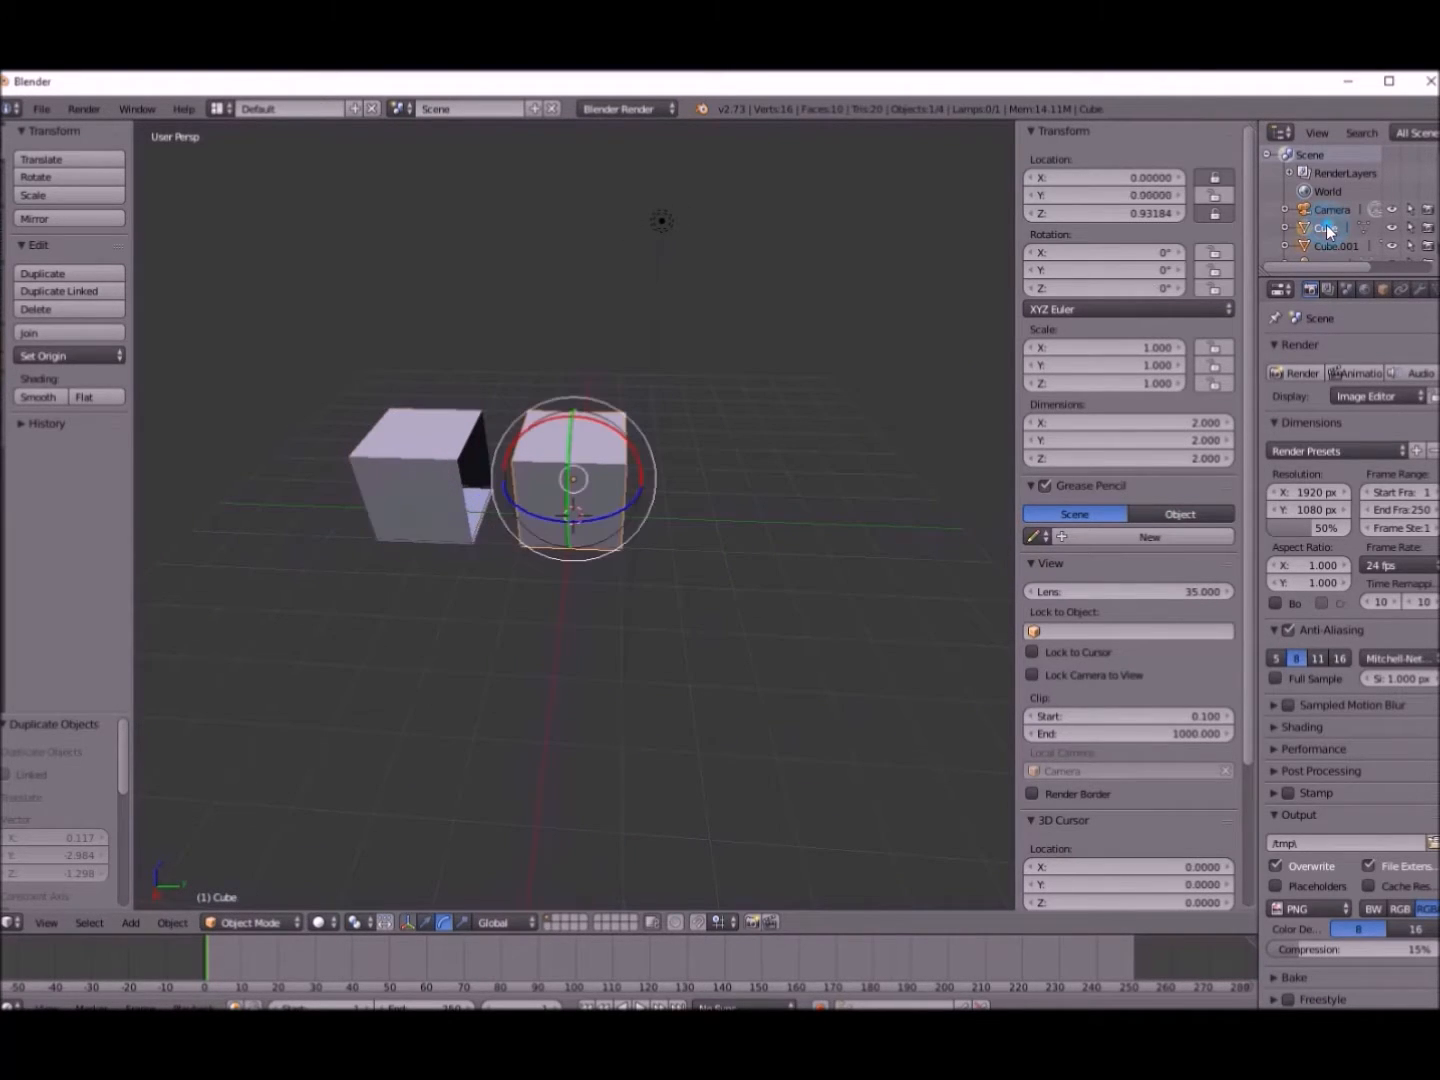
pyautogui.doubleClick(1324, 224)
pyautogui.write('box')
pyautogui.press('Return')
pyautogui.doubleClick(1333, 228)
pyautogui.write('box')
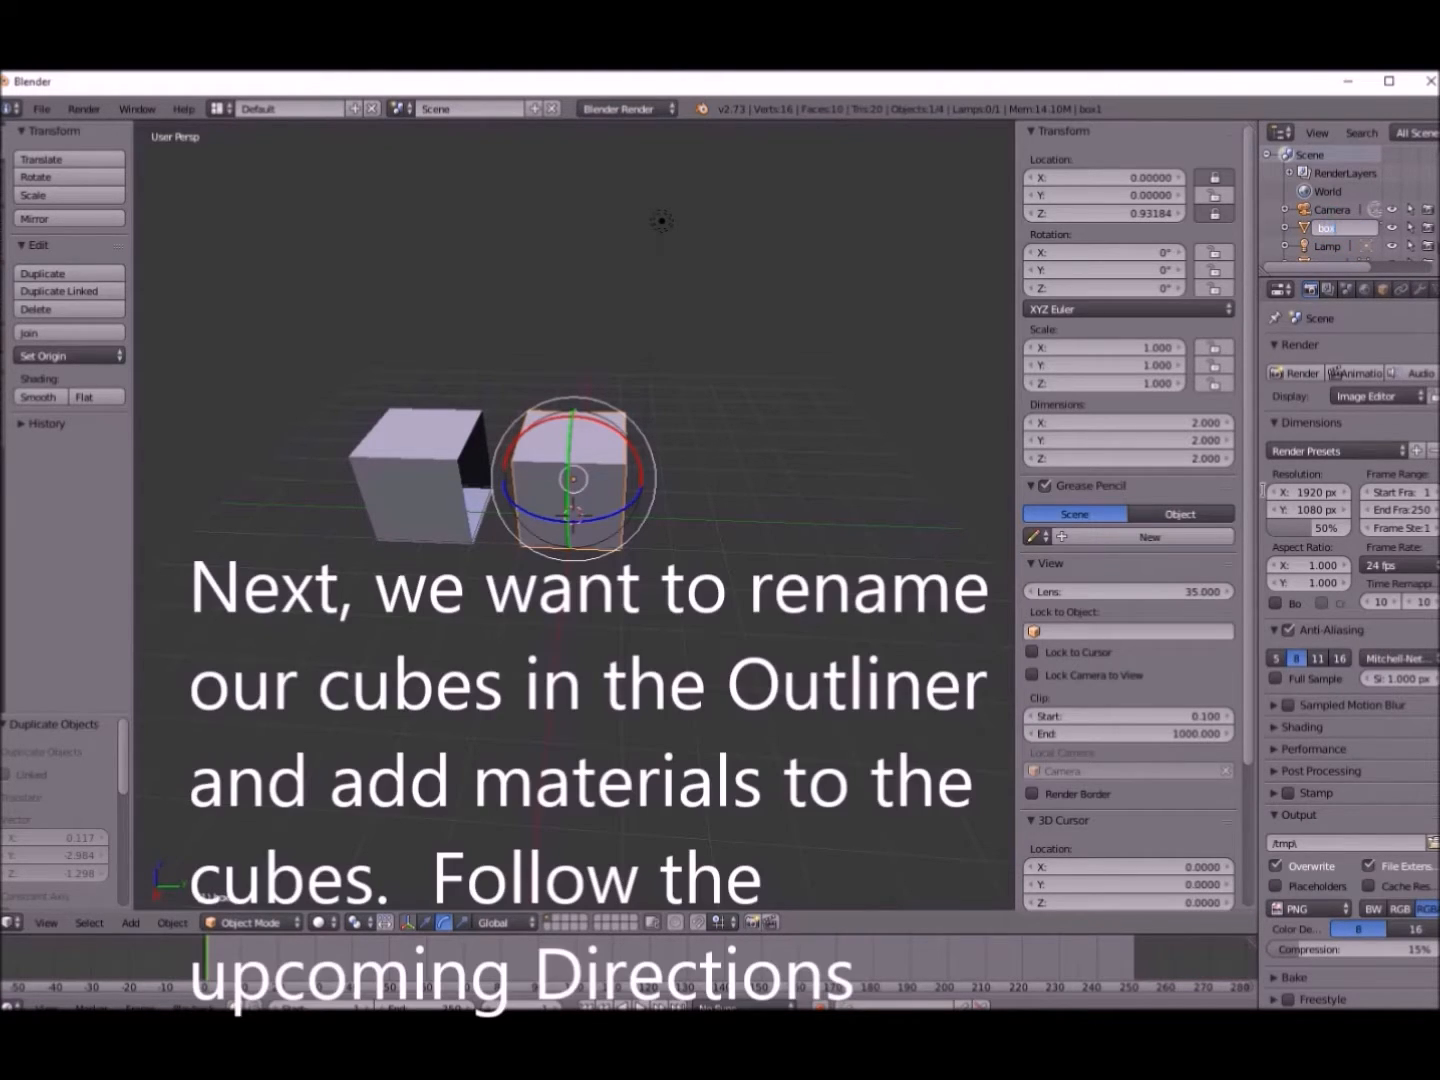
pyautogui.press('Return')
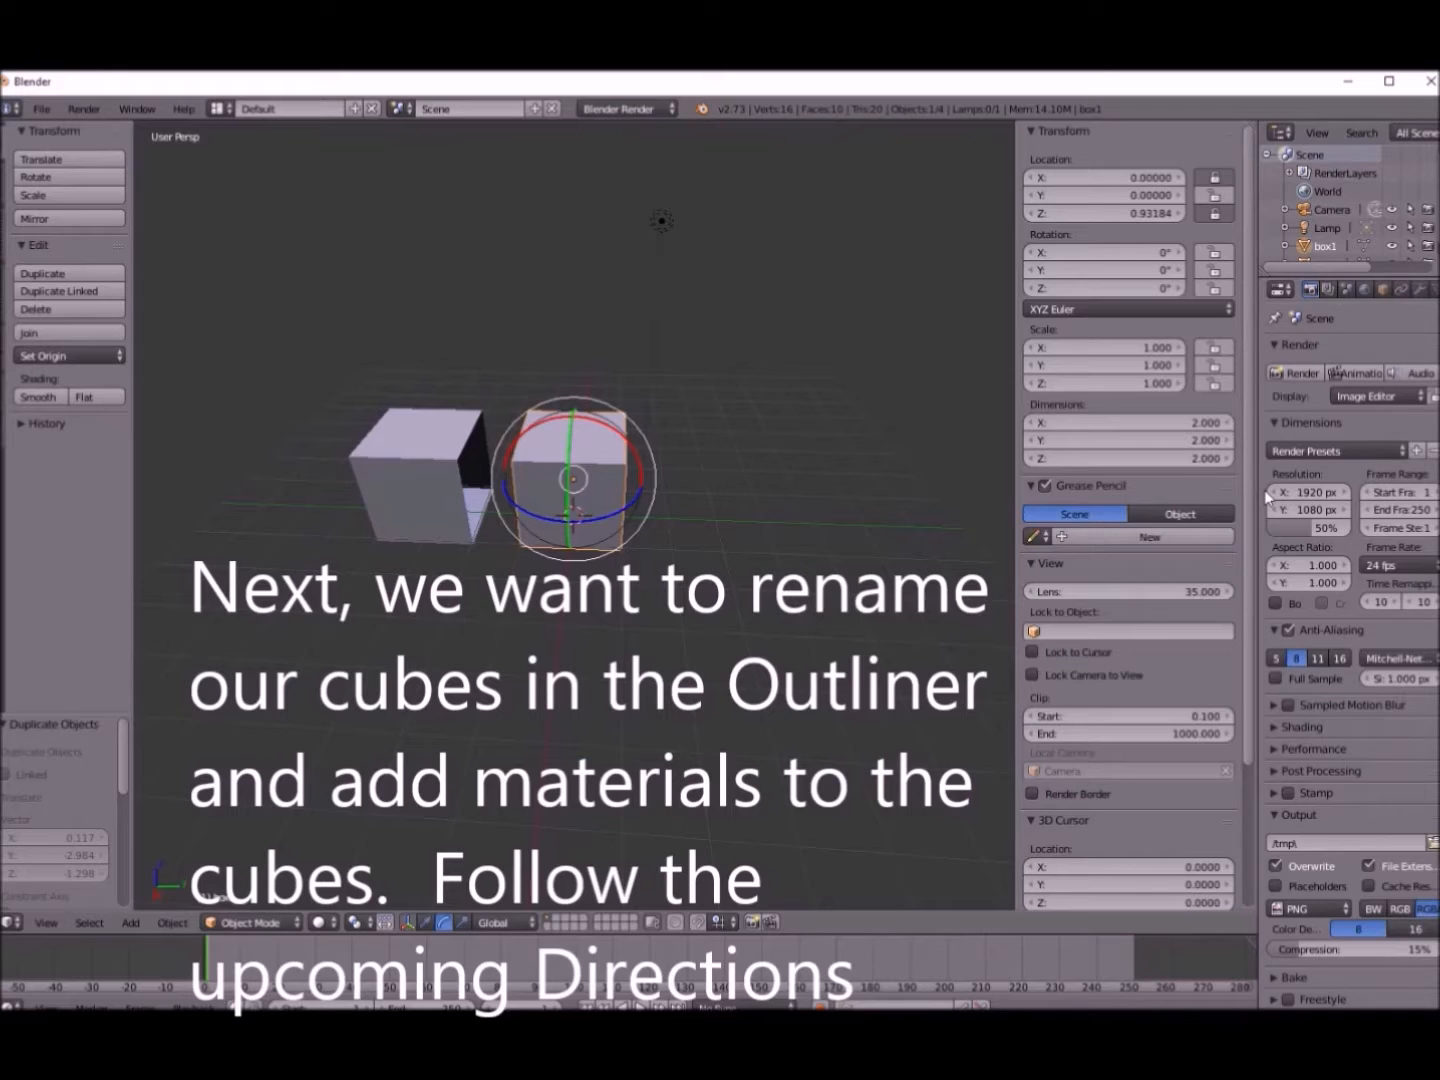
pyautogui.scroll(-1, 1317, 204)
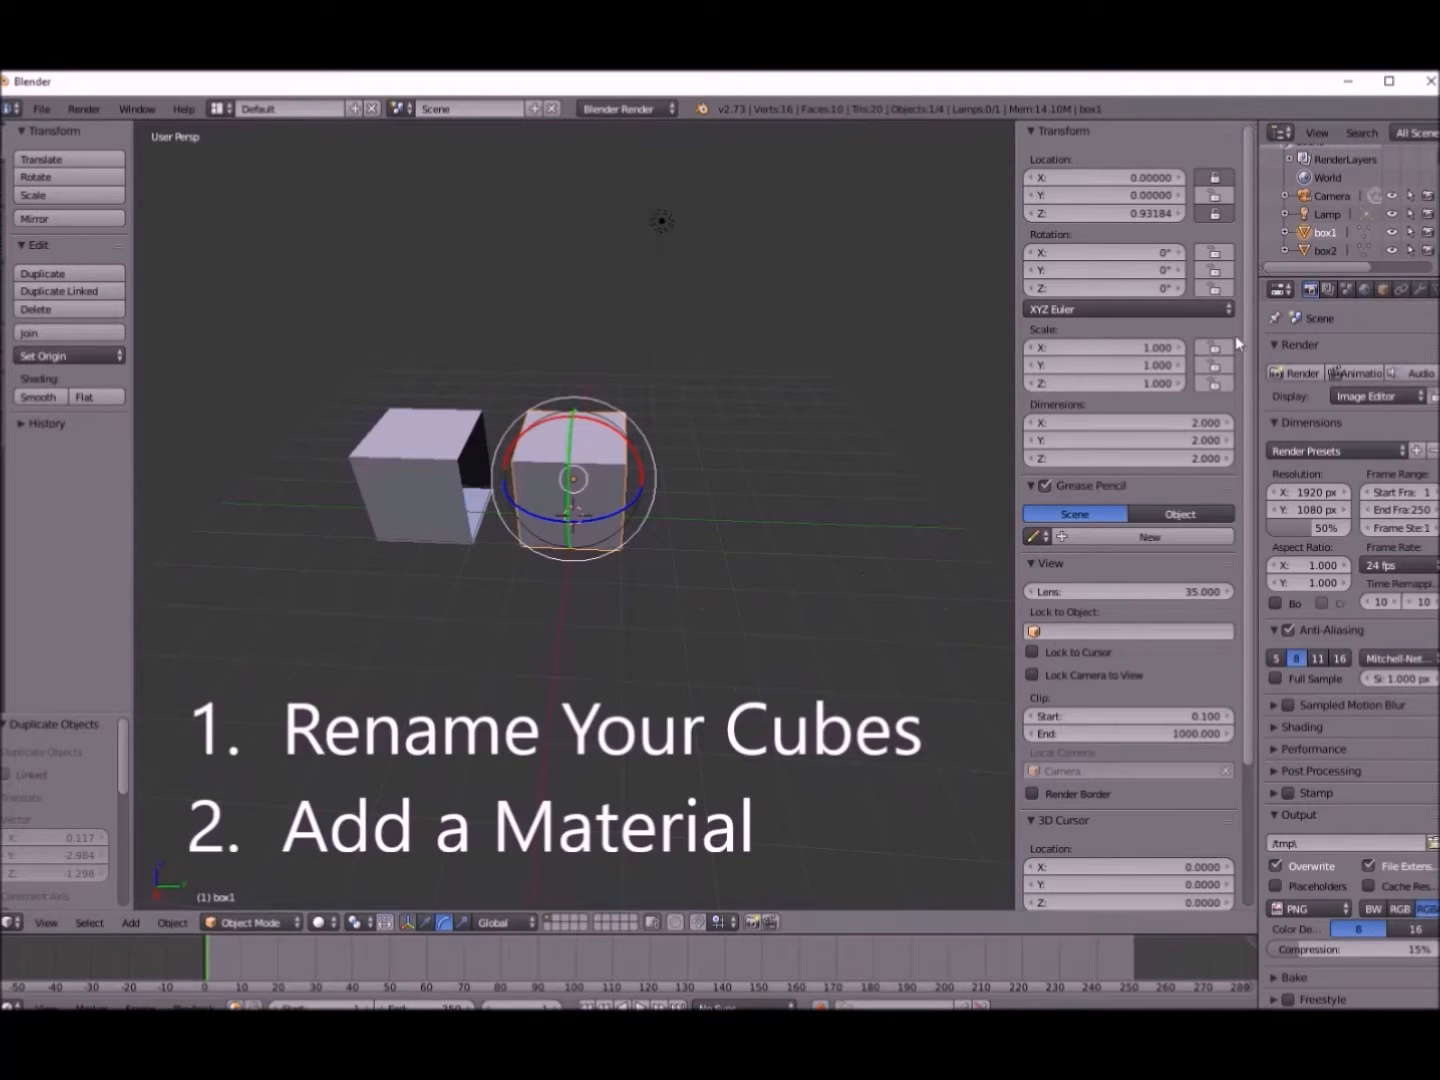
# - Widen the properties area, set the diffuse colour of box1's material to pink and enter Edit Mode
pyautogui.moveTo(1257, 327); pyautogui.dragTo(1155, 325)
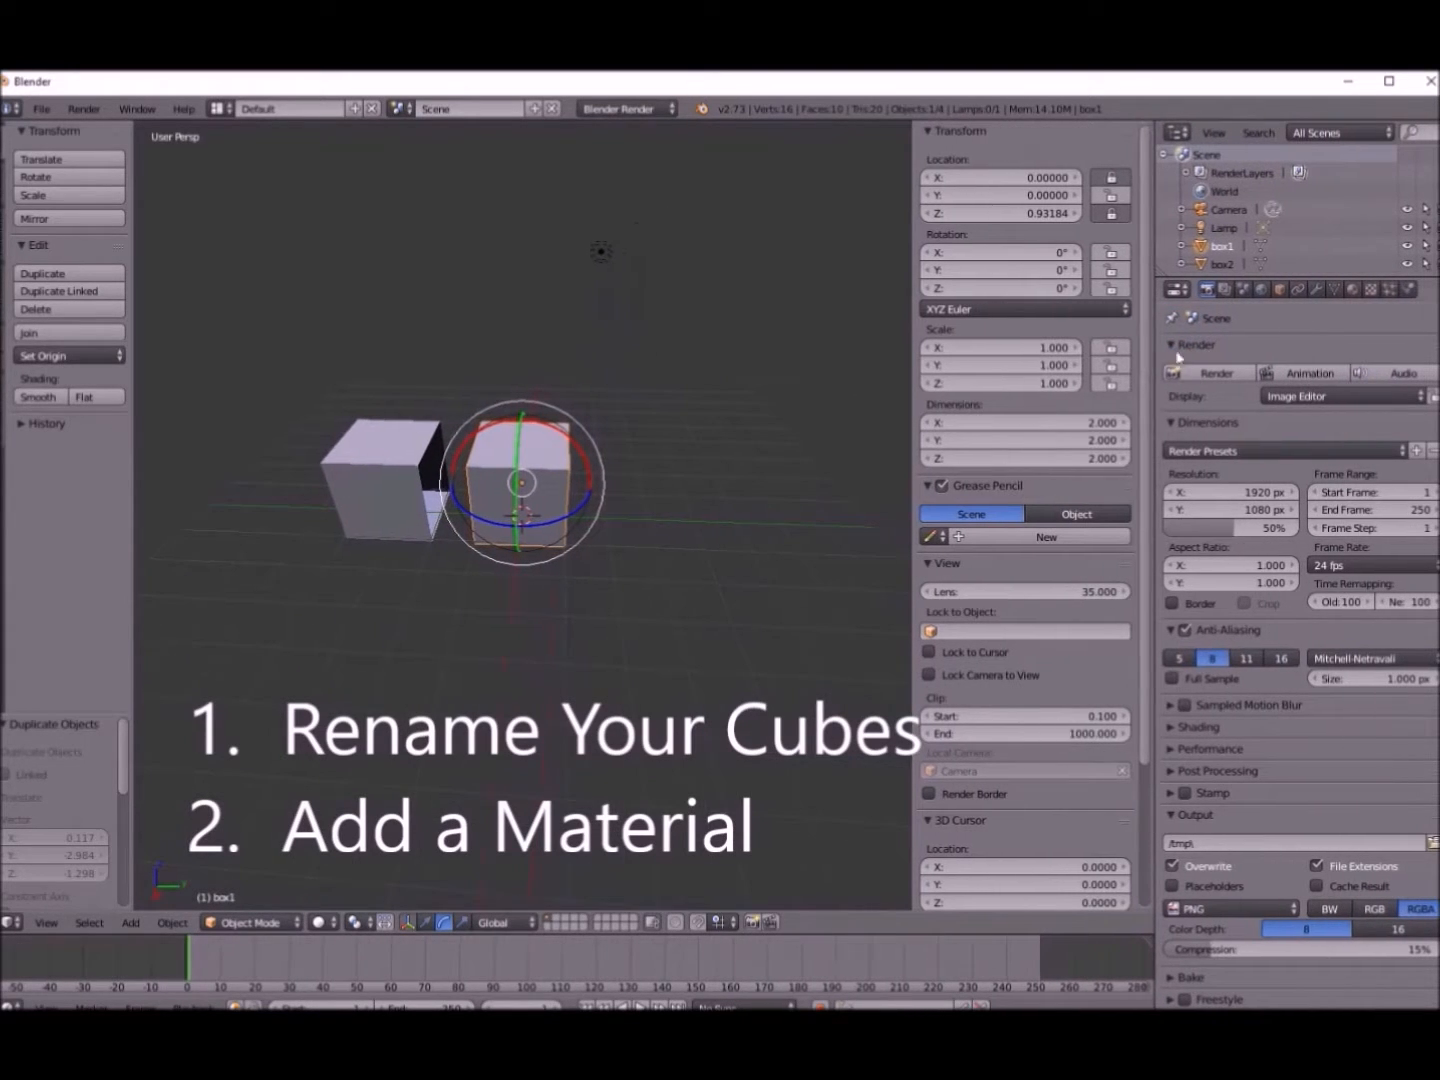
pyautogui.click(1353, 289)
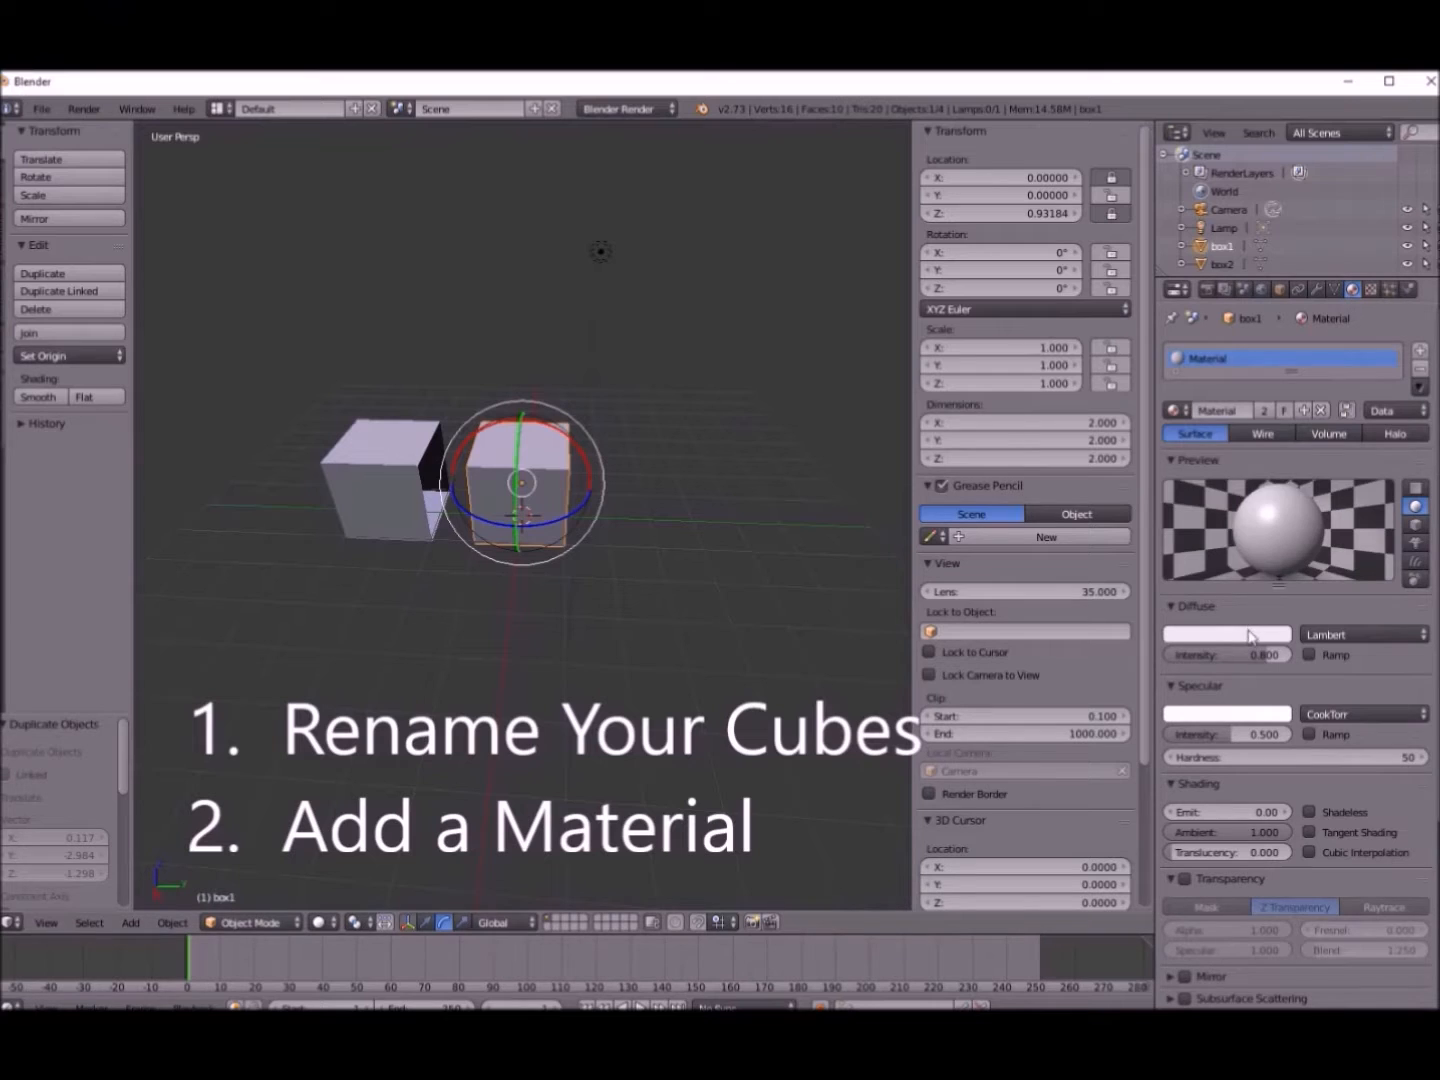
pyautogui.click(1248, 634)
pyautogui.click(1219, 481)
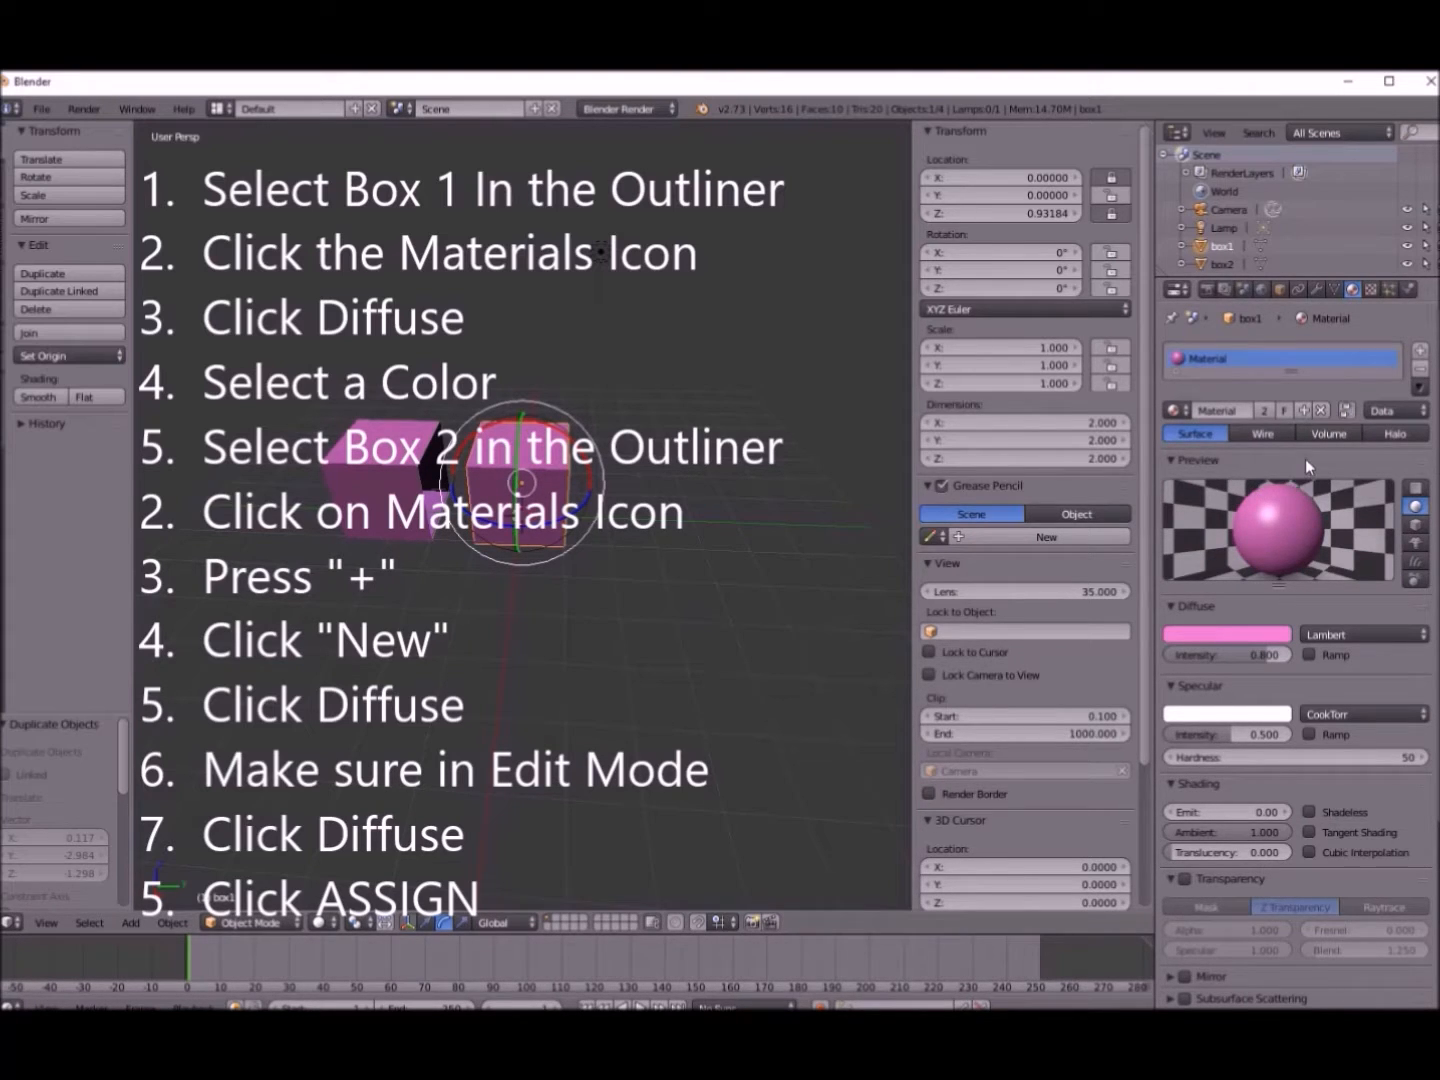
pyautogui.click(250, 924)
pyautogui.click(252, 882)
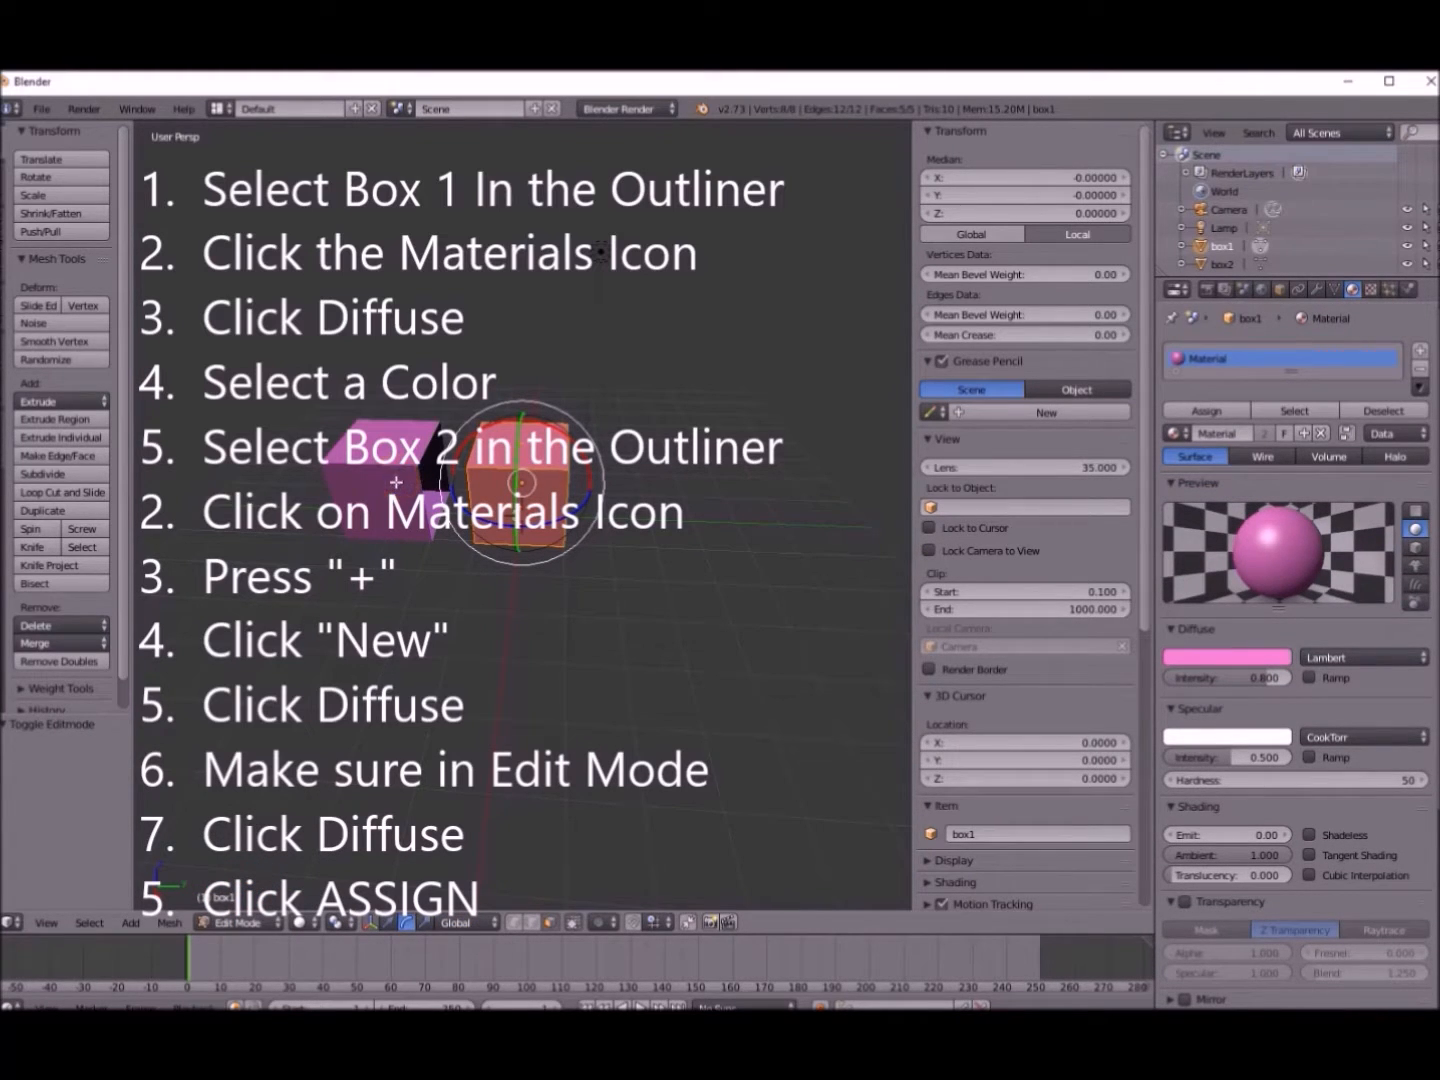
# - Add a second material slot with a new material to box2 and set its diffuse colour to green
pyautogui.click(1222, 264)
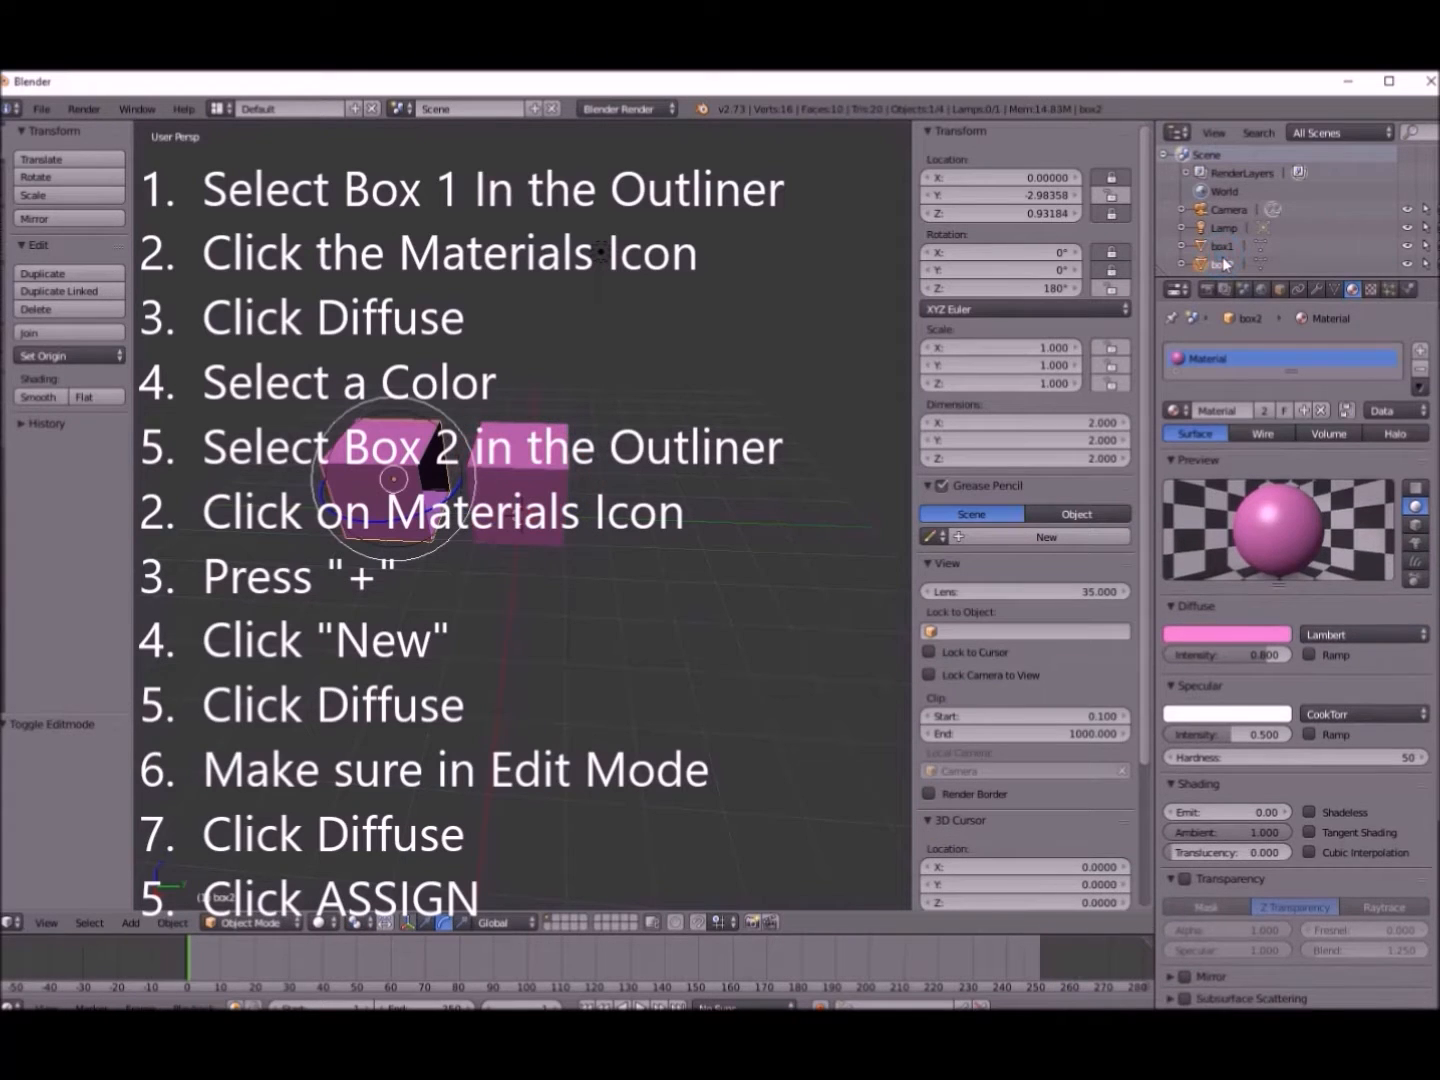
pyautogui.click(1420, 355)
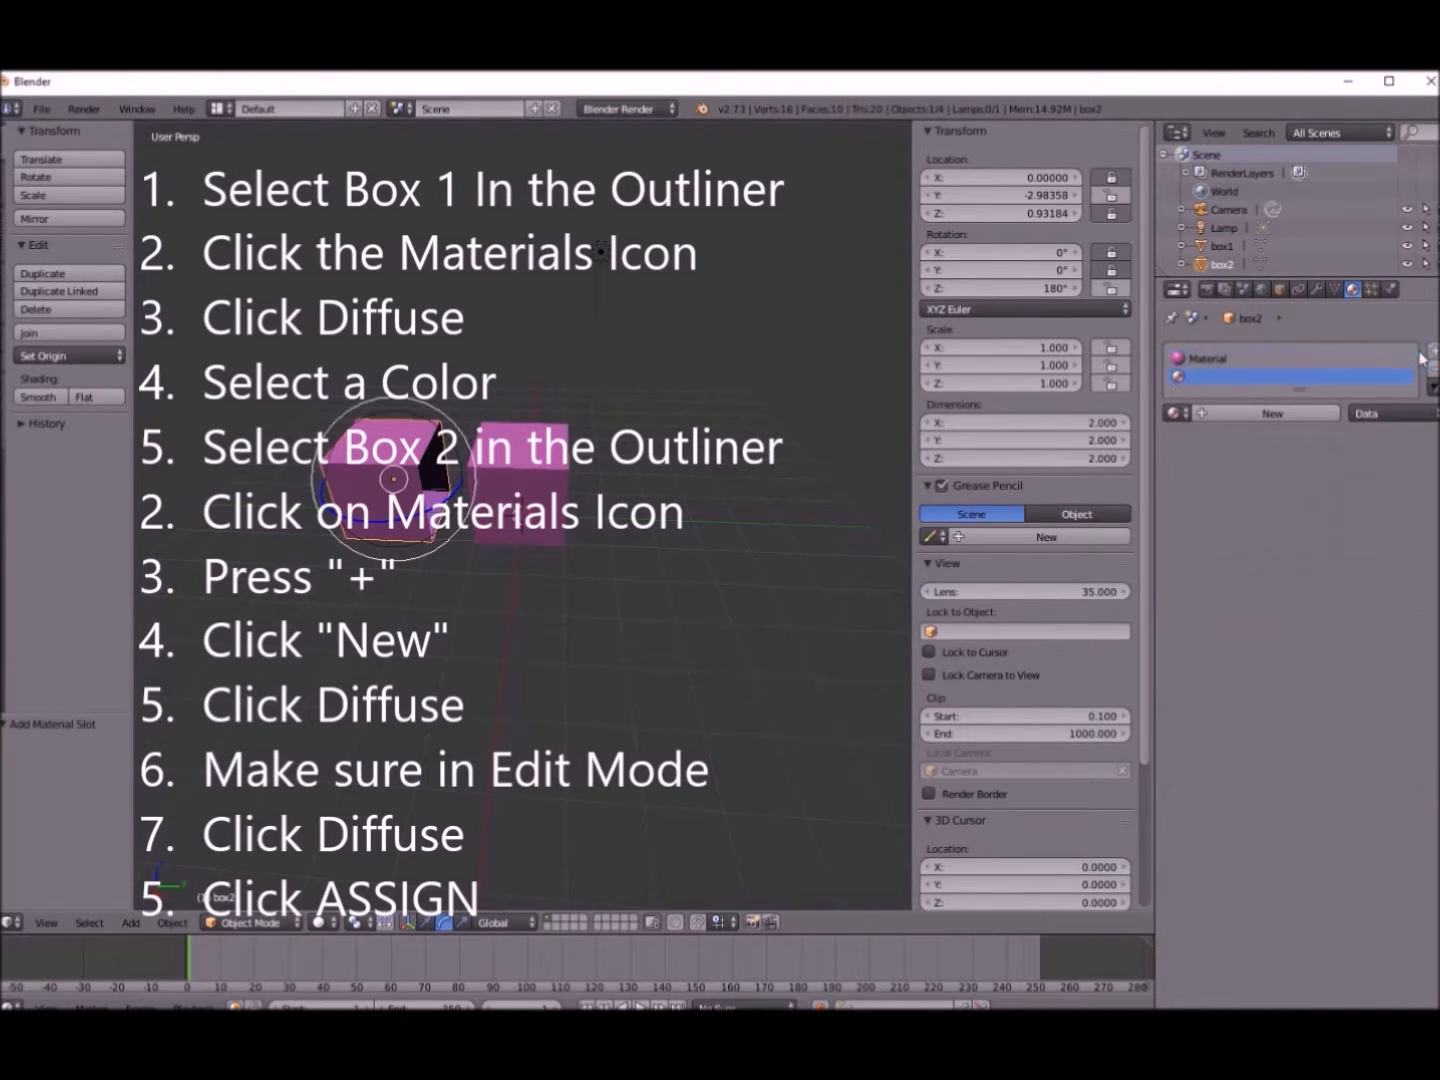
pyautogui.click(1272, 413)
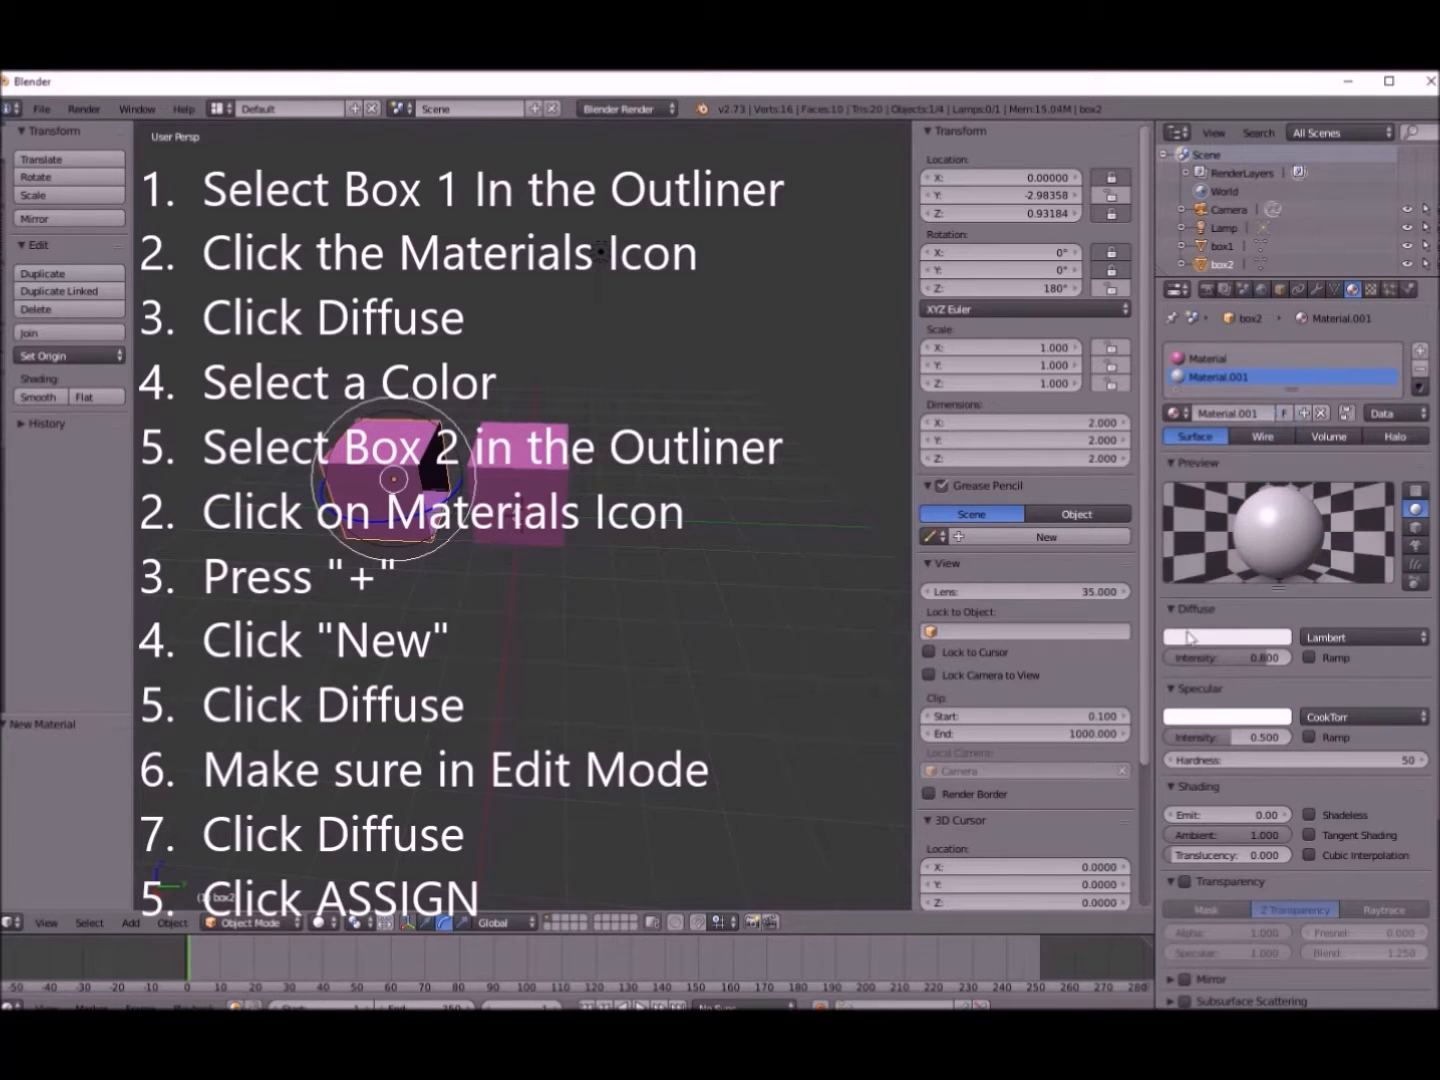
pyautogui.click(1215, 637)
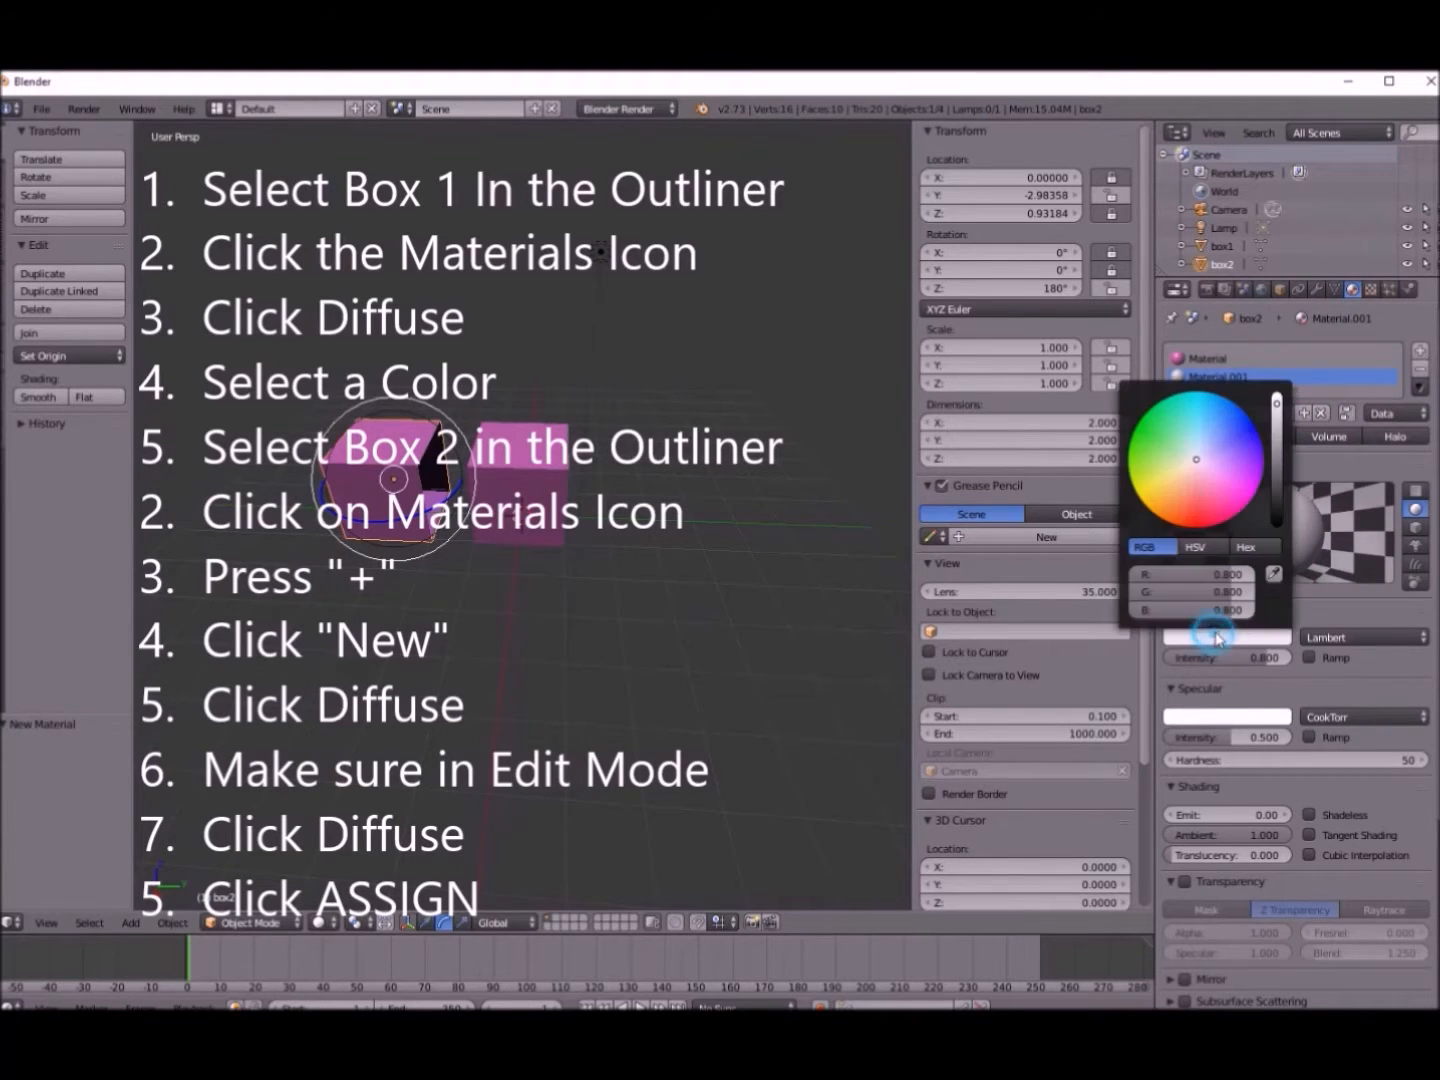
pyautogui.click(1158, 434)
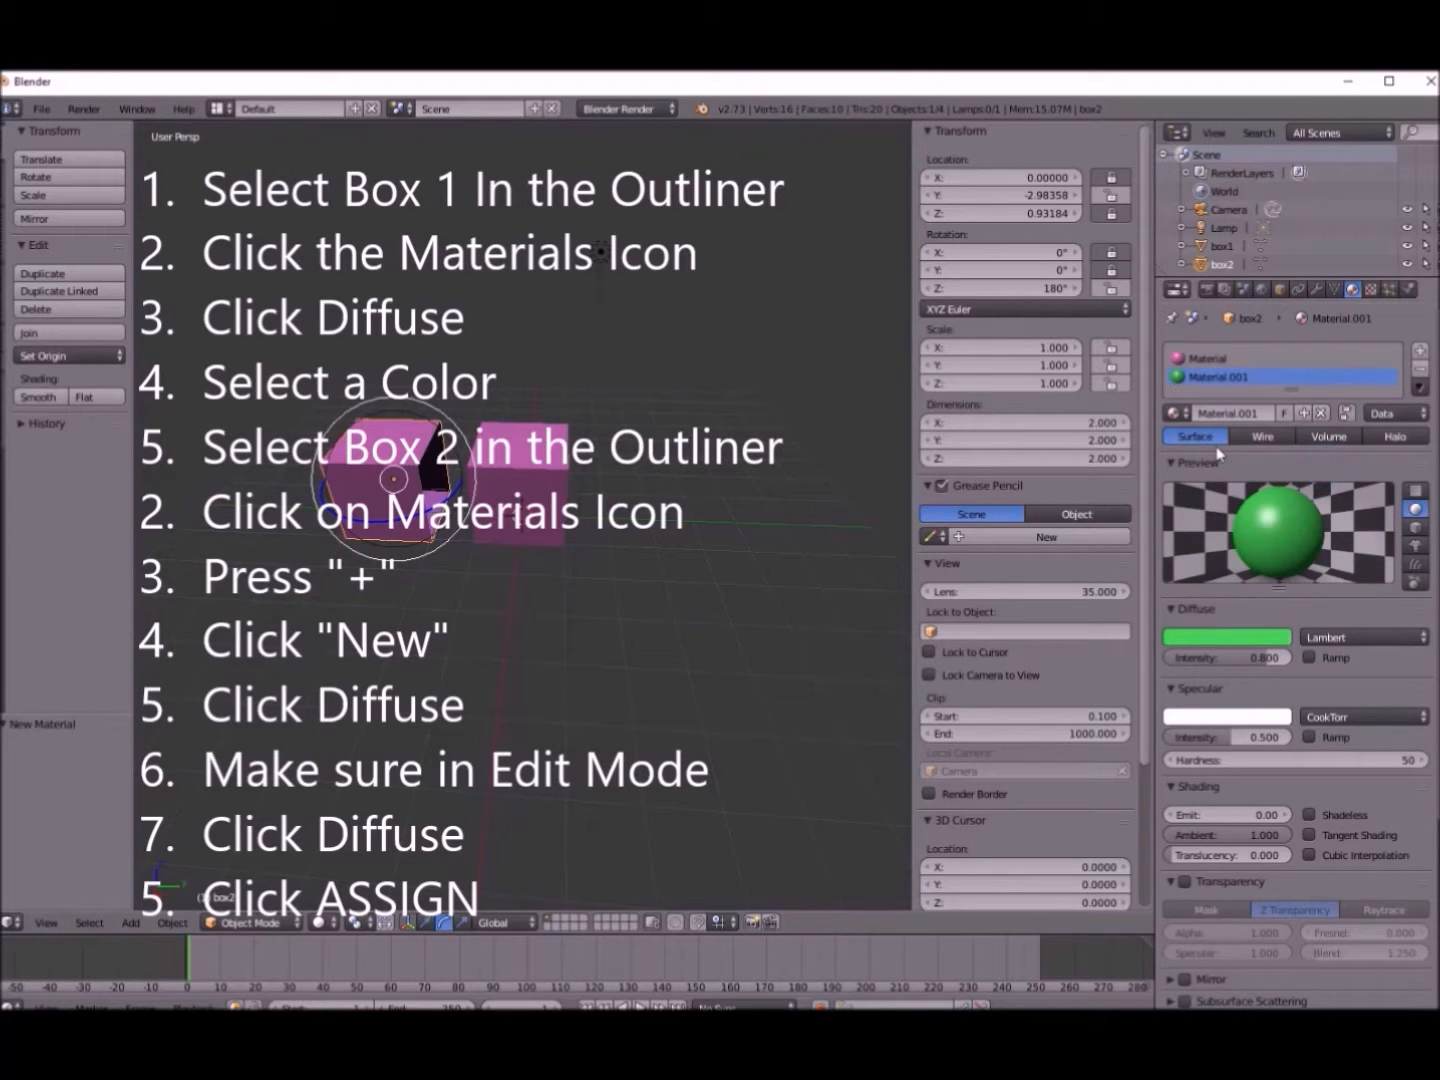
# - Assign the green material to the whole box2 mesh in Edit Mode
pyautogui.click(250, 922)
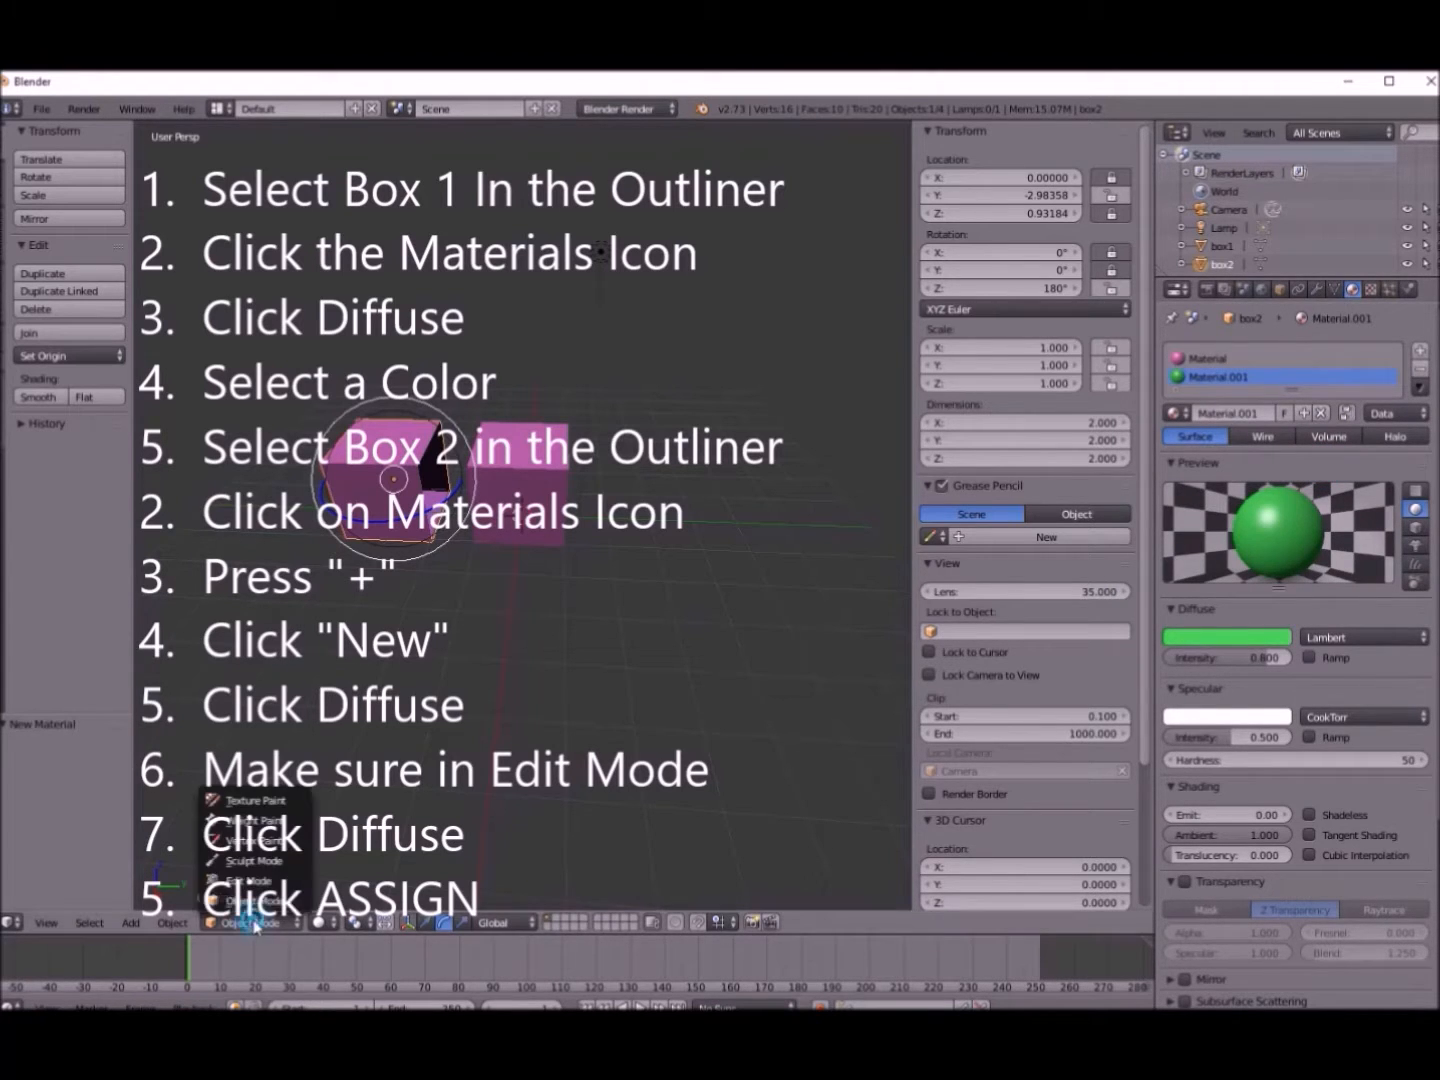
pyautogui.click(255, 880)
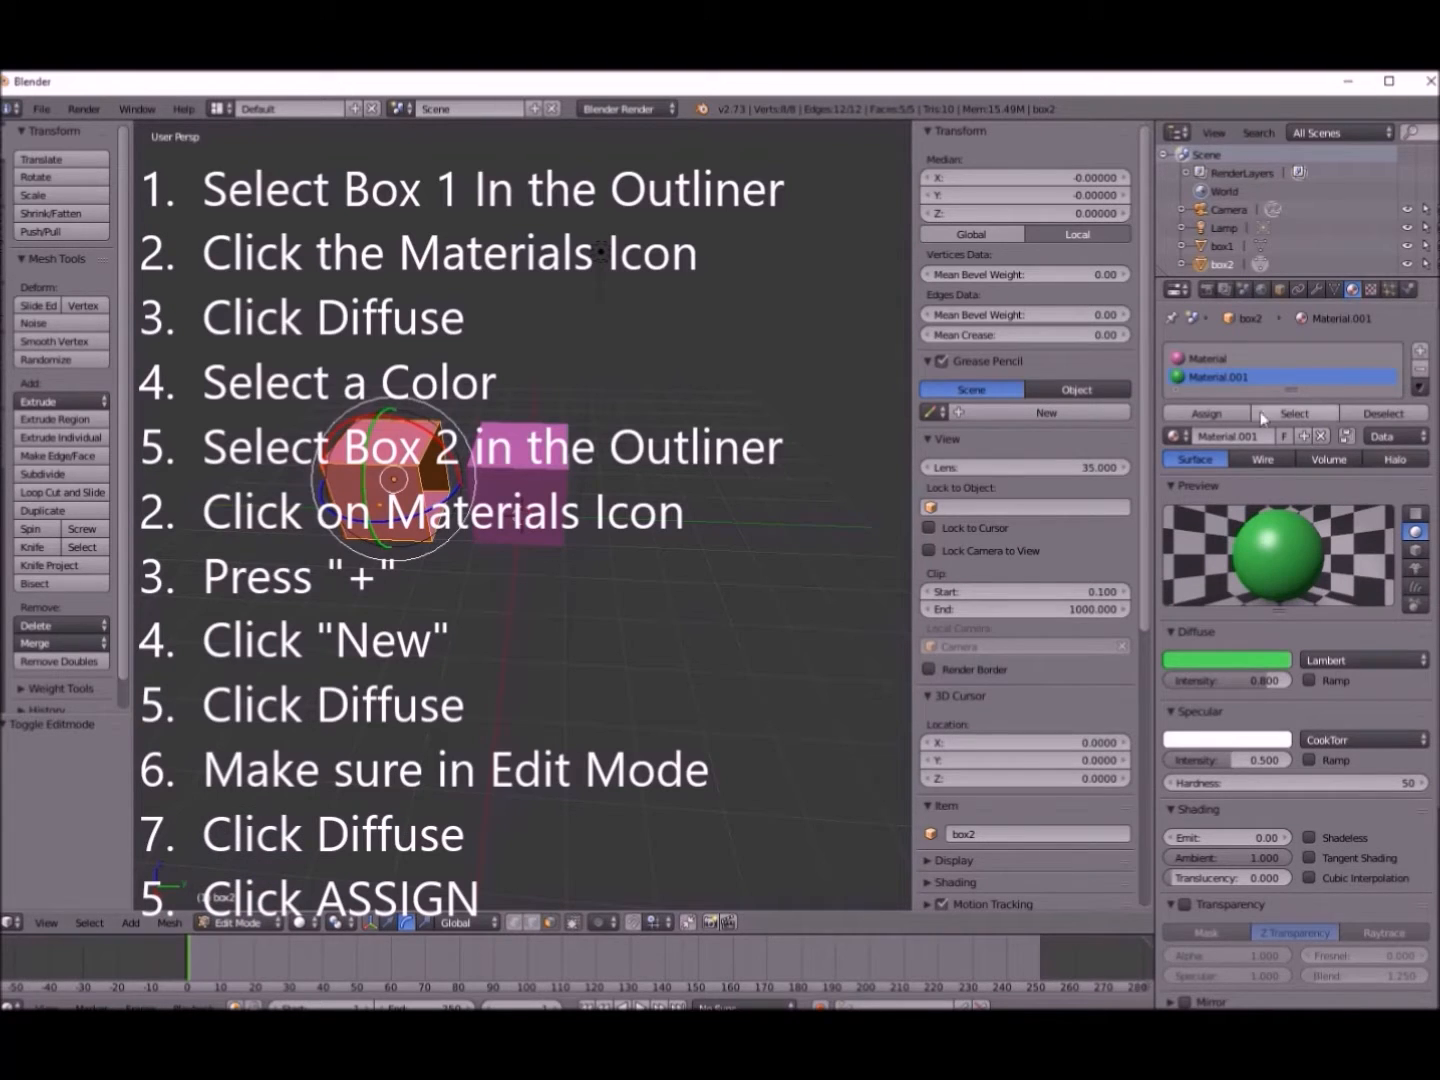
pyautogui.click(1228, 415)
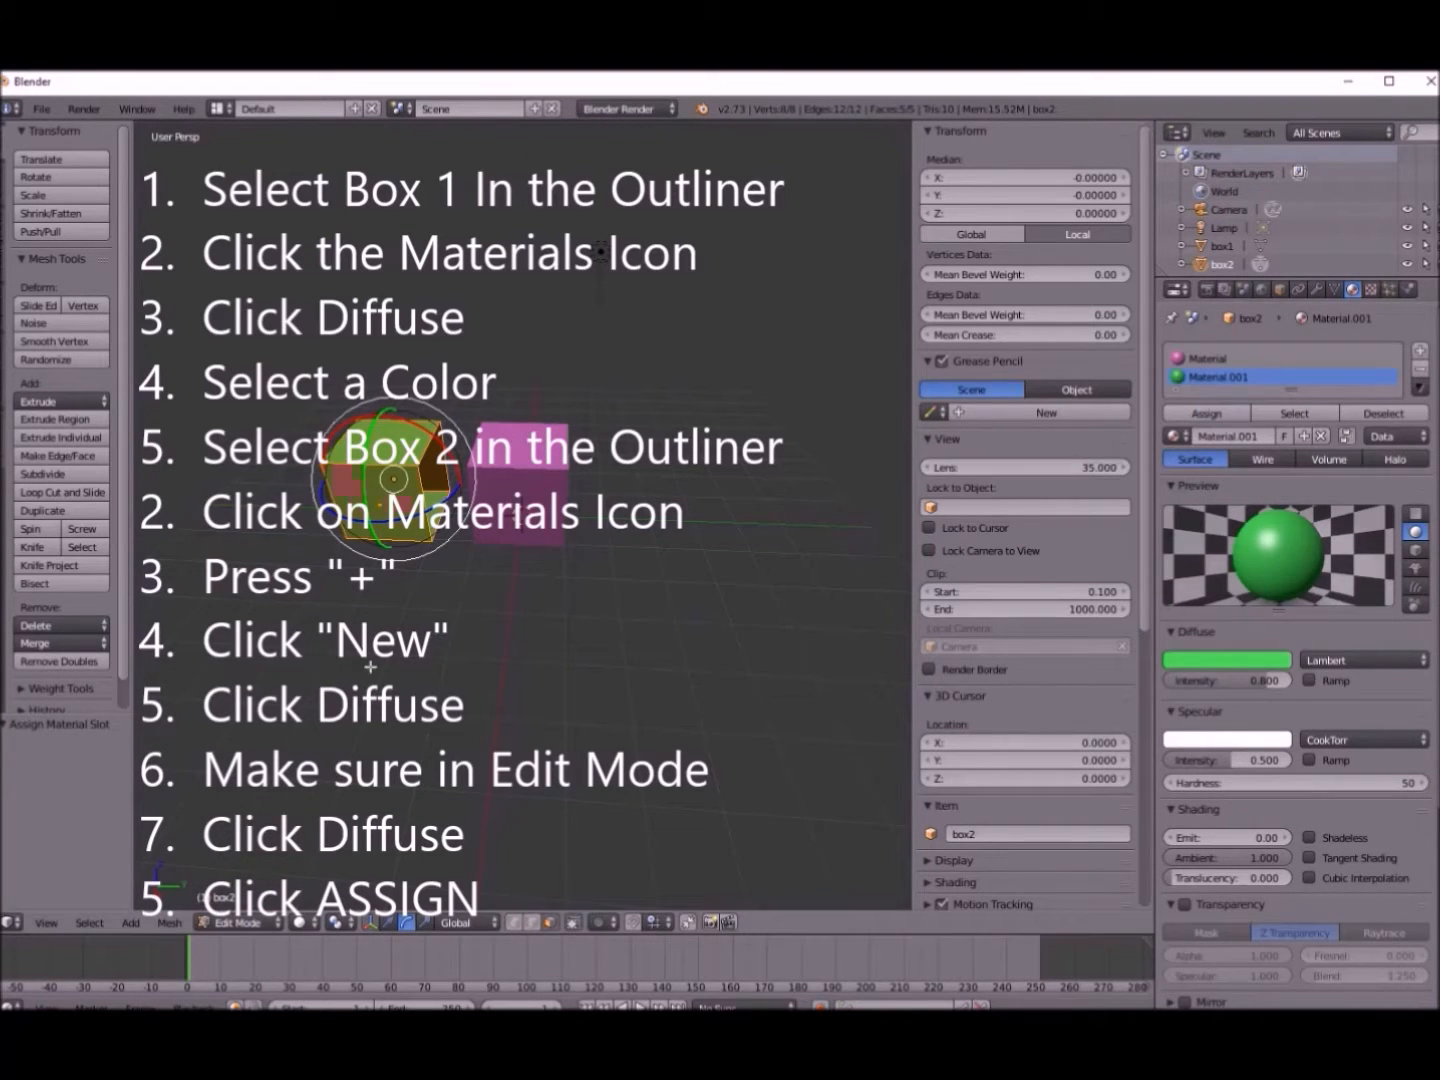
pyautogui.moveTo(361, 668)
pyautogui.mouseDown(button='middle')
pyautogui.moveTo(447, 671)
pyautogui.moveTo(344, 681)
pyautogui.moveTo(368, 645)
pyautogui.moveTo(384, 673)
pyautogui.mouseUp(button='middle')
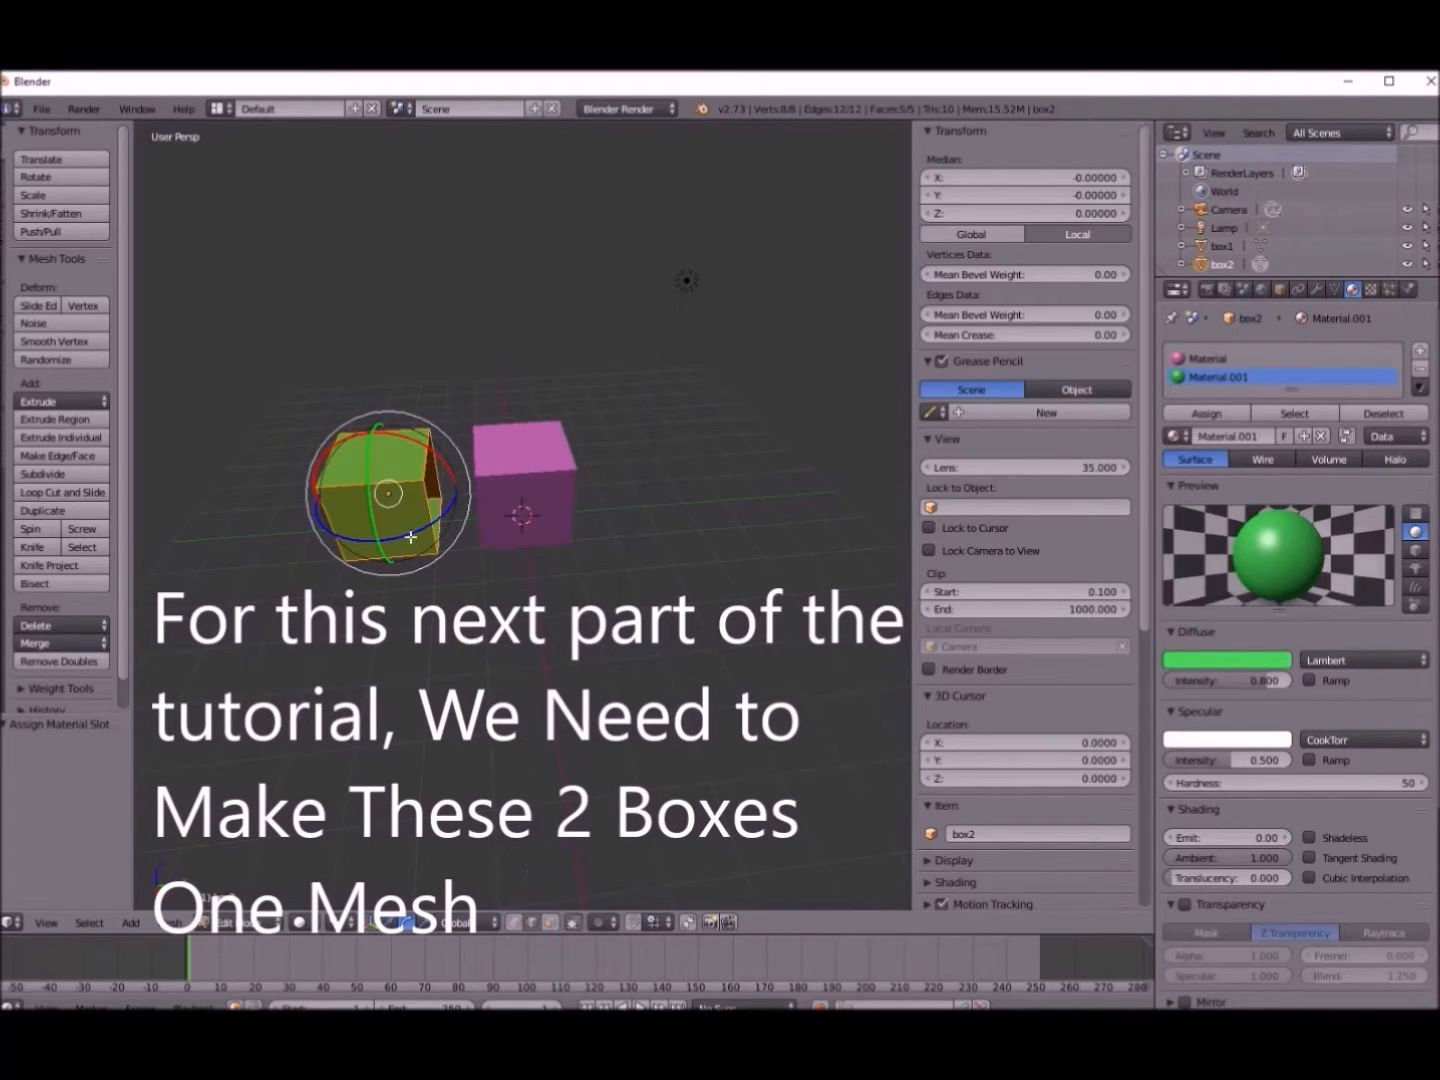
# - Hide the transform manipulator and join the green and pink boxes into one mesh in Object Mode
pyautogui.click(368, 924)
pyautogui.rightClick(424, 513)
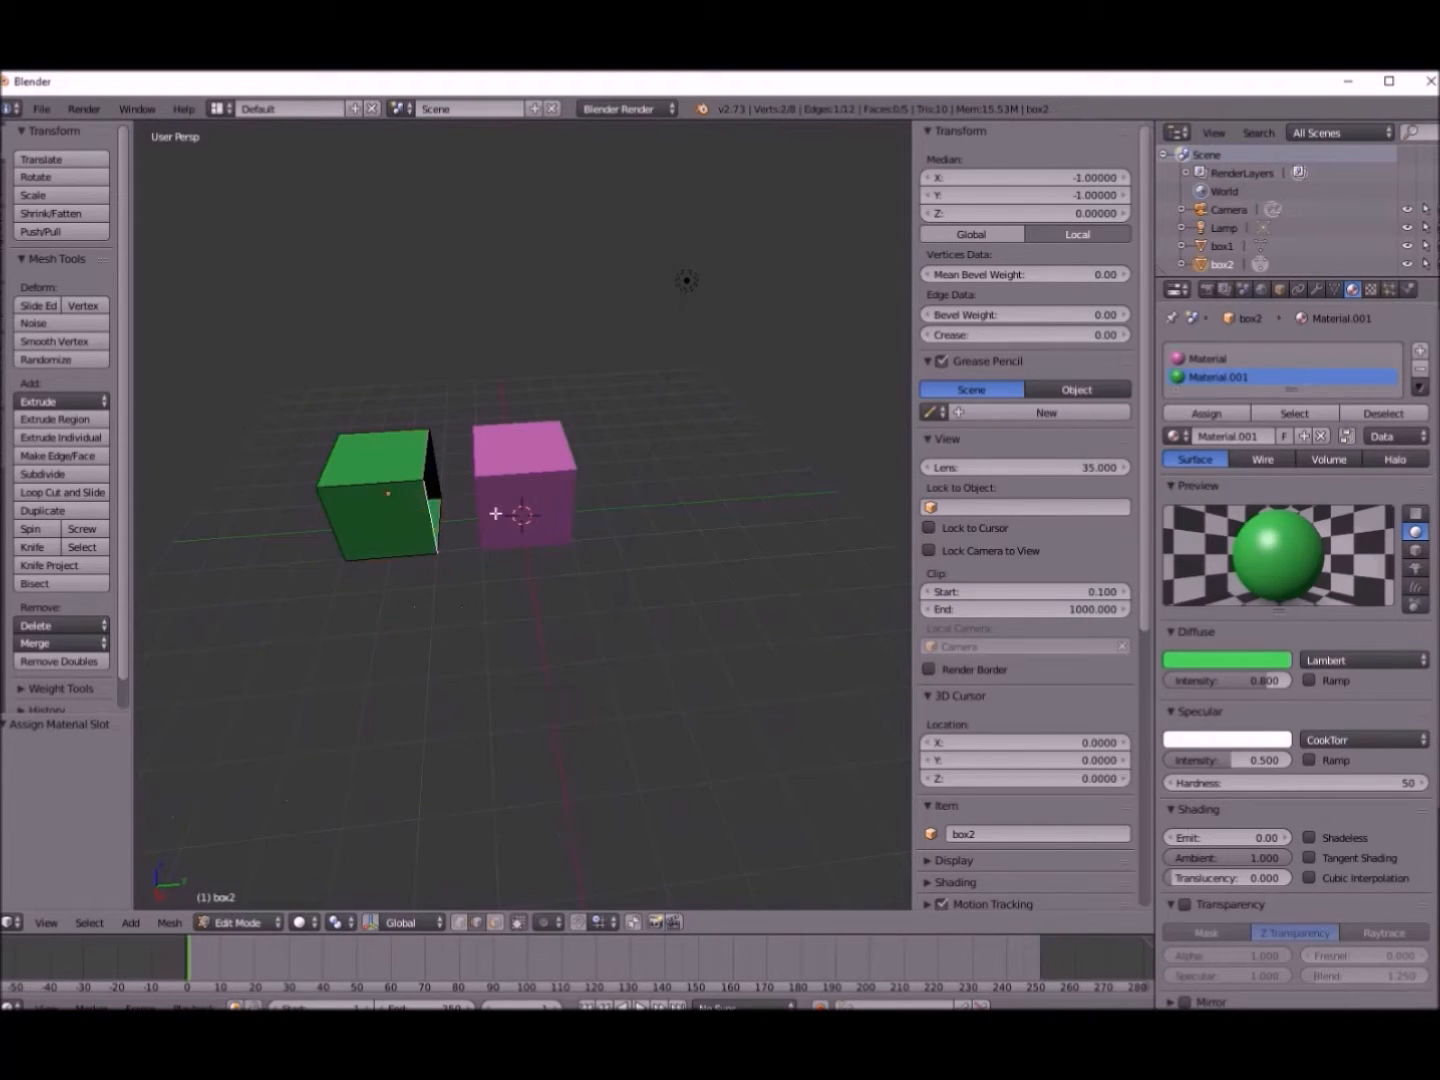
pyautogui.rightClick(494, 512)
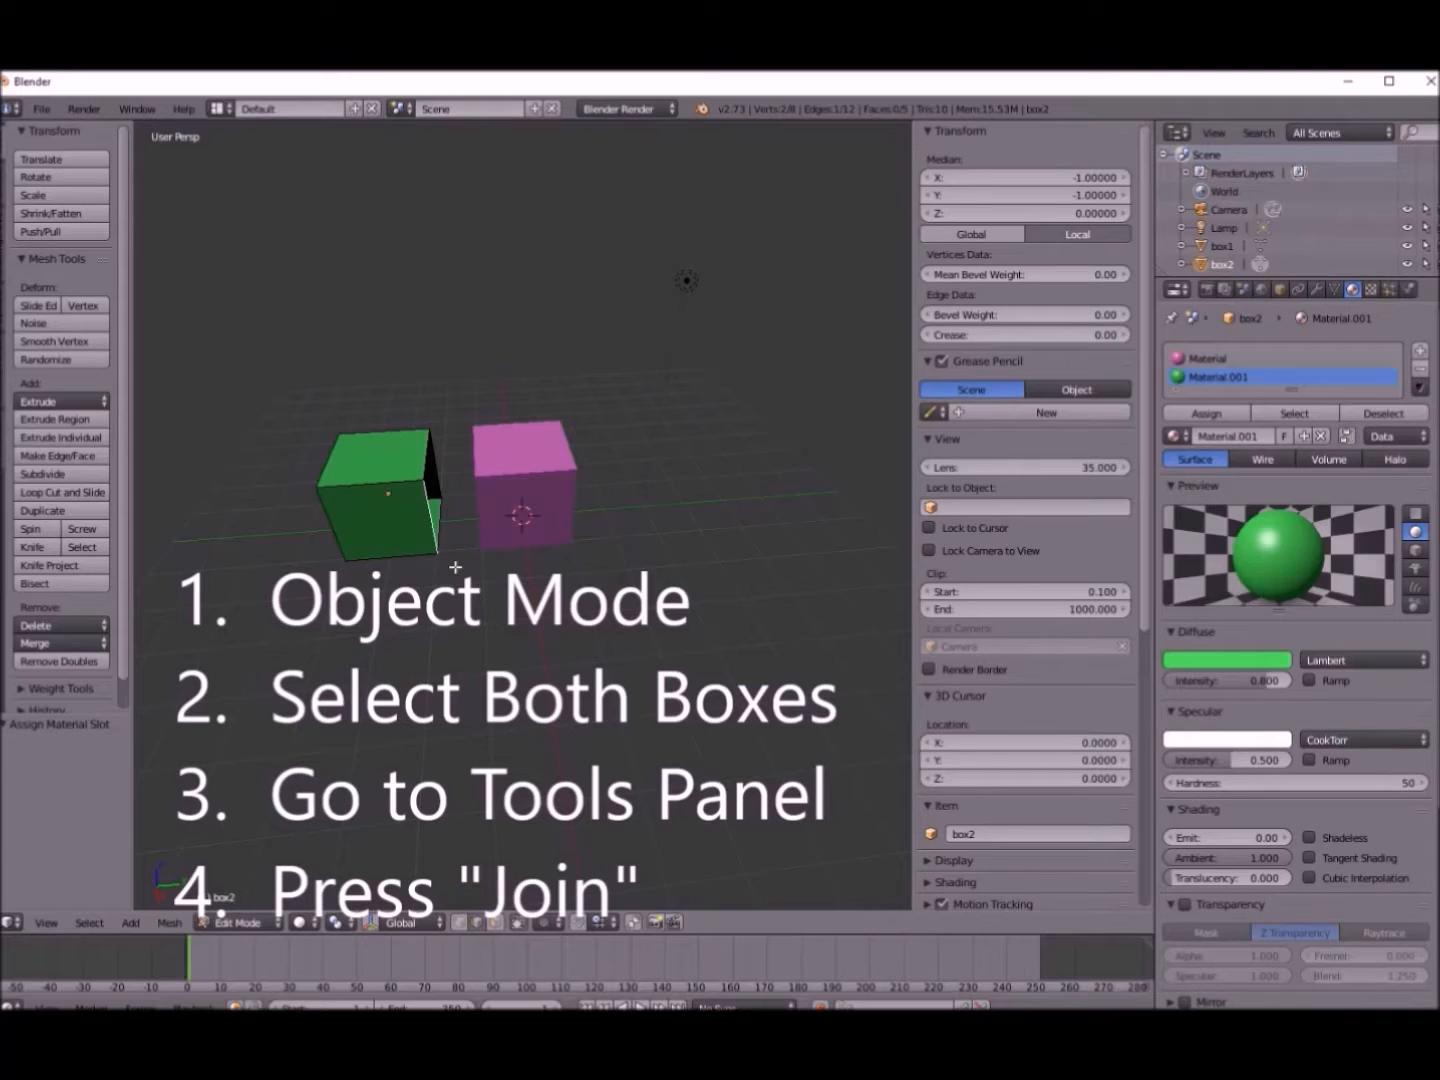
pyautogui.click(240, 922)
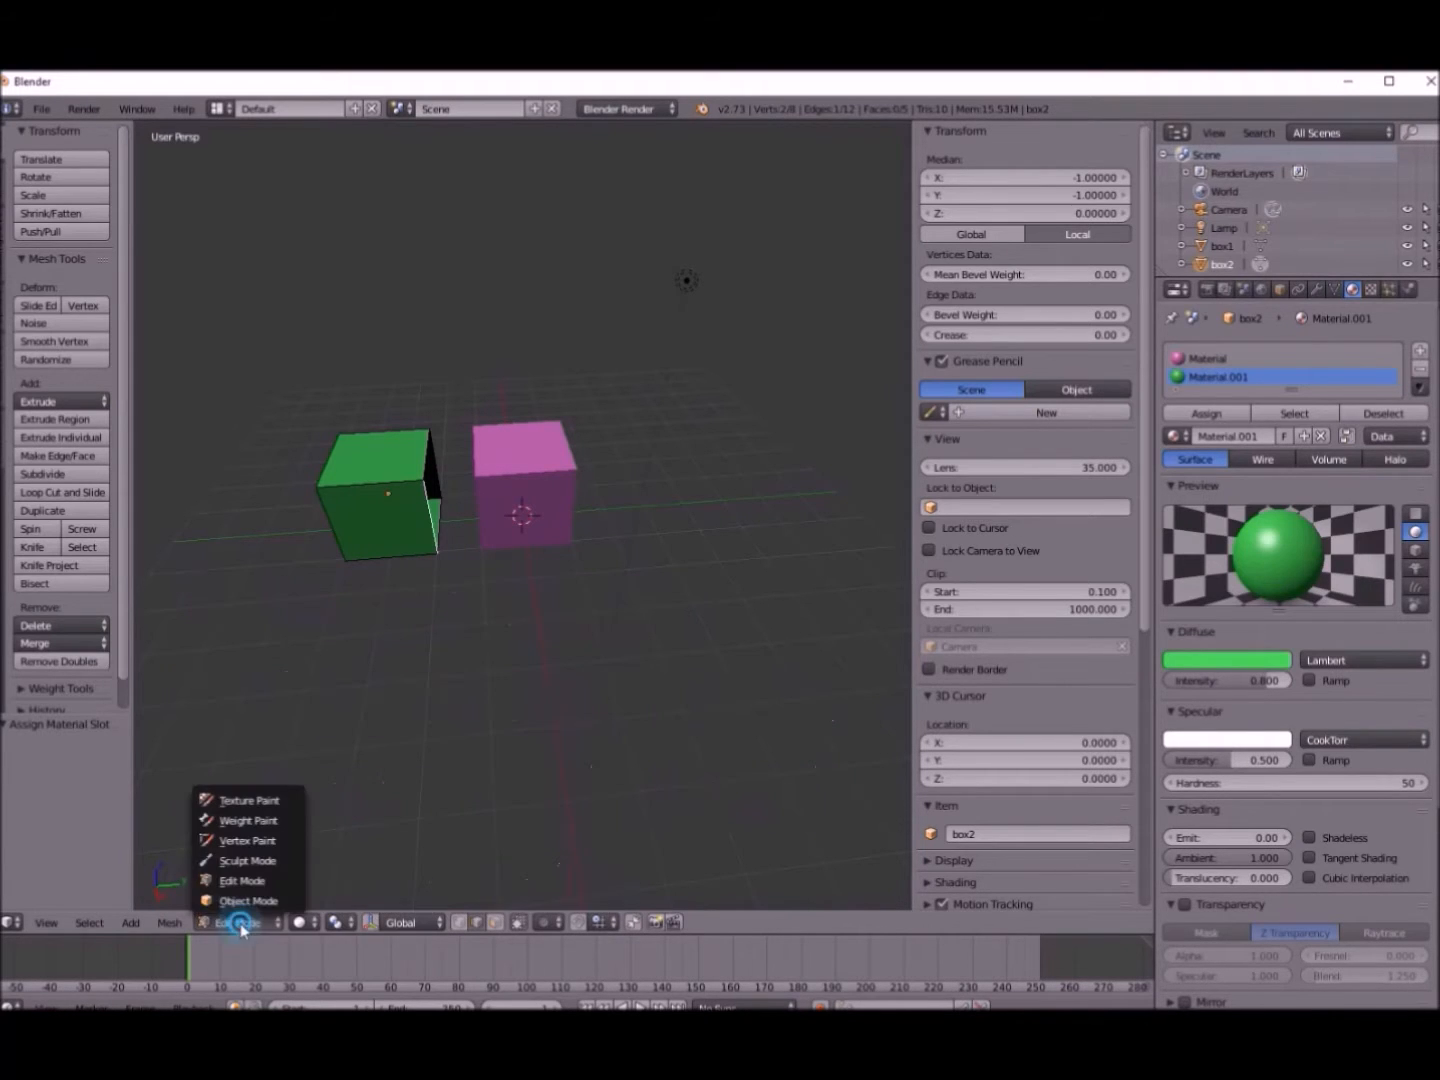
pyautogui.click(242, 900)
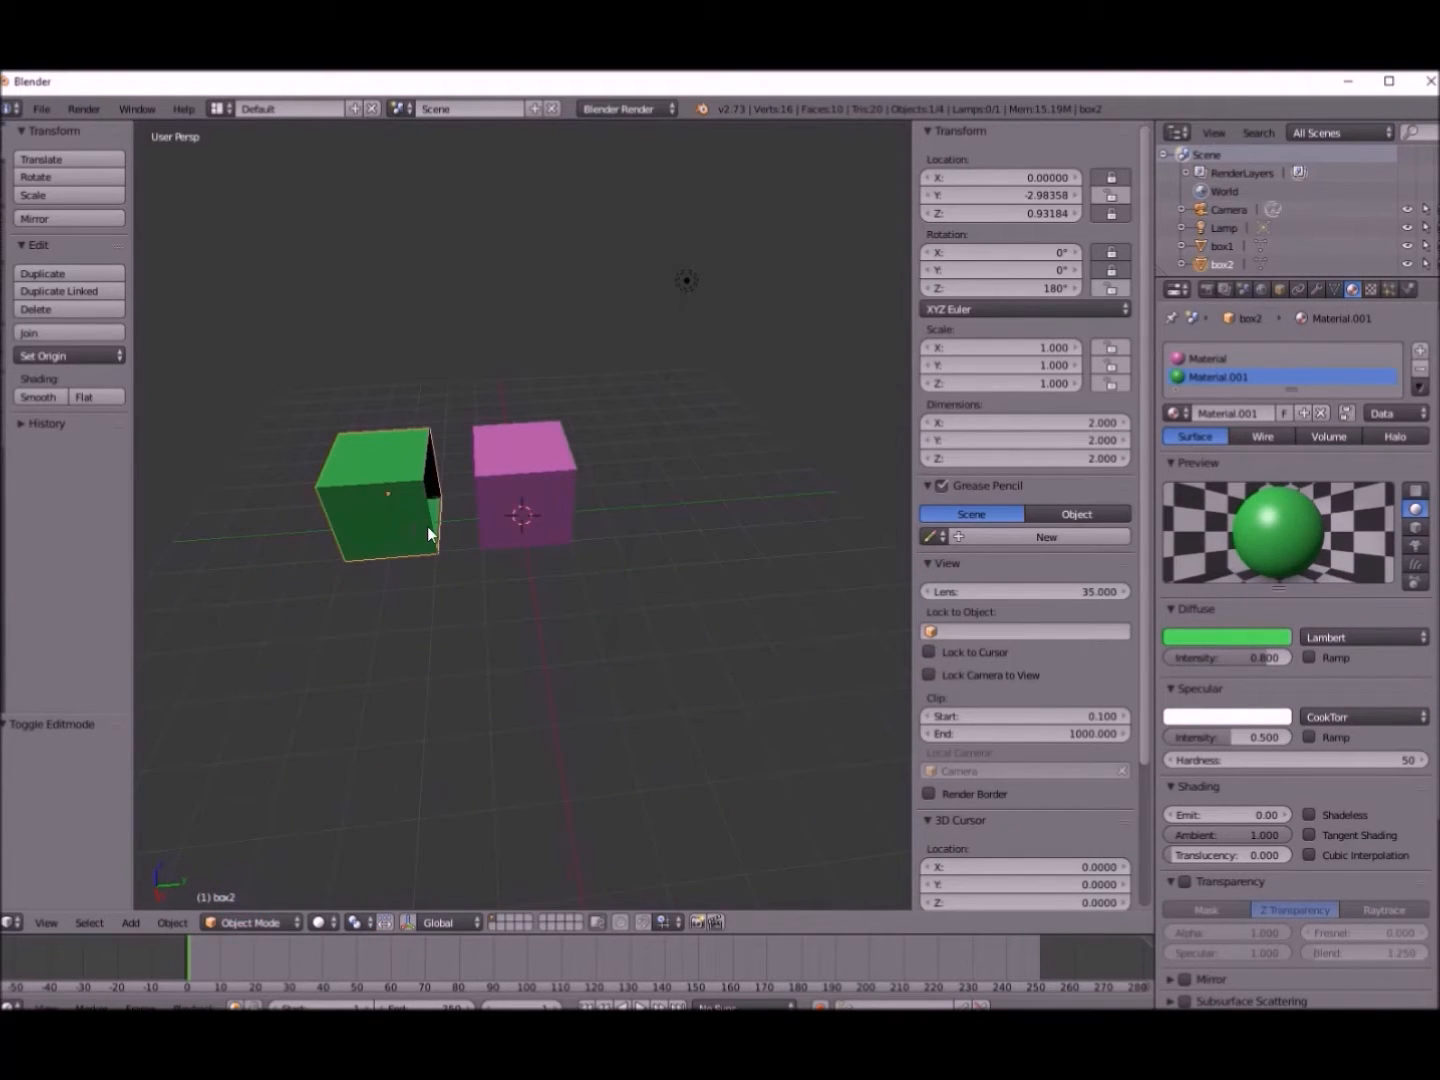
pyautogui.keyDown('shift'); pyautogui.rightClick(508, 510); pyautogui.keyUp('shift')
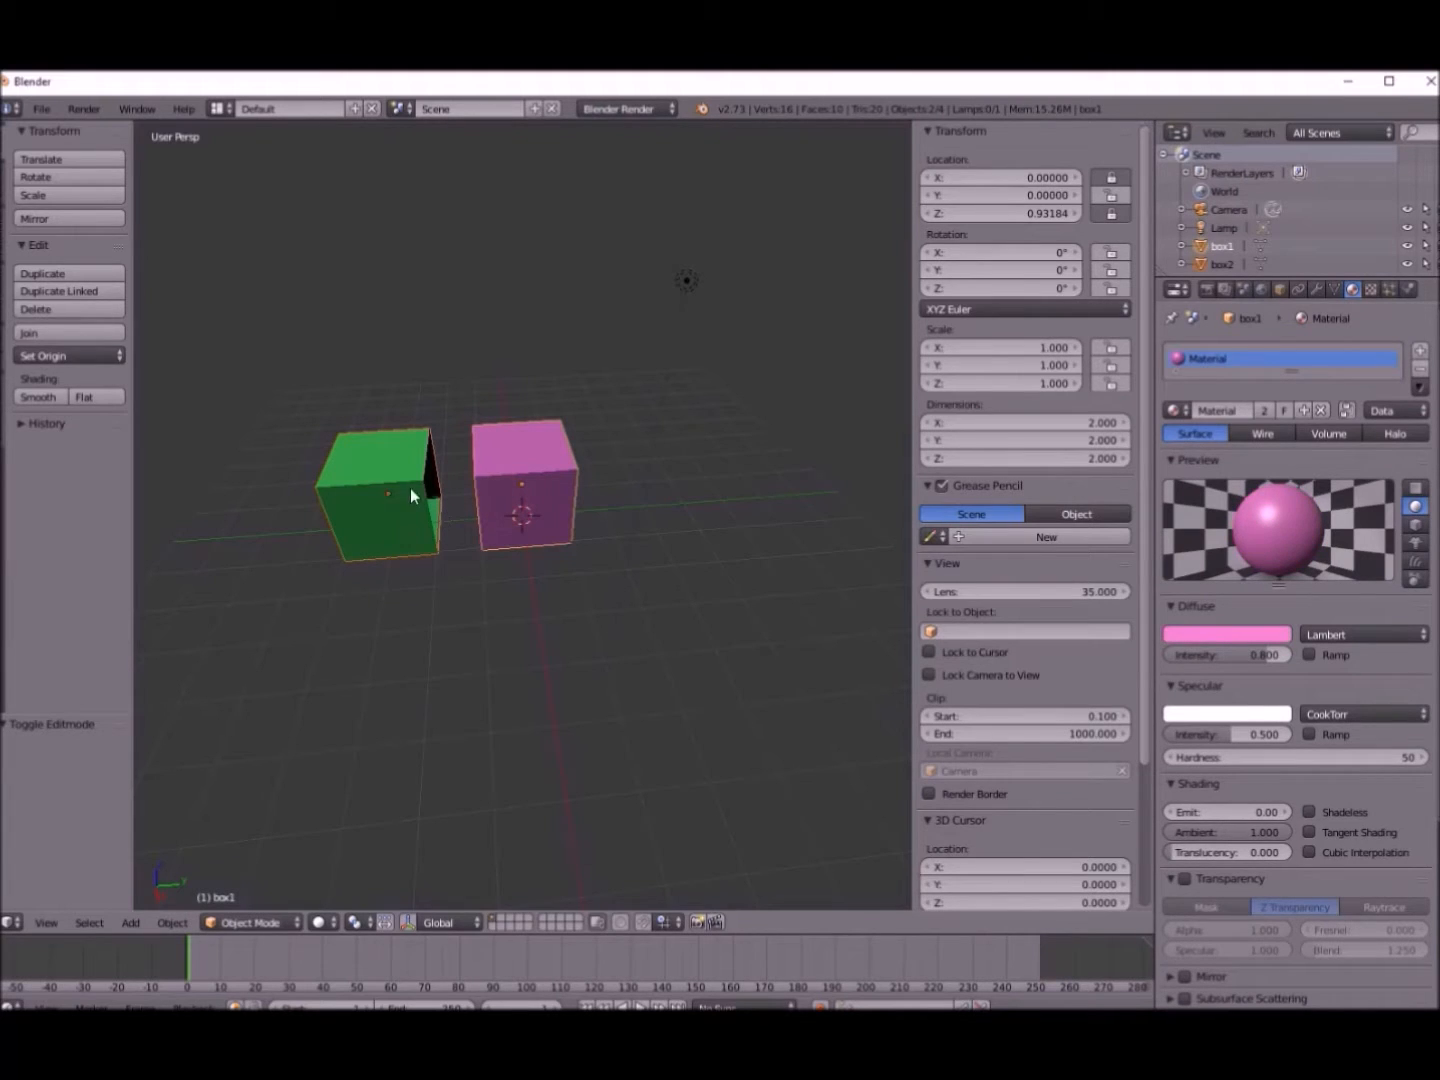
pyautogui.click(49, 333)
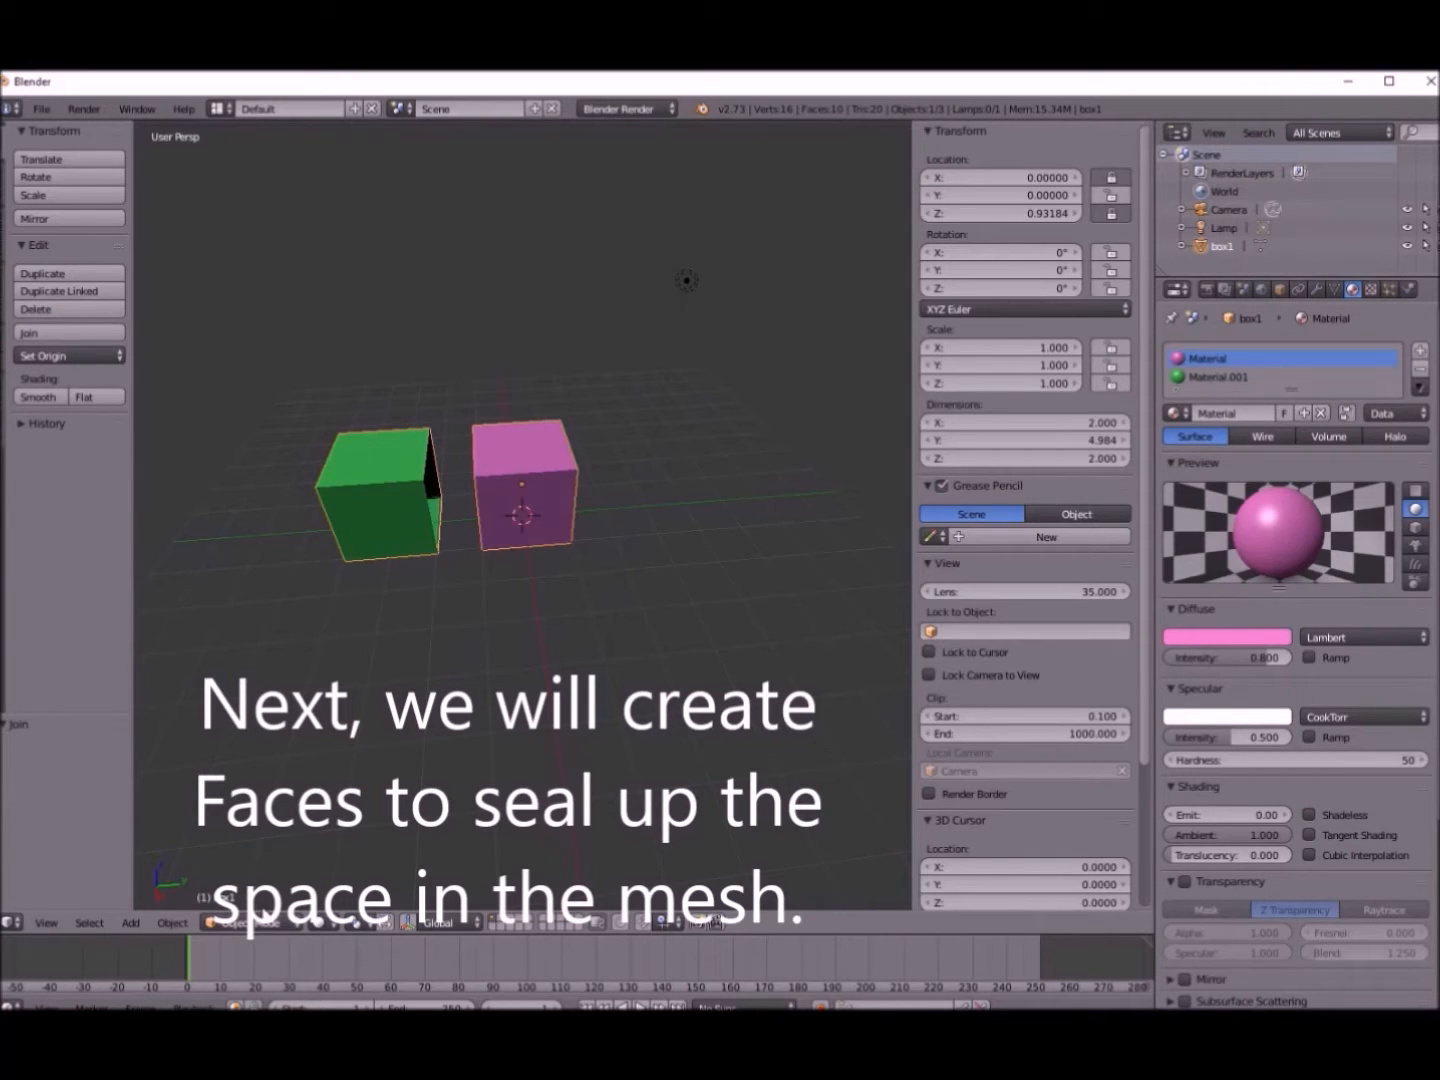
# - In Edit Mode, create a face across the gap between the two boxes' facing vertical edges on the front side
pyautogui.click(255, 922)
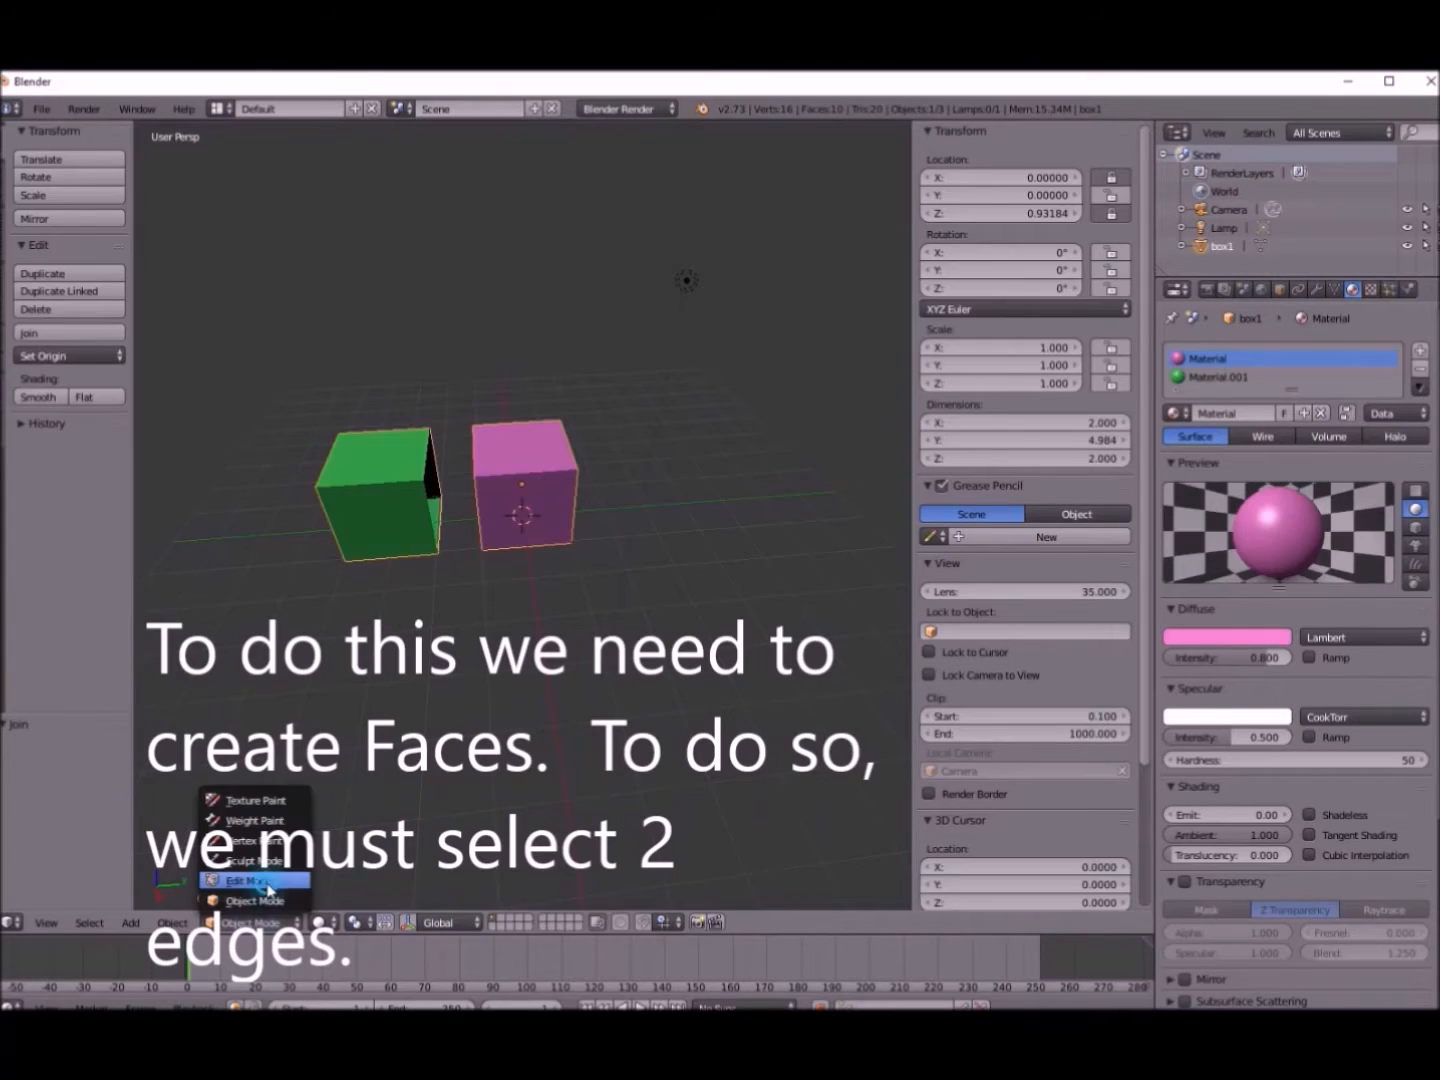
pyautogui.click(250, 881)
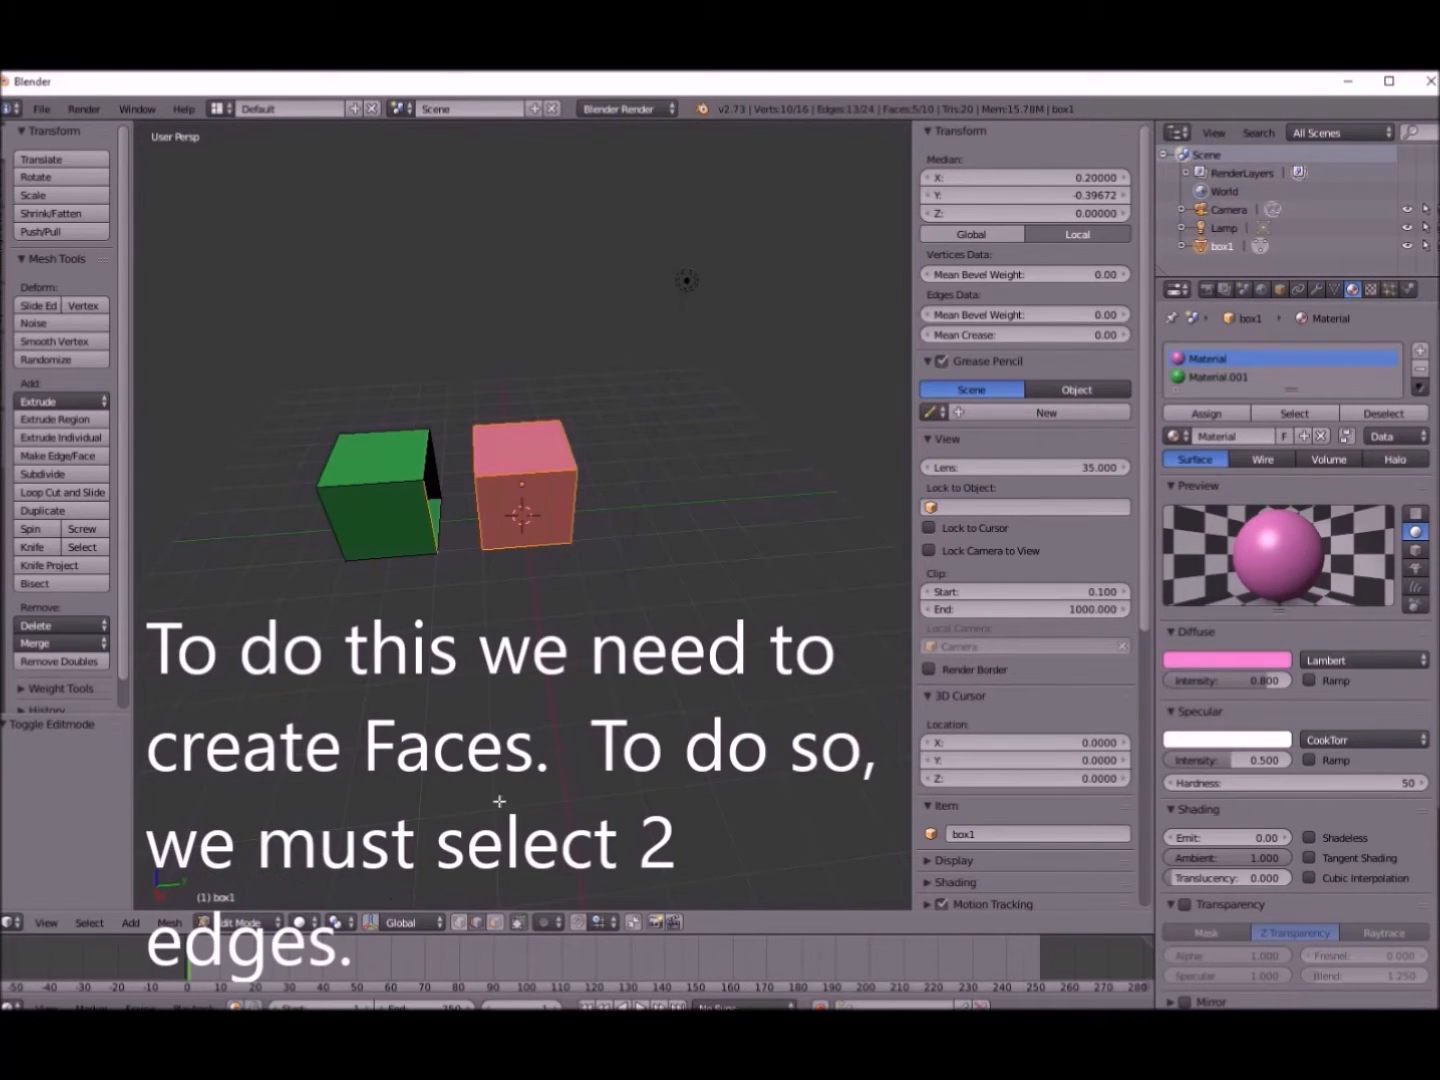
pyautogui.rightClick(431, 523)
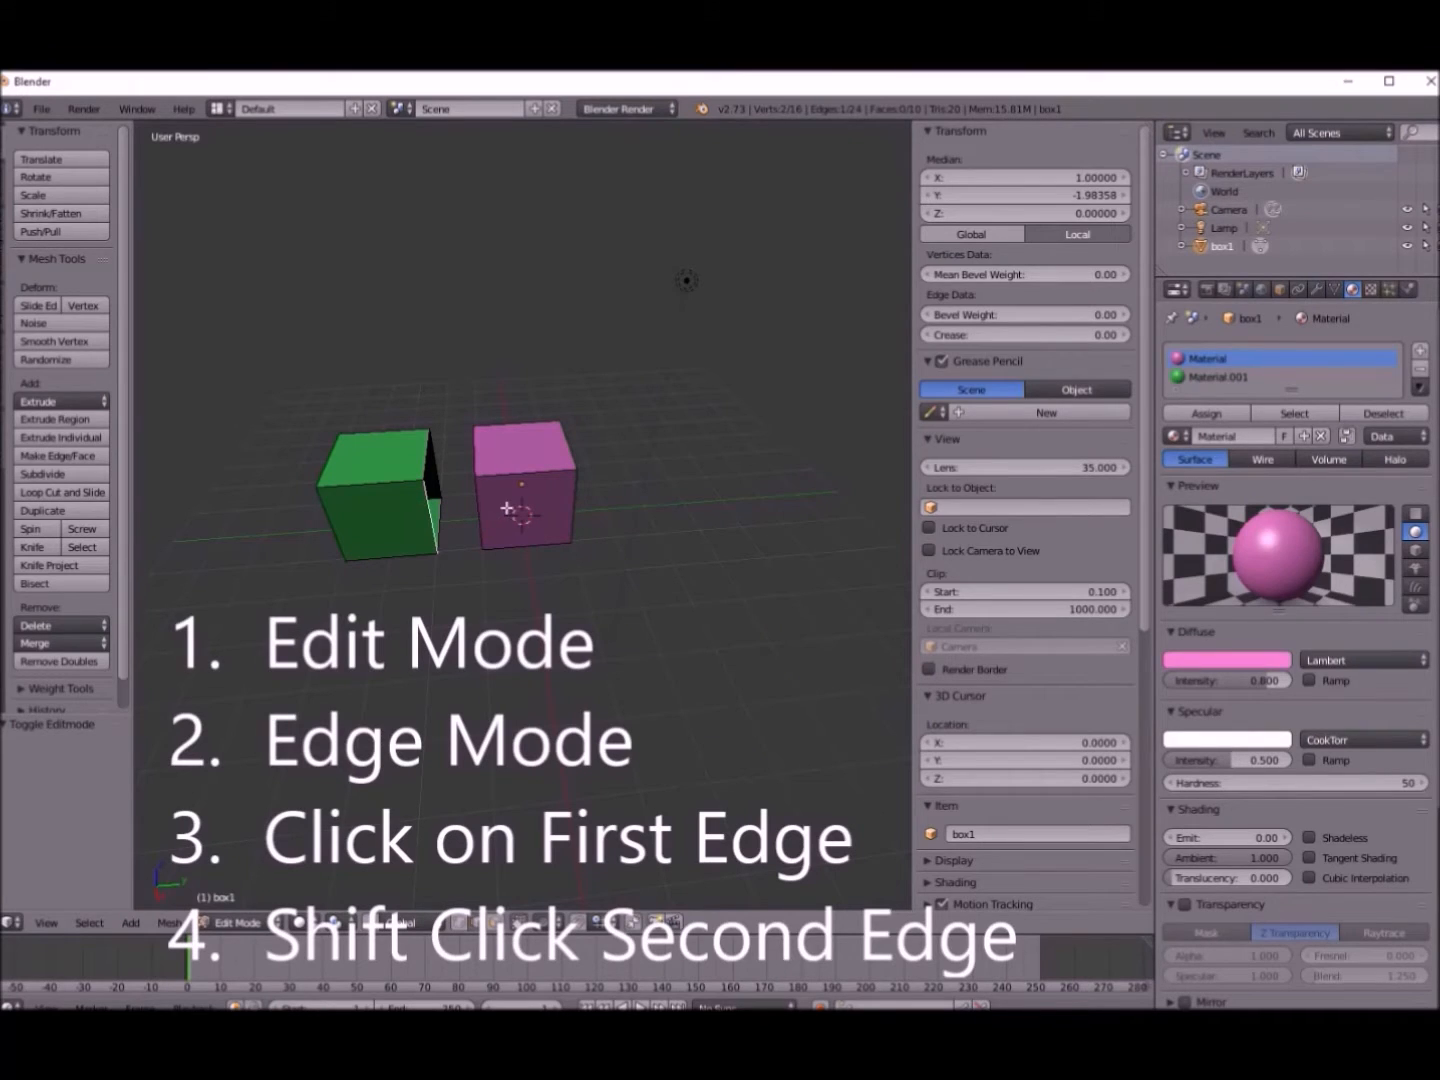
pyautogui.keyDown('shift'); pyautogui.rightClick(483, 504); pyautogui.keyUp('shift')
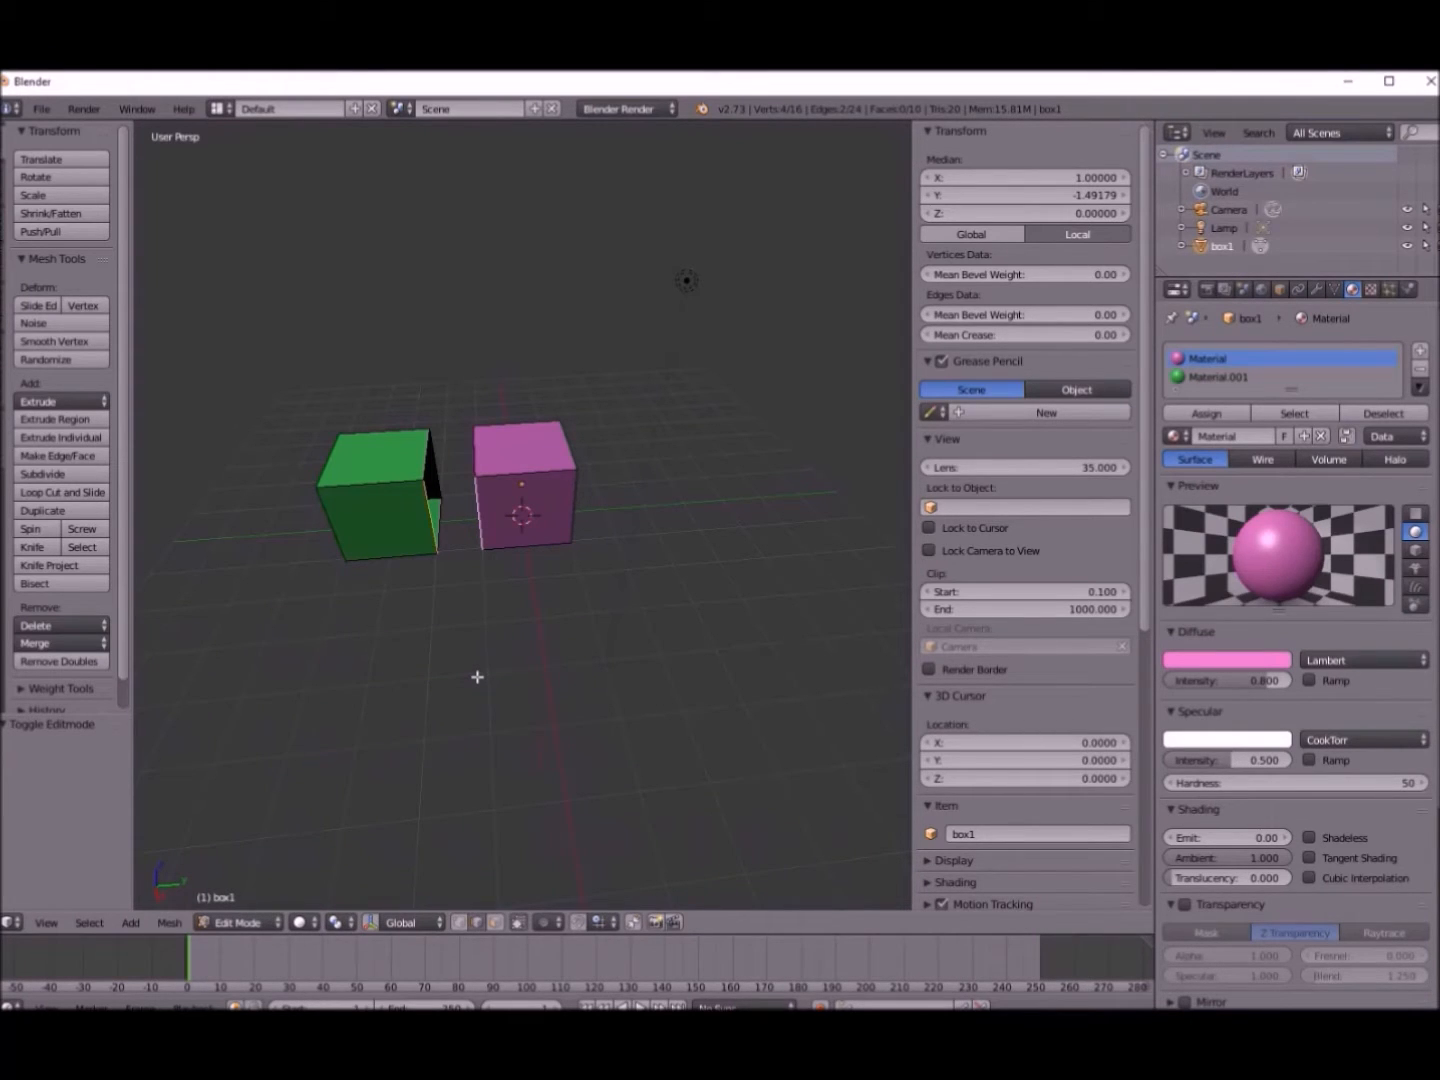
pyautogui.press('f')
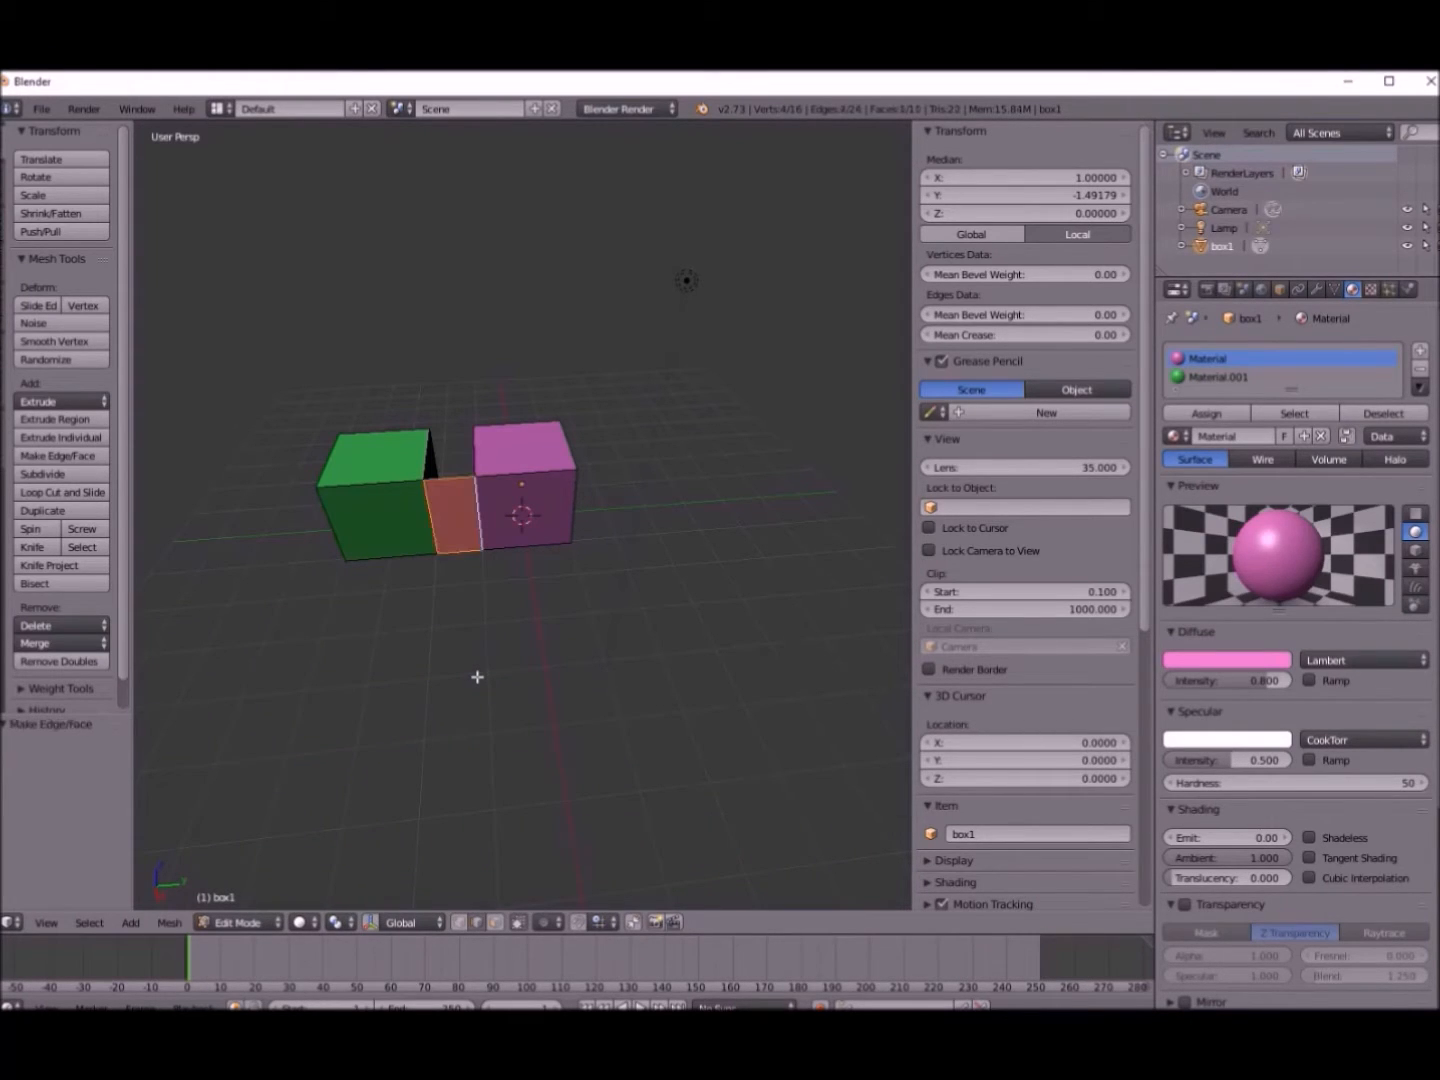
# - Close the top of the gap with a face between the two boxes' facing top edges
pyautogui.rightClick(424, 456)
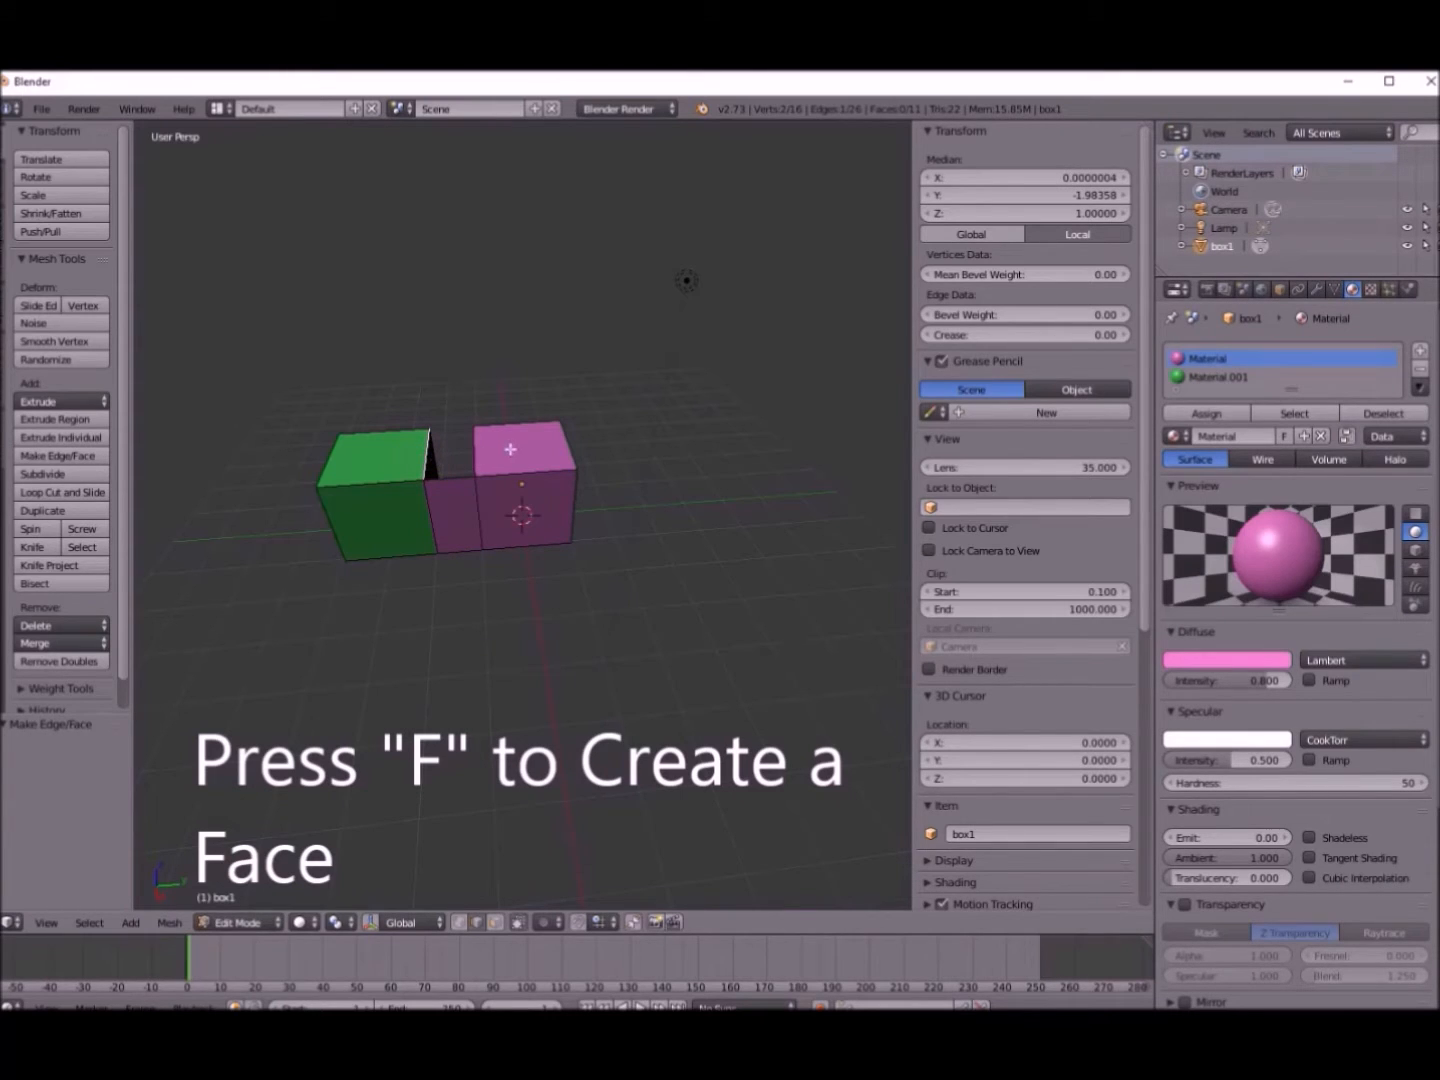
pyautogui.keyDown('shift'); pyautogui.rightClick(480, 456); pyautogui.keyUp('shift')
pyautogui.press('f')
# - Create a face between the two boxes' facing vertical edges on the back side of the gap
pyautogui.moveTo(477, 460); pyautogui.dragTo(463, 677, button='middle')
pyautogui.rightClick(420, 521)
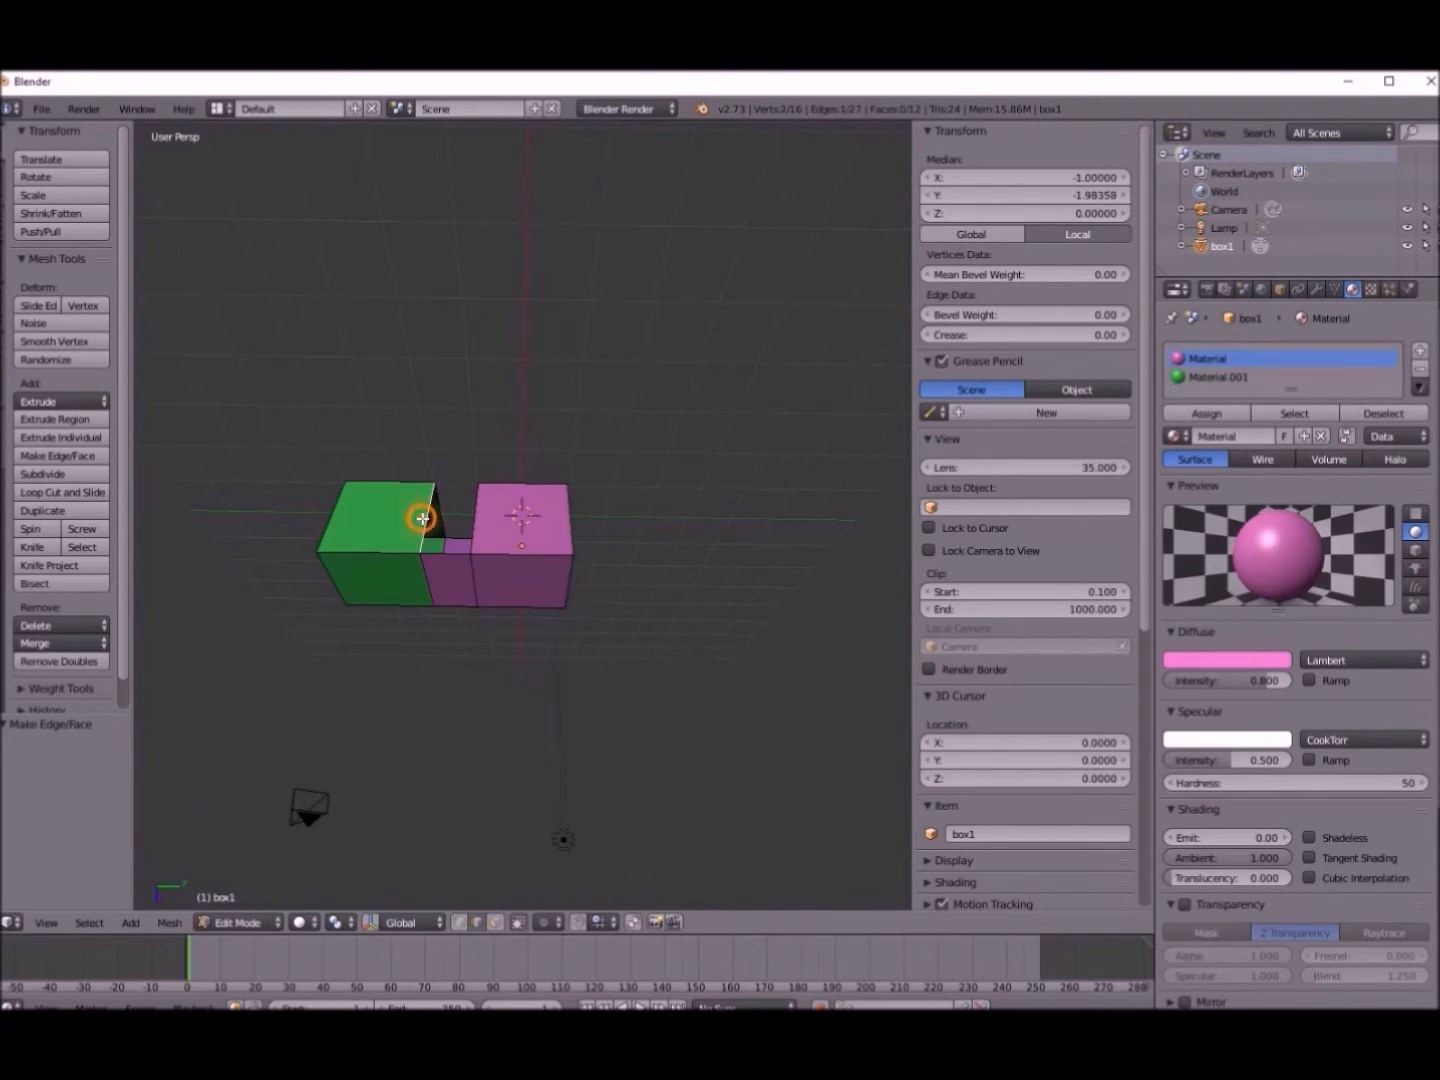
pyautogui.keyDown('shift'); pyautogui.rightClick(473, 520); pyautogui.keyUp('shift')
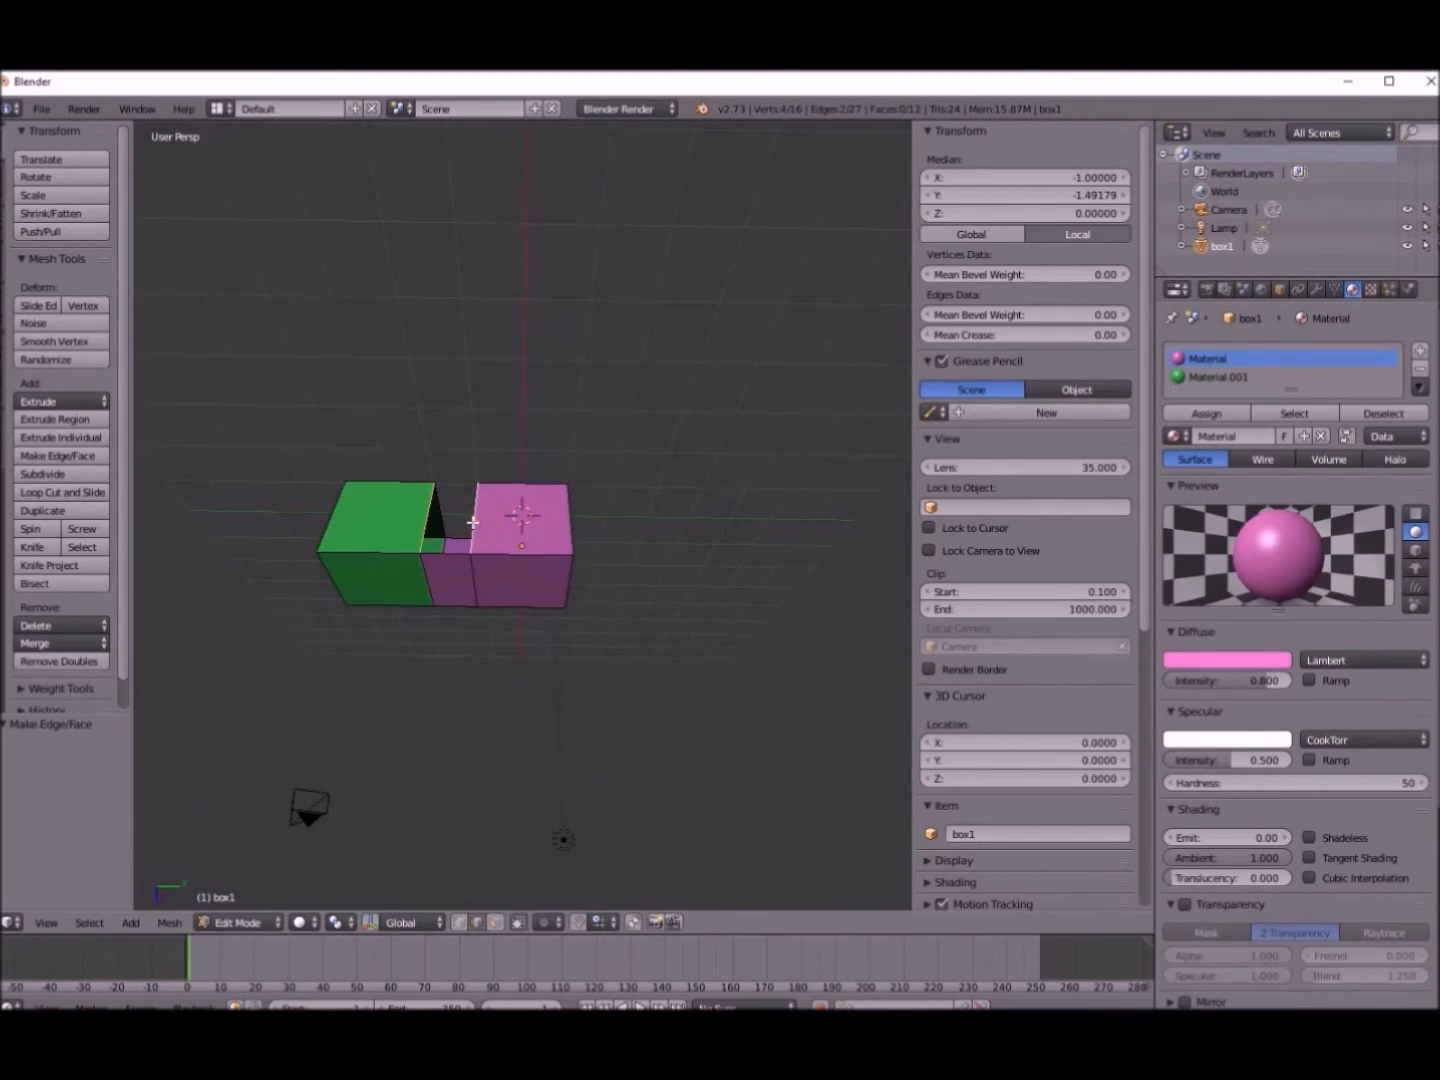
pyautogui.press('f')
# - Seal the underside of the gap with a face between the two boxes' facing bottom edges
pyautogui.moveTo(471, 531); pyautogui.dragTo(463, 699, button='middle')
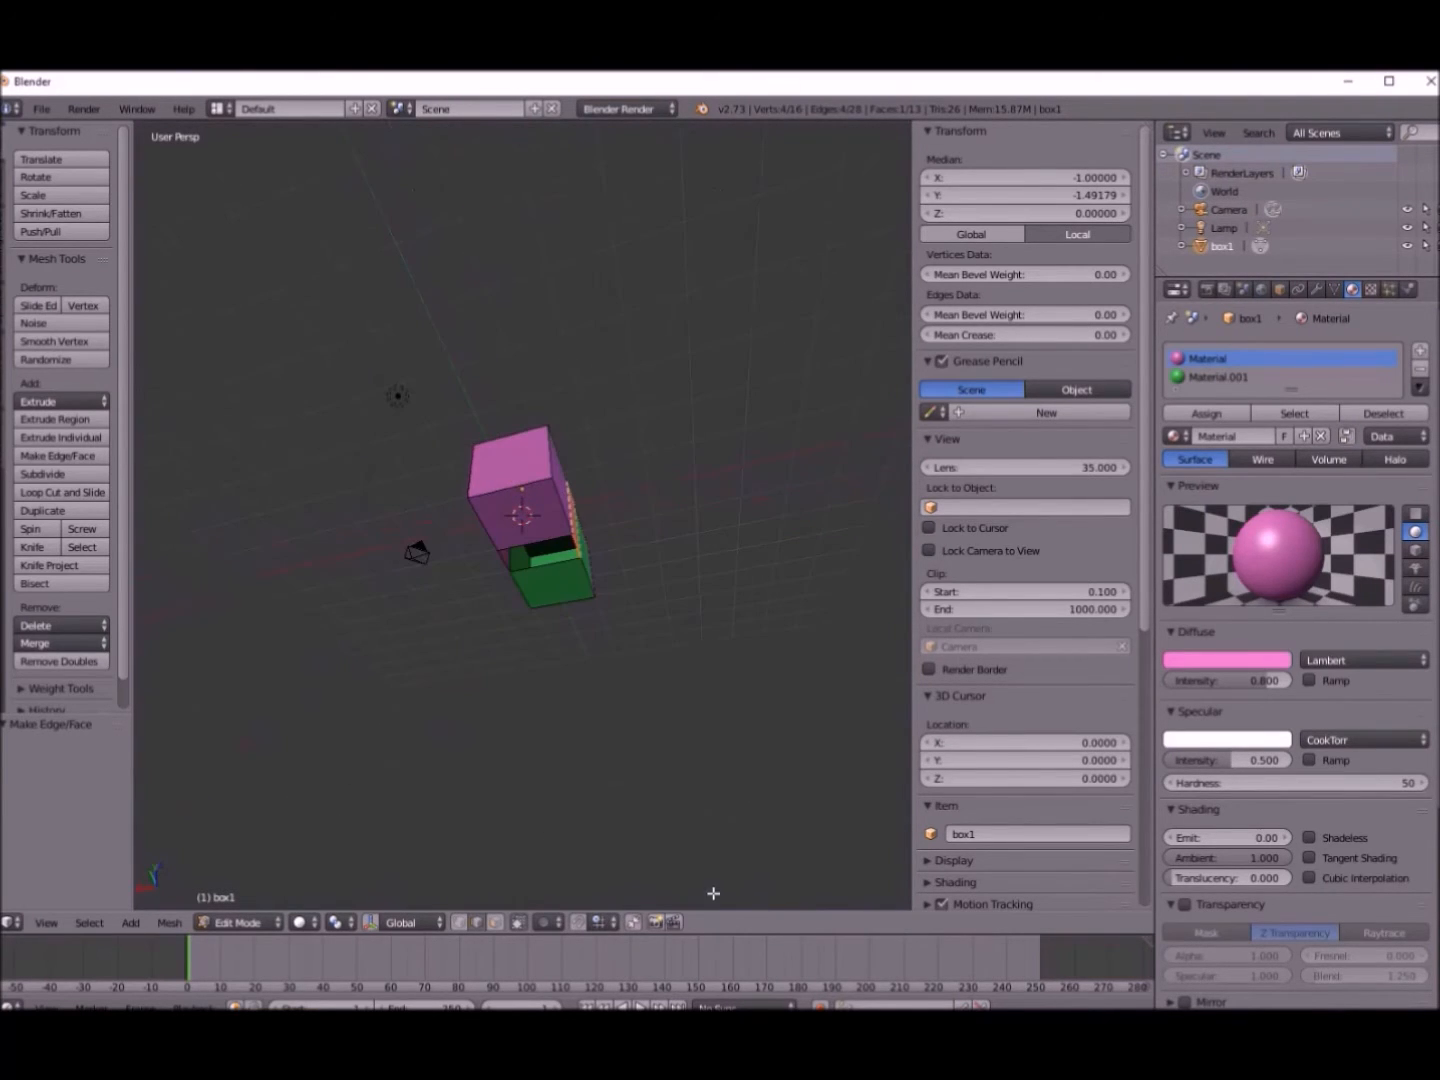
pyautogui.rightClick(506, 553)
pyautogui.keyDown('shift'); pyautogui.rightClick(545, 585); pyautogui.keyUp('shift')
pyautogui.press('f')
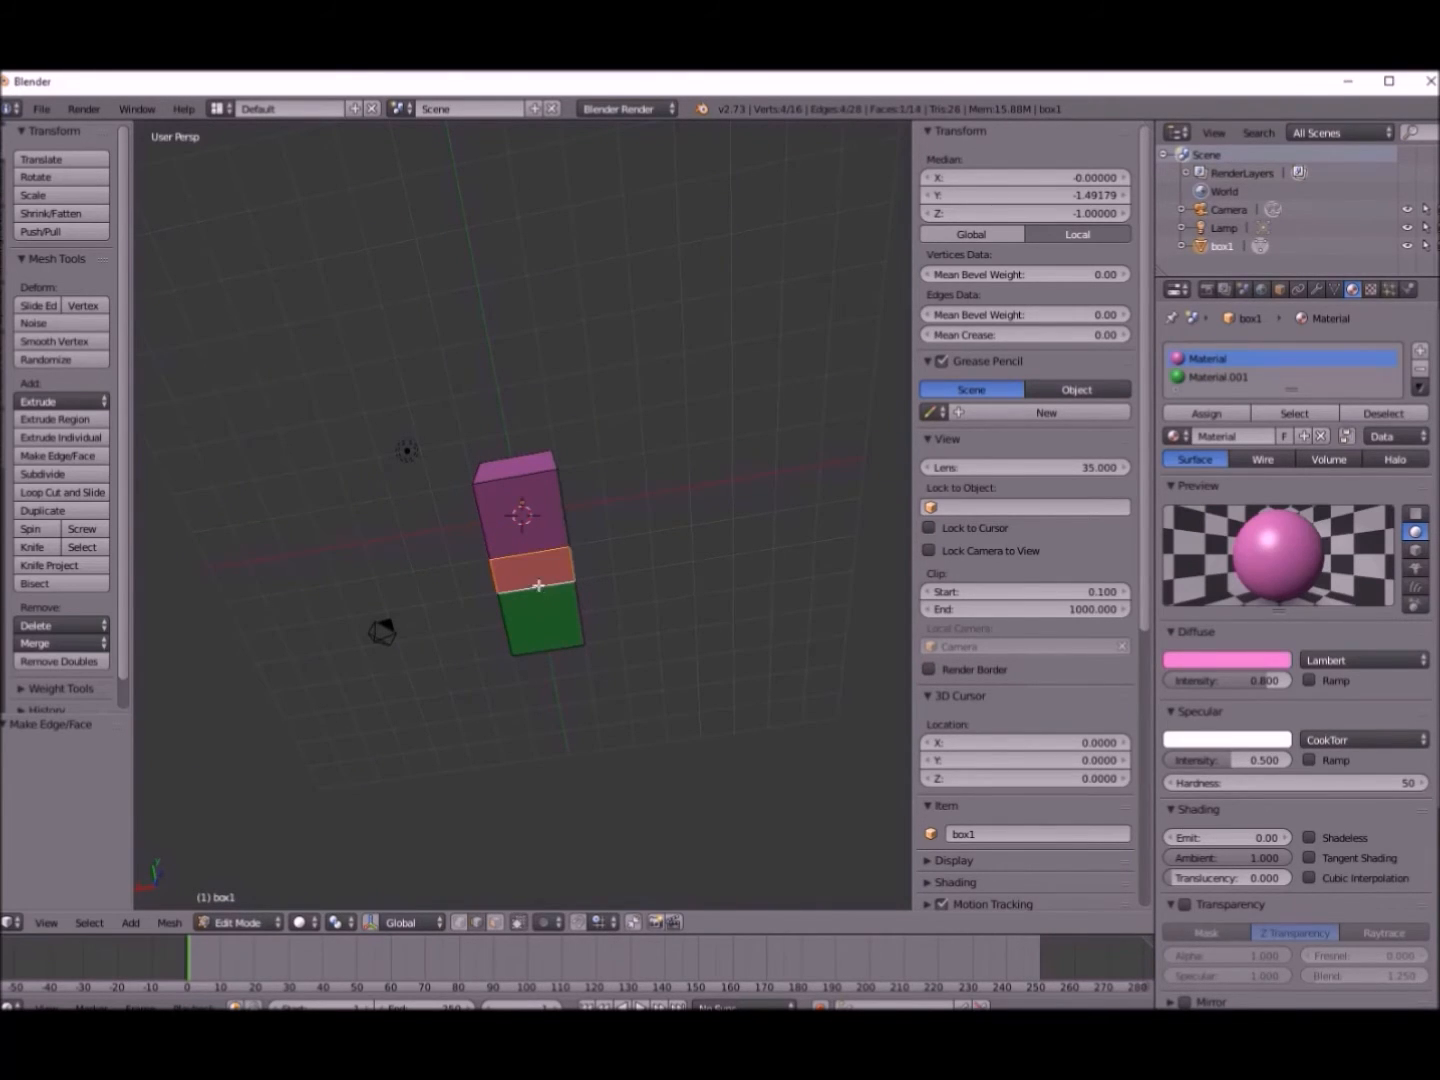
pyautogui.moveTo(503, 534); pyautogui.dragTo(373, 685, button='middle')
pyautogui.moveTo(578, 358); pyautogui.dragTo(321, 428, button='middle')
pyautogui.scroll(1, 392, 483)
pyautogui.moveTo(392, 483); pyautogui.dragTo(479, 512, button='middle')
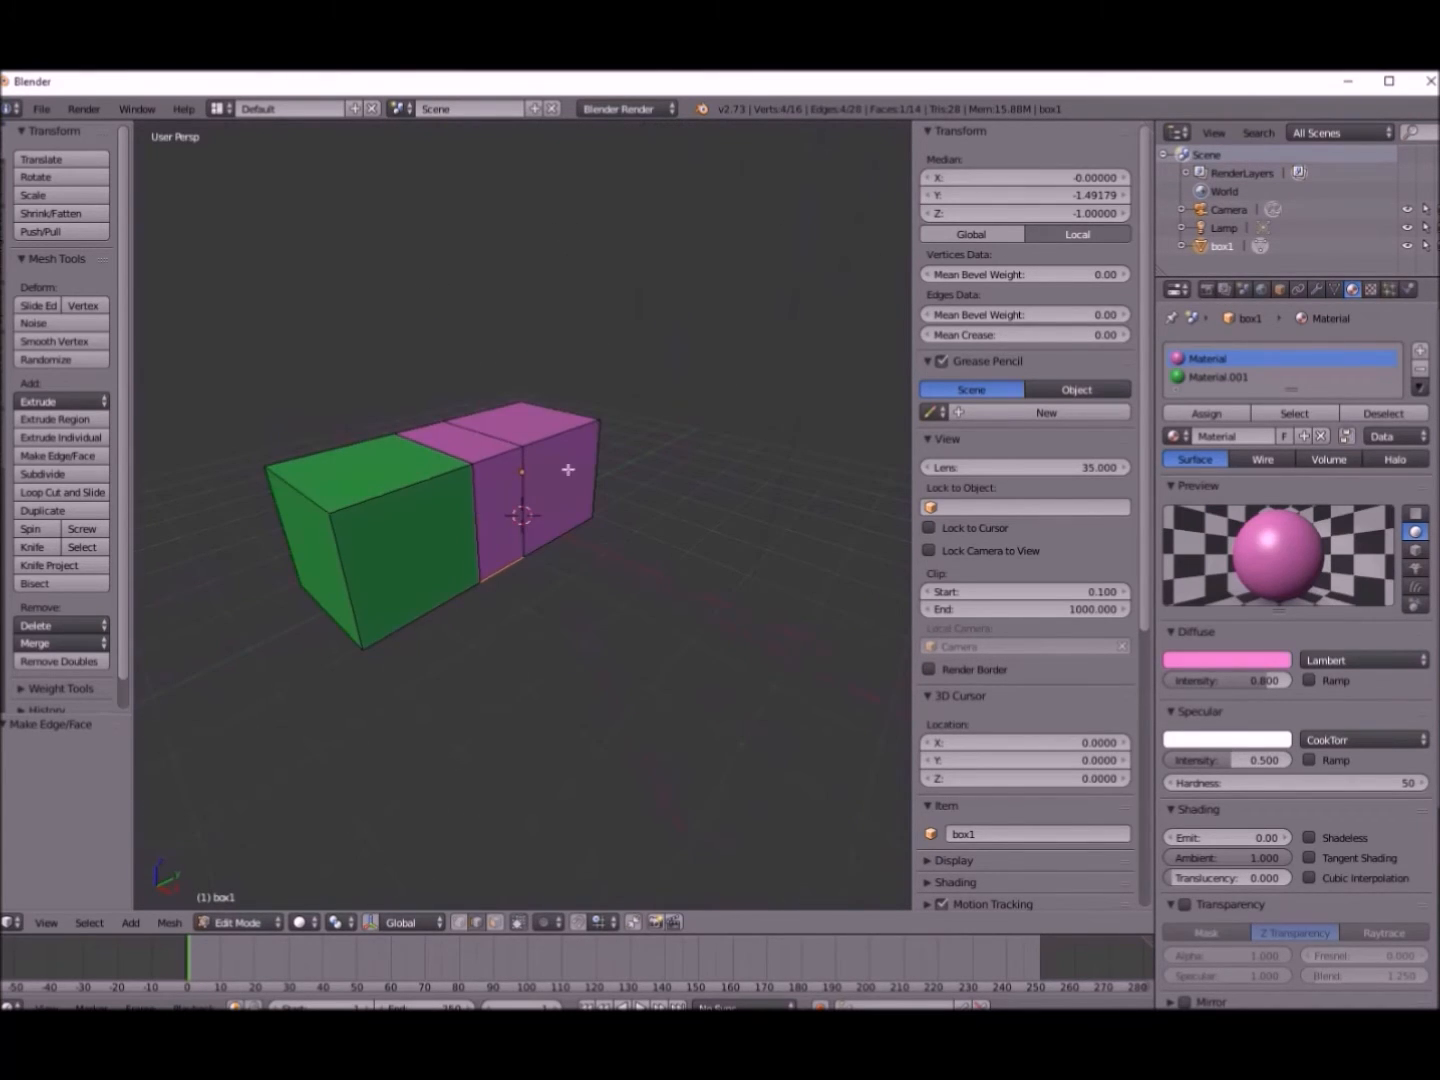